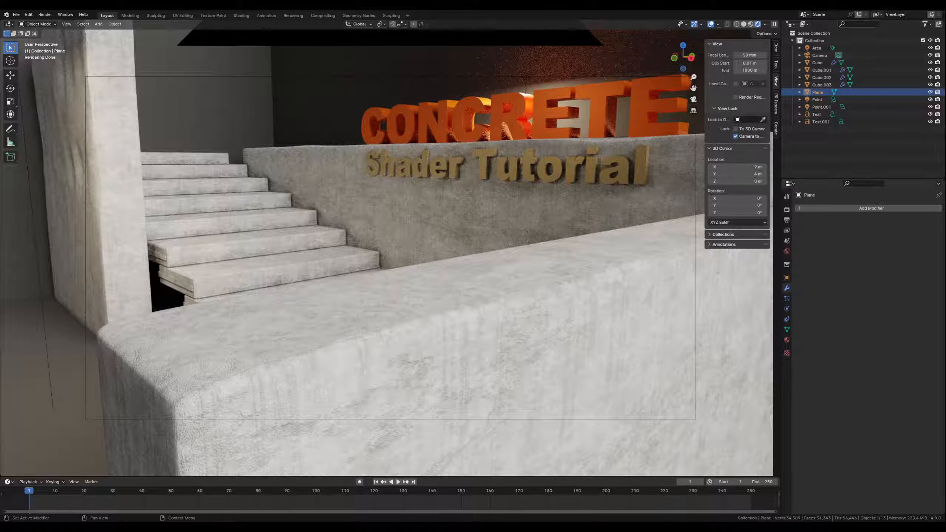
# Start a new General file in place of the open concrete demo scene
pyautogui.moveTo(330, 216); pyautogui.dragTo(349, 217, button='middle')
pyautogui.scroll(-5, 334, 223)
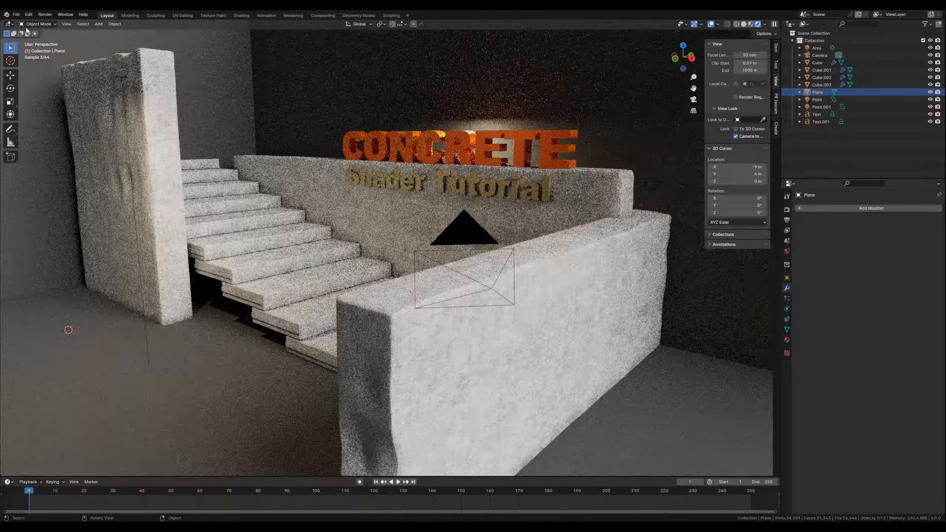
pyautogui.click(15, 16)
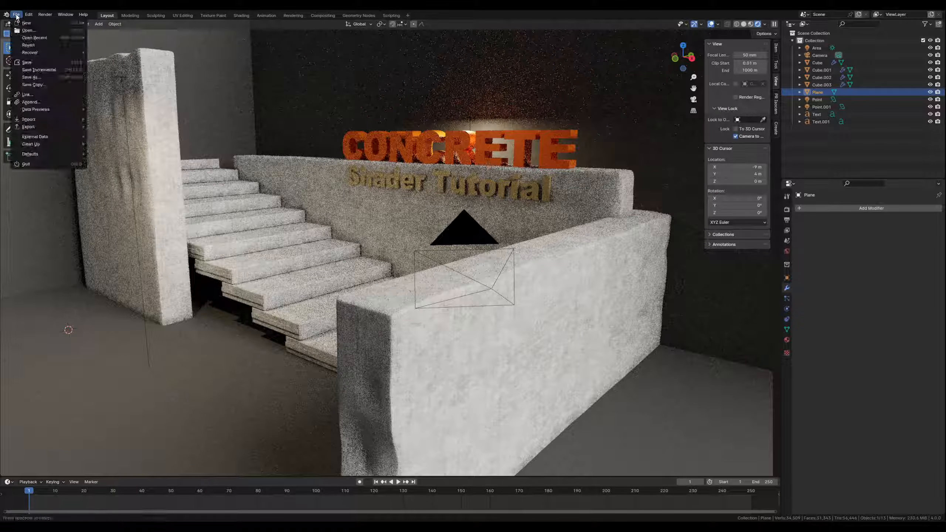
pyautogui.moveTo(31, 24)
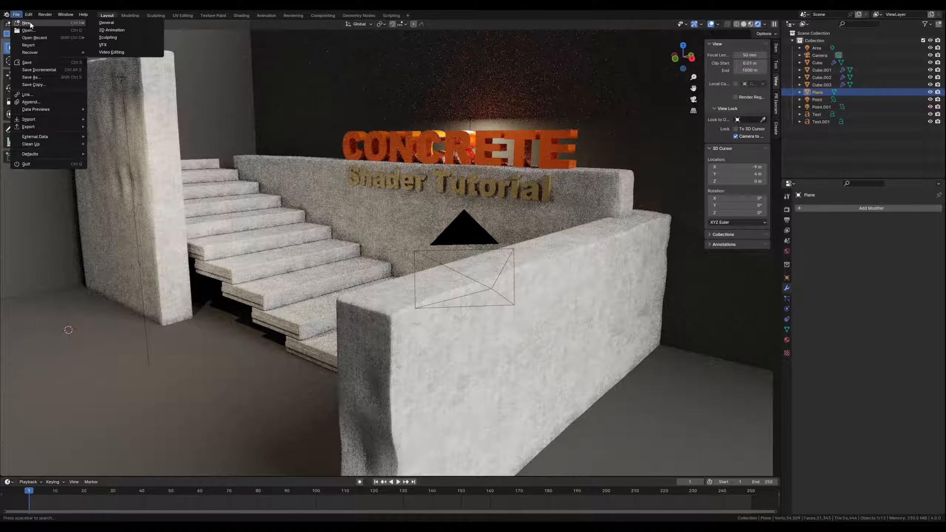
pyautogui.click(106, 23)
pyautogui.click(486, 278)
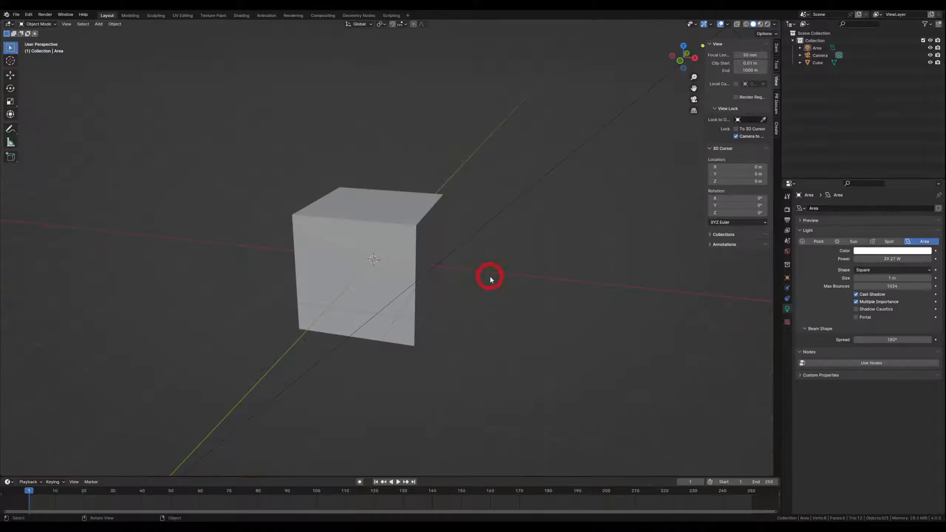
pyautogui.moveTo(450, 313); pyautogui.dragTo(446, 312, button='middle')
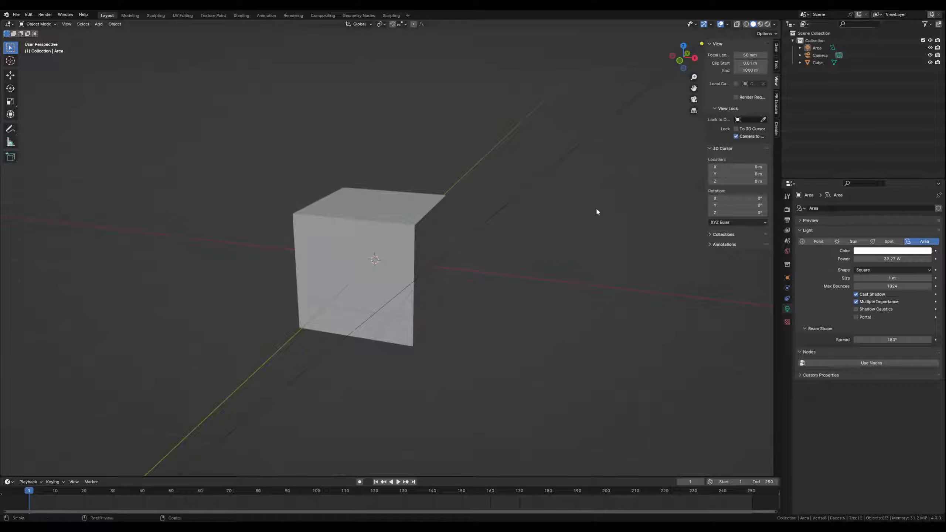
pyautogui.moveTo(526, 246); pyautogui.dragTo(456, 237, button='middle')
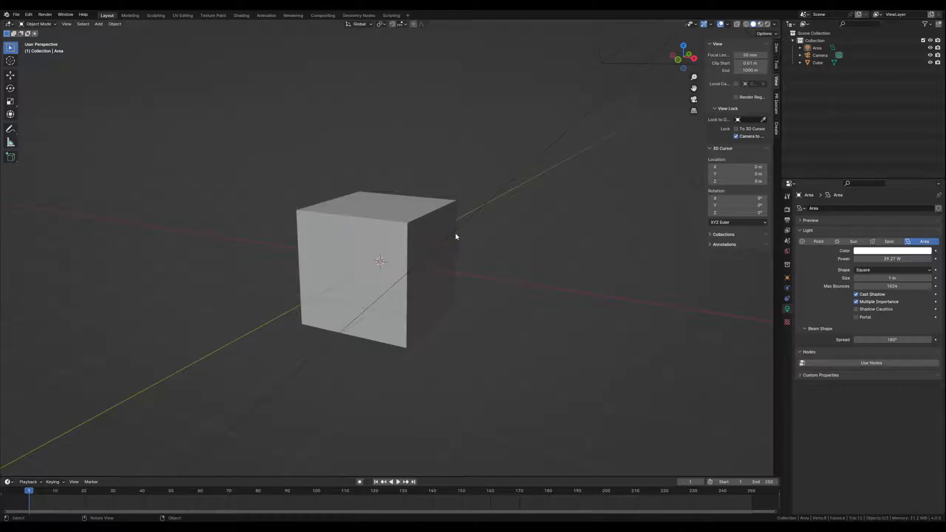
pyautogui.hotkey('shift', 'a')
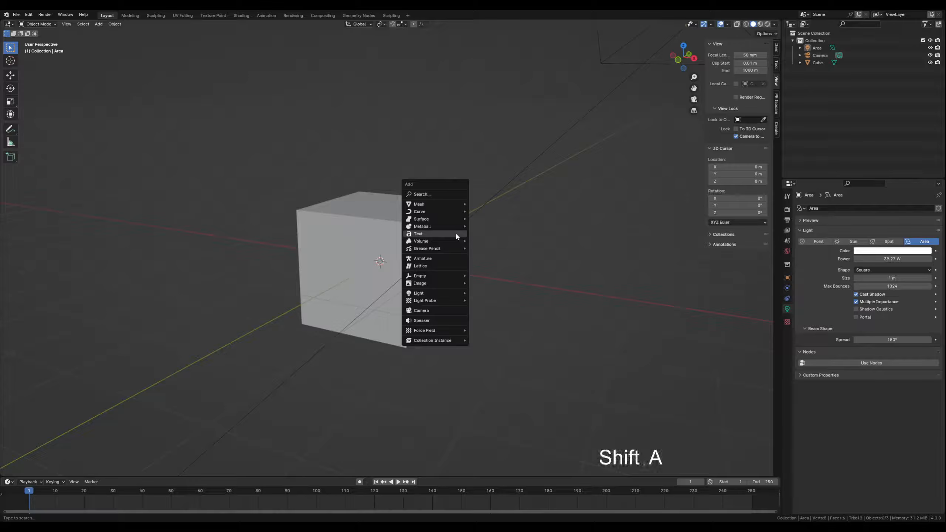
pyautogui.moveTo(450, 204)
pyautogui.click(486, 211)
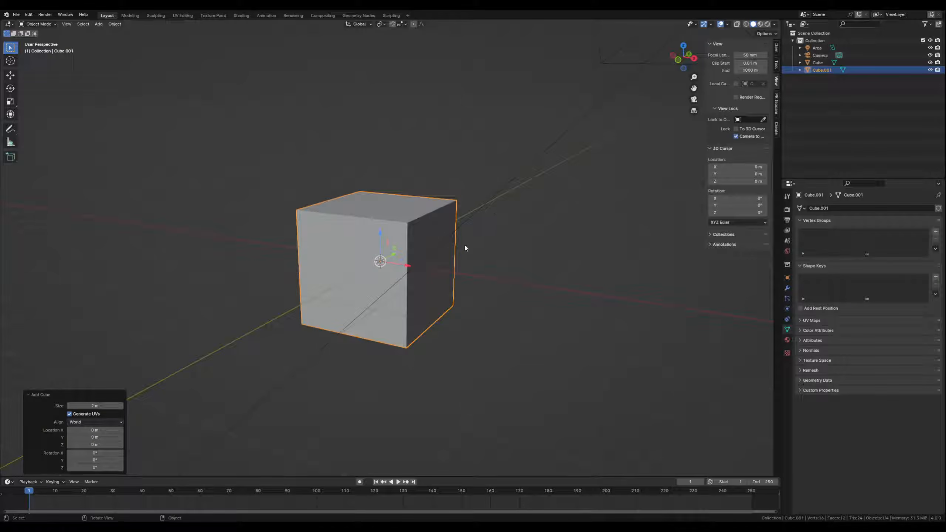
pyautogui.hotkey('ctrl', 'z')
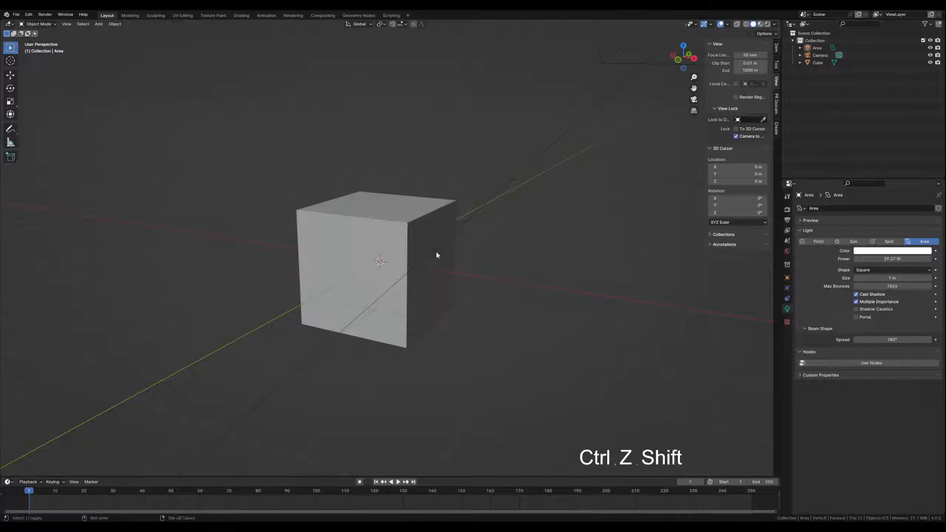
# Add a plane at the world origin and scale it up about 8.09 times as a floor
pyautogui.hotkey('shift', 'a')
pyautogui.click(462, 252)
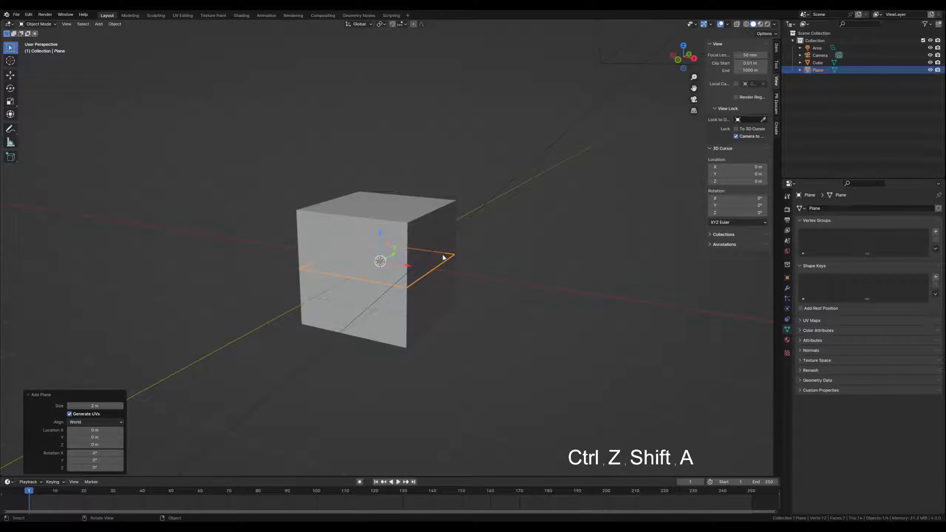
pyautogui.press('s')
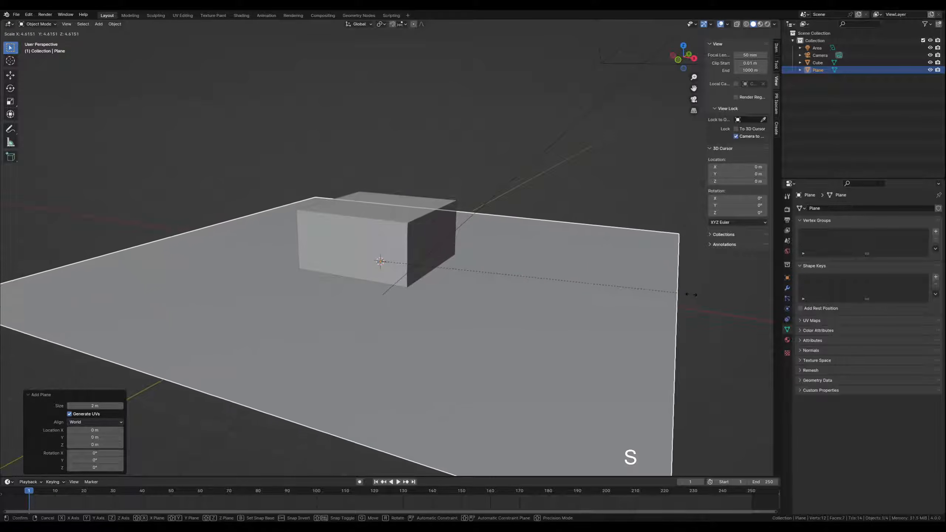
pyautogui.click(141, 321)
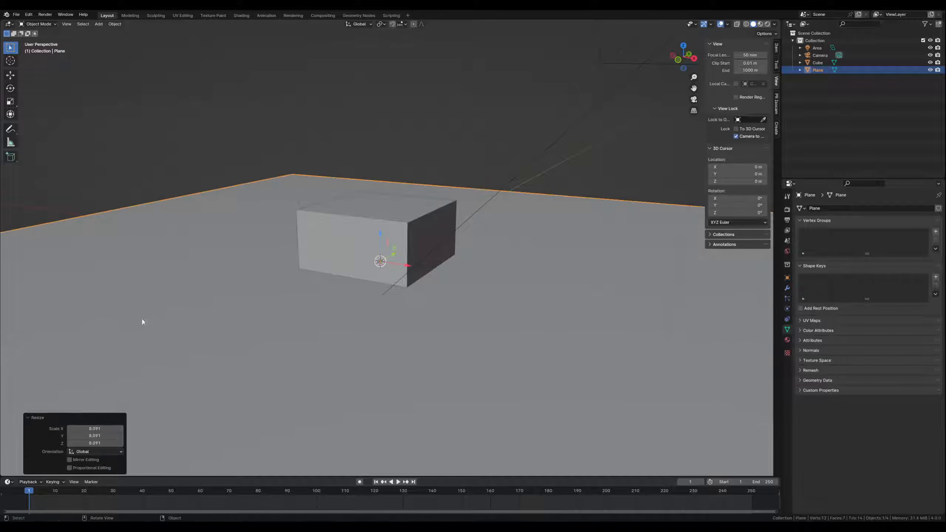
# Move the default cube up 1 m along Z so it rests on the plane, and deselect it
pyautogui.click(333, 242)
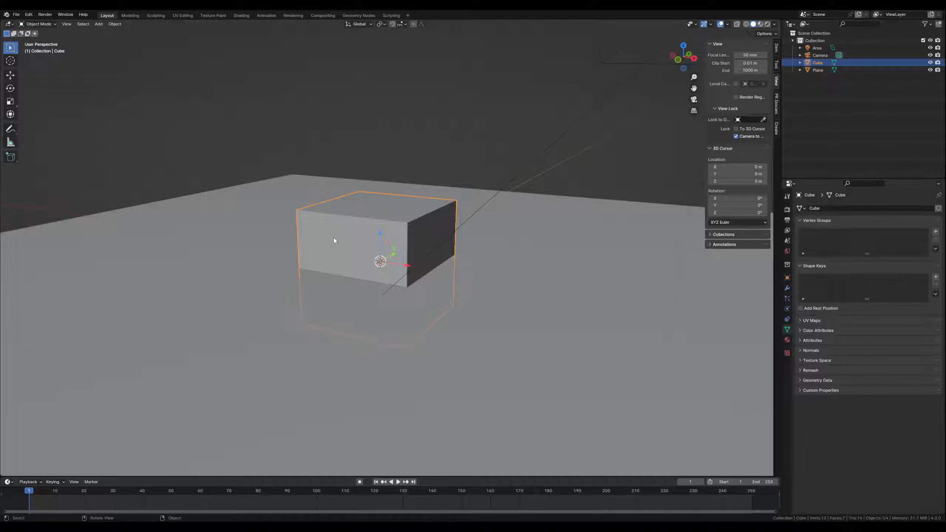
pyautogui.press('g')
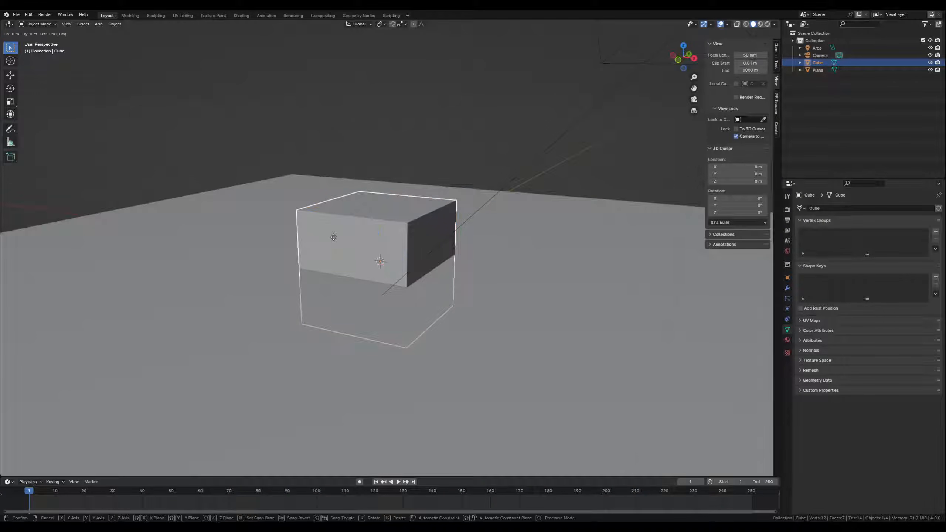
pyautogui.press('z')
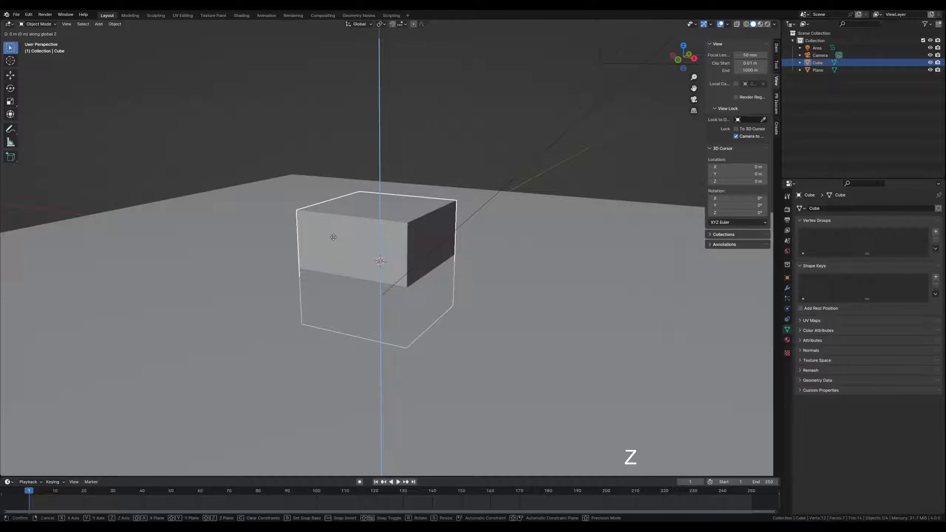
pyautogui.press('1')
pyautogui.press('Return')
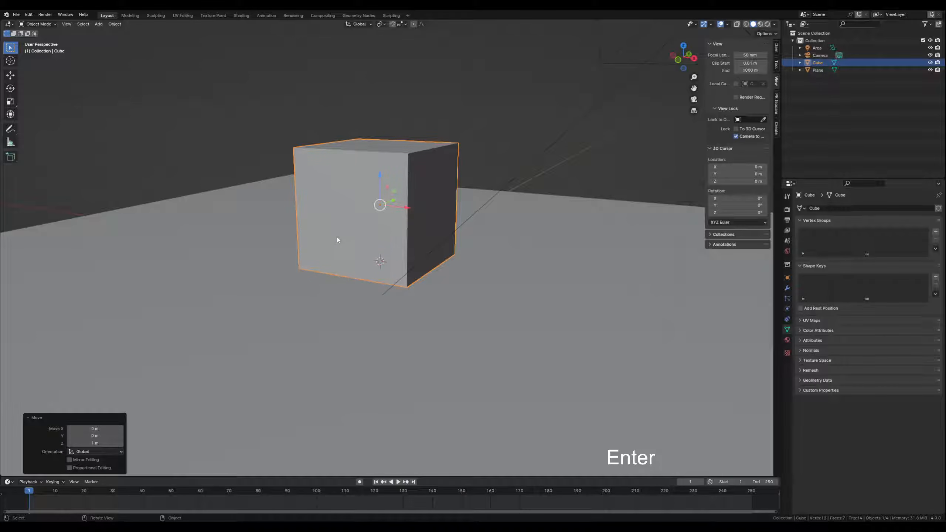
pyautogui.click(155, 140)
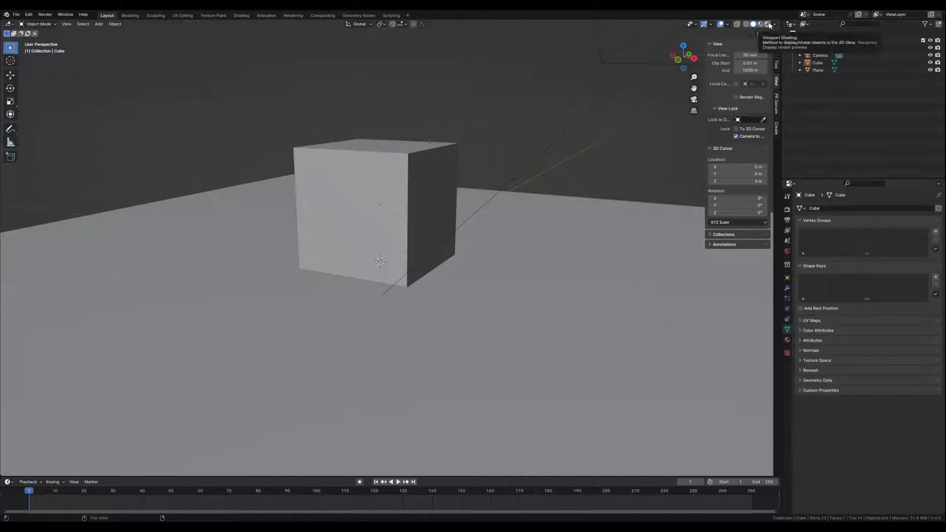
# Show the scene in rendered shading and split the 3D viewport horizontally, making the new area a Shader Editor
pyautogui.click(769, 24)
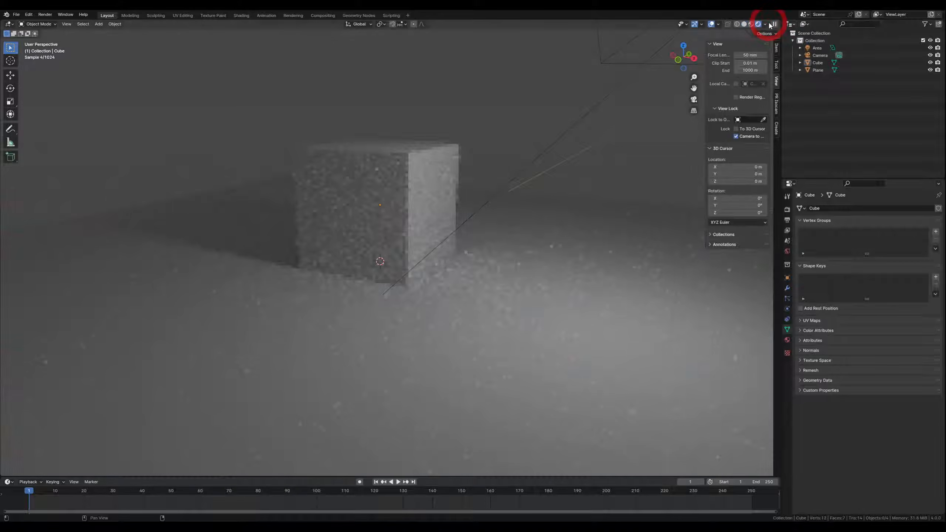
pyautogui.keyDown('shift'); pyautogui.moveTo(386, 185); pyautogui.dragTo(381, 189, button='middle'); pyautogui.keyUp('shift')
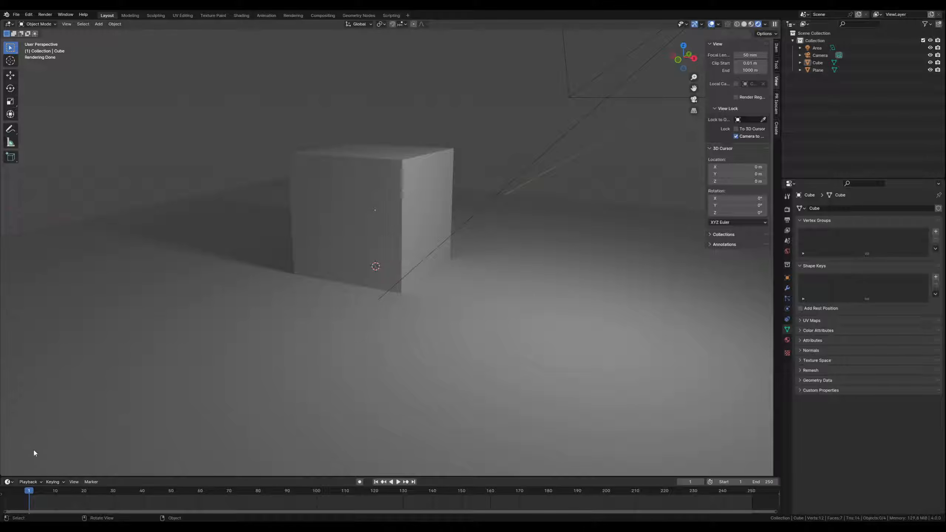
pyautogui.moveTo(3, 474); pyautogui.dragTo(56, 250)
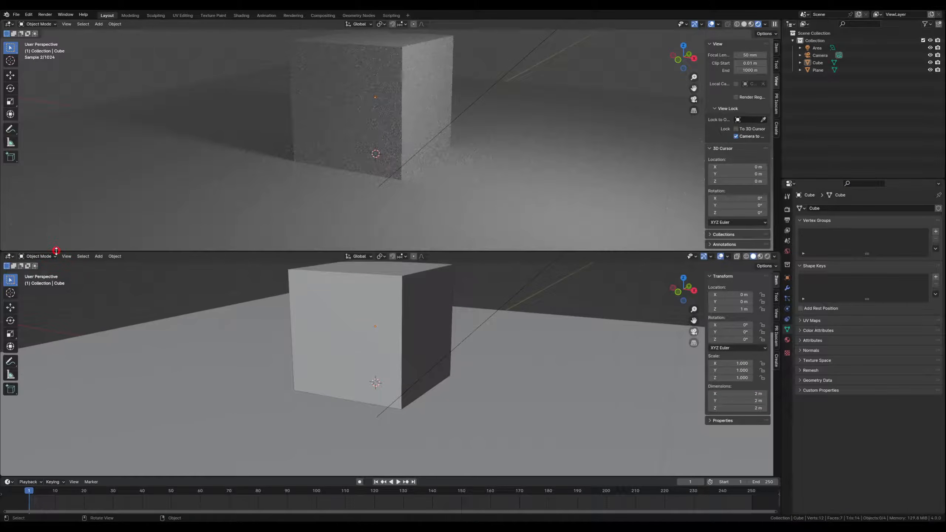
pyautogui.click(9, 256)
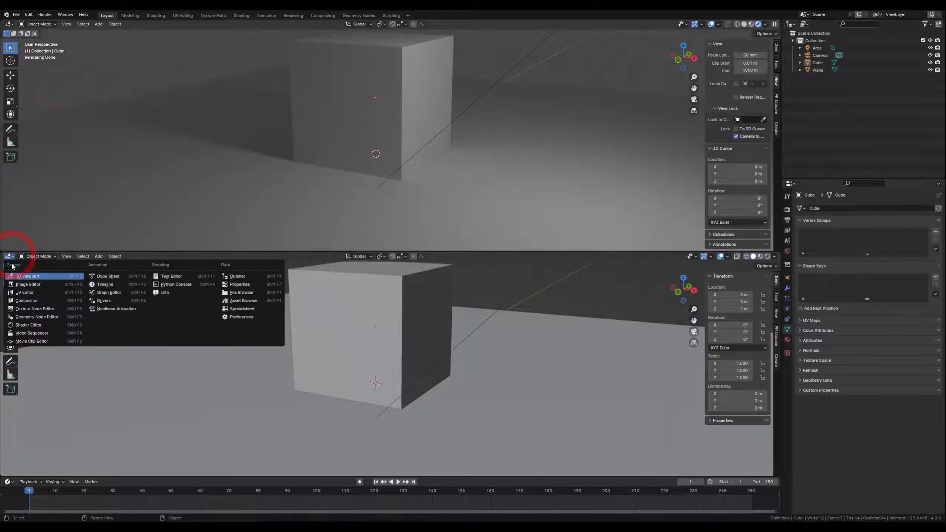
pyautogui.click(30, 324)
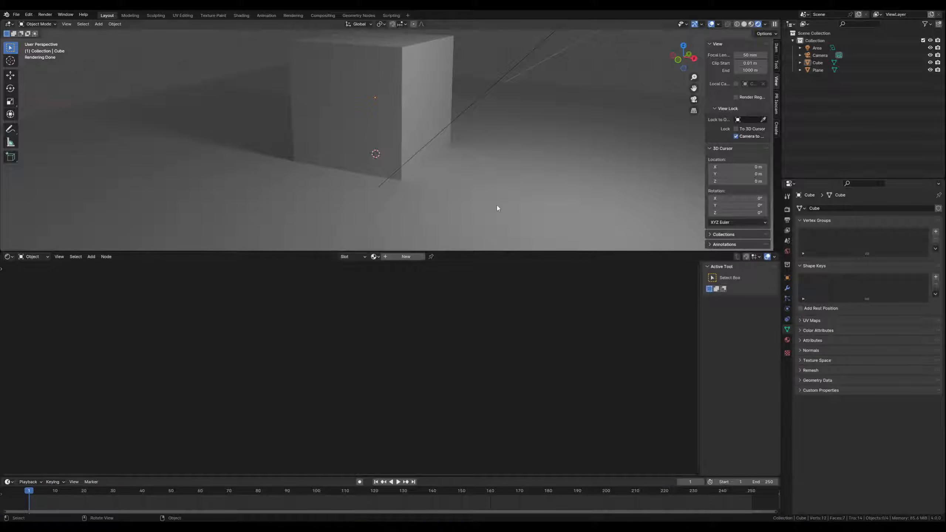
# Create a new material on the cube and hide the Shader Editor's sidebar
pyautogui.click(398, 106)
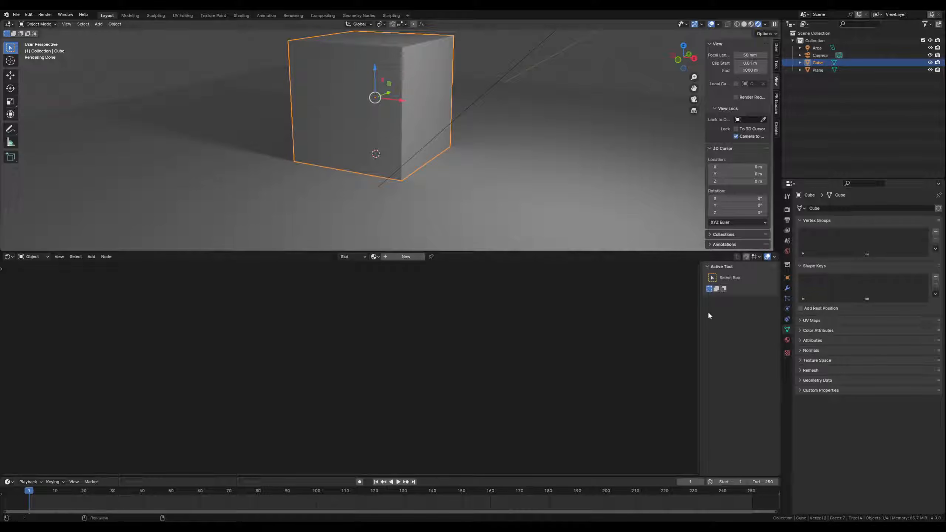
pyautogui.click(787, 339)
pyautogui.click(850, 239)
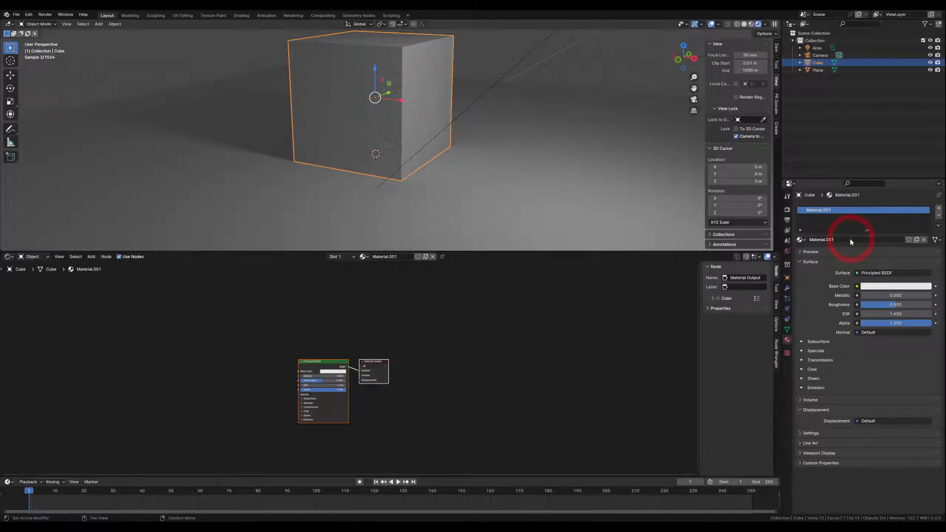
pyautogui.scroll(3, 323, 346)
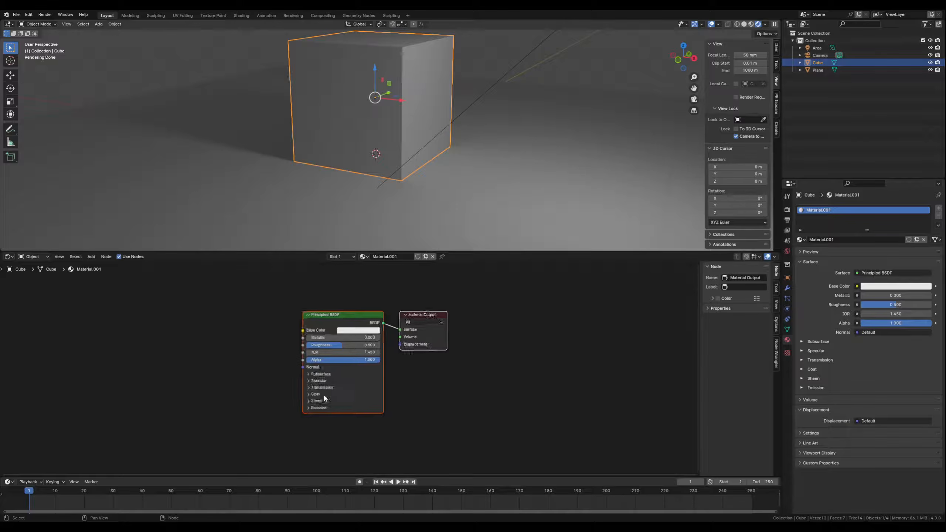
pyautogui.scroll(2, 324, 399)
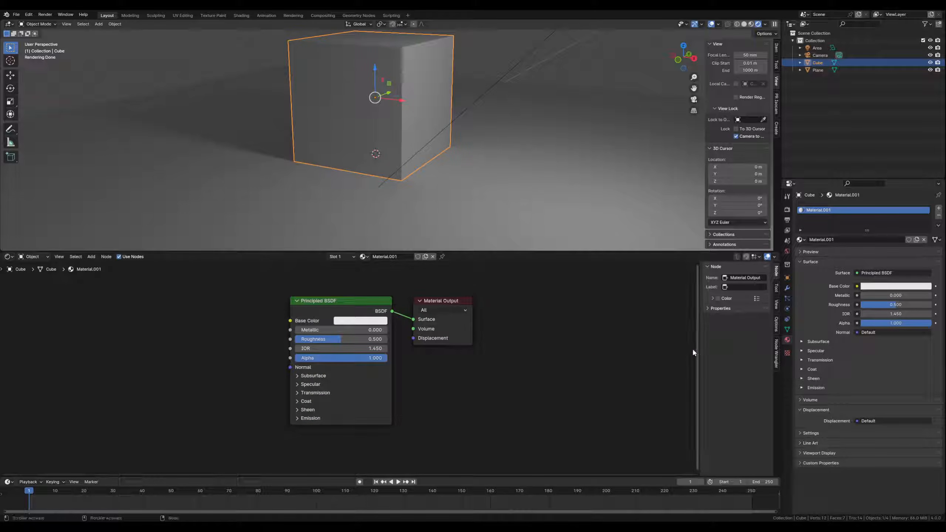
pyautogui.press('n')
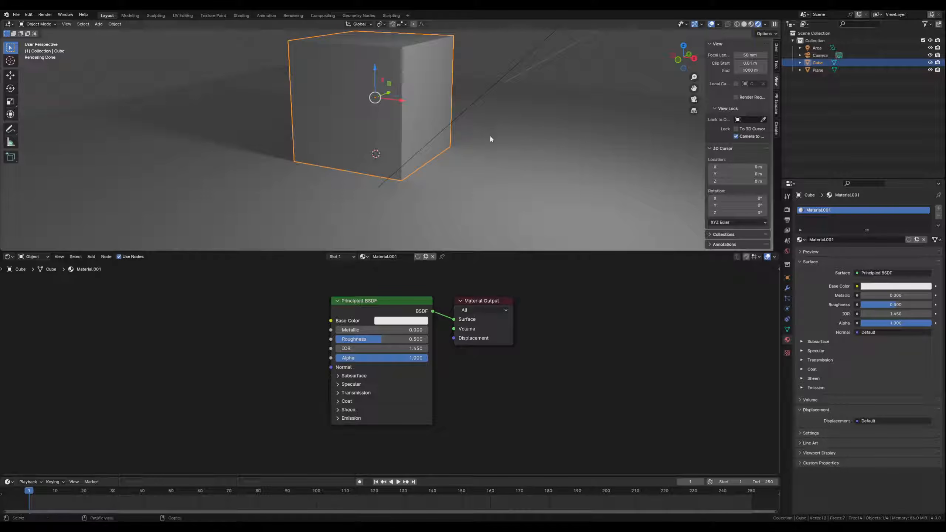
# Deselect the cube and set the Cycles viewport max samples to 64
pyautogui.keyDown('shift'); pyautogui.moveTo(486, 135); pyautogui.dragTo(481, 152, button='middle'); pyautogui.keyUp('shift')
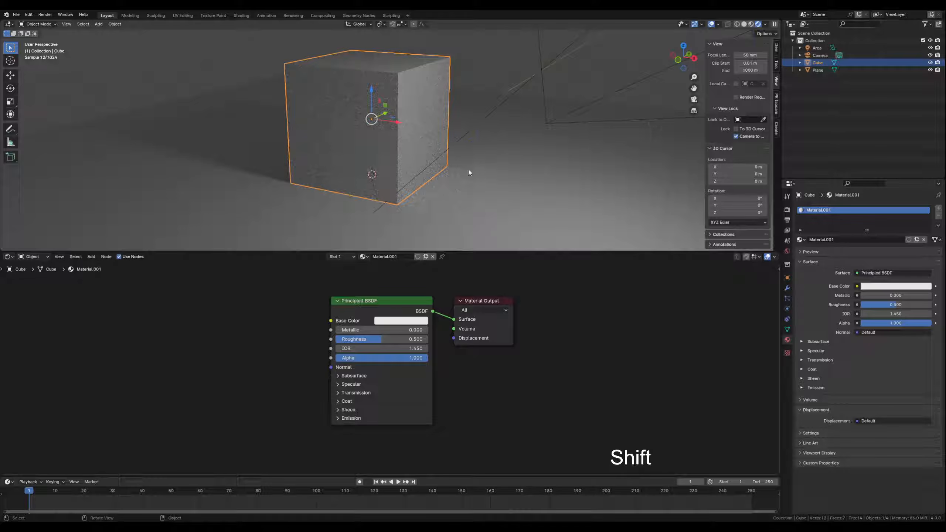
pyautogui.click(106, 82)
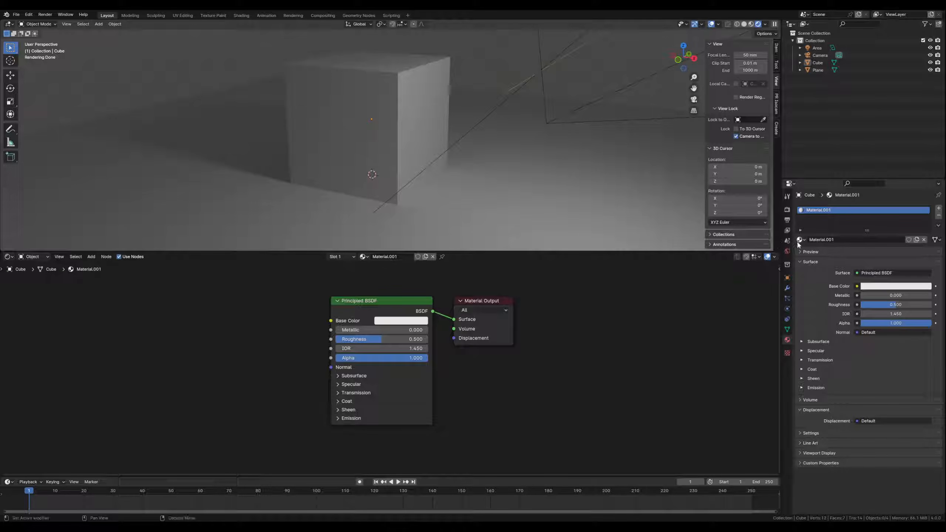
pyautogui.click(787, 211)
pyautogui.click(882, 269)
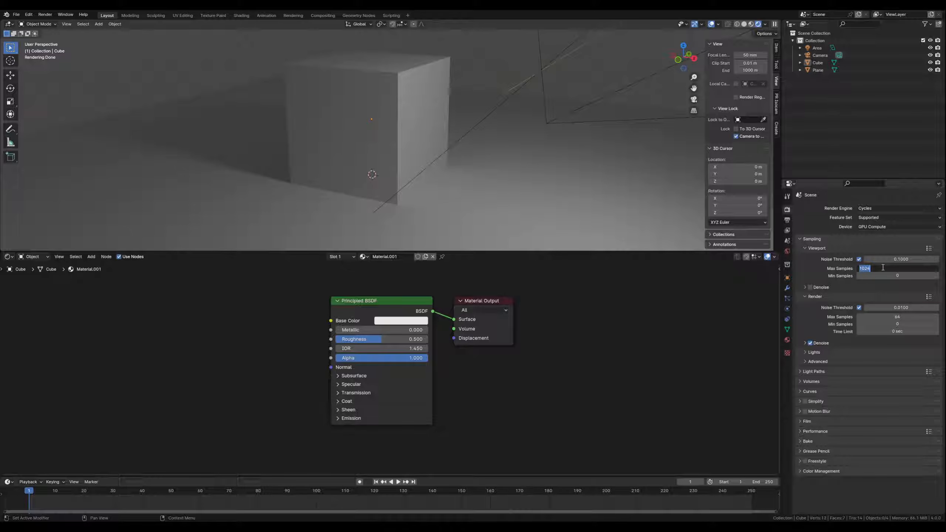
pyautogui.write('64')
pyautogui.press('Return')
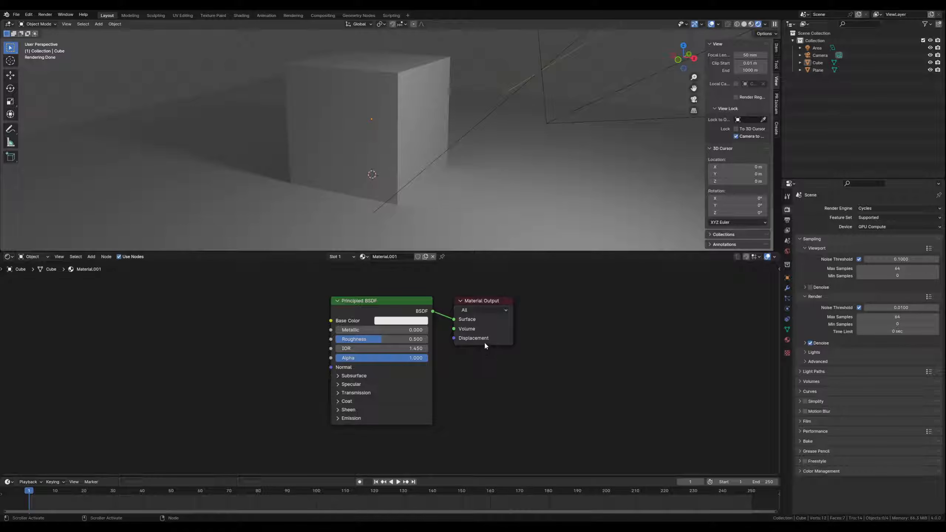
# Enlarge the Shader Editor area at the expense of the 3D viewport above it and re-center the cube's material nodes
pyautogui.moveTo(275, 341); pyautogui.dragTo(317, 348, button='middle')
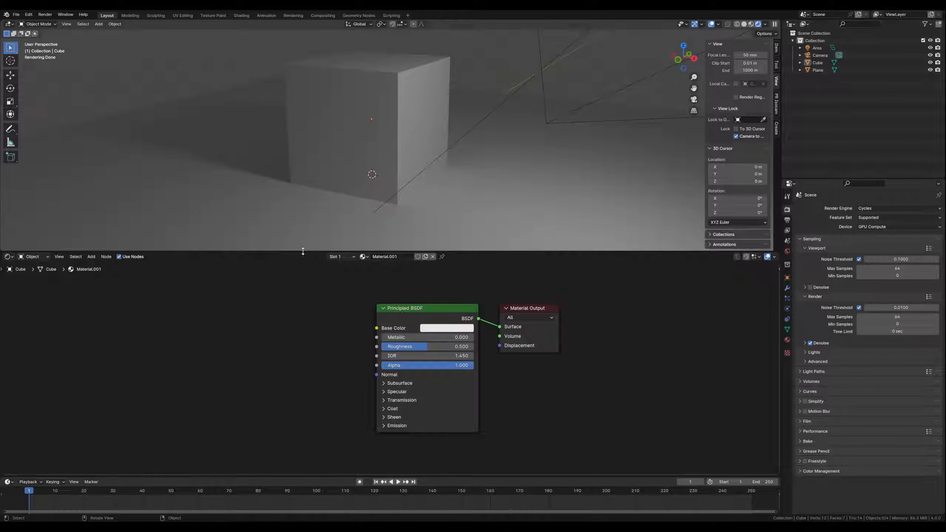
pyautogui.moveTo(303, 251); pyautogui.dragTo(305, 228)
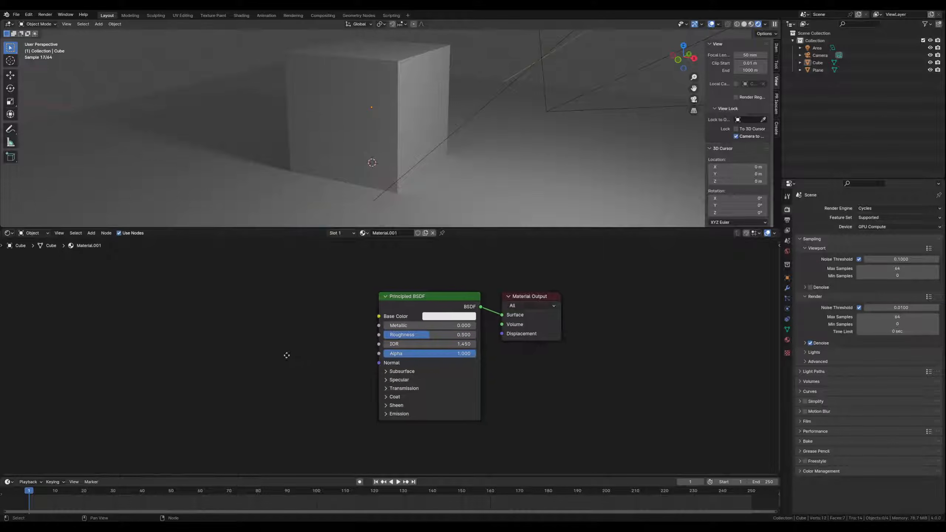
pyautogui.moveTo(285, 355); pyautogui.dragTo(296, 352, button='middle')
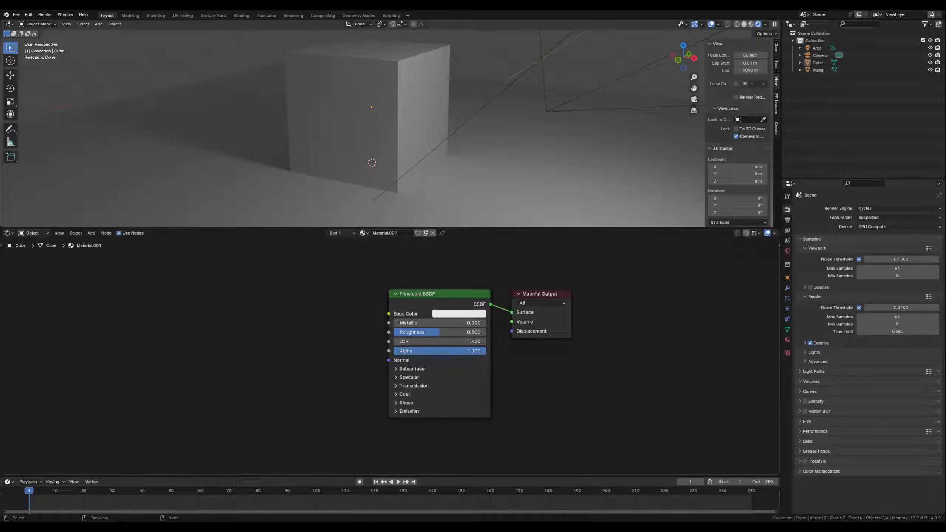
# Add a Noise Texture node in the empty space before the Principled BSDF
pyautogui.moveTo(175, 346); pyautogui.dragTo(193, 346, button='middle')
pyautogui.hotkey('shift', 'a')
pyautogui.write('noi')
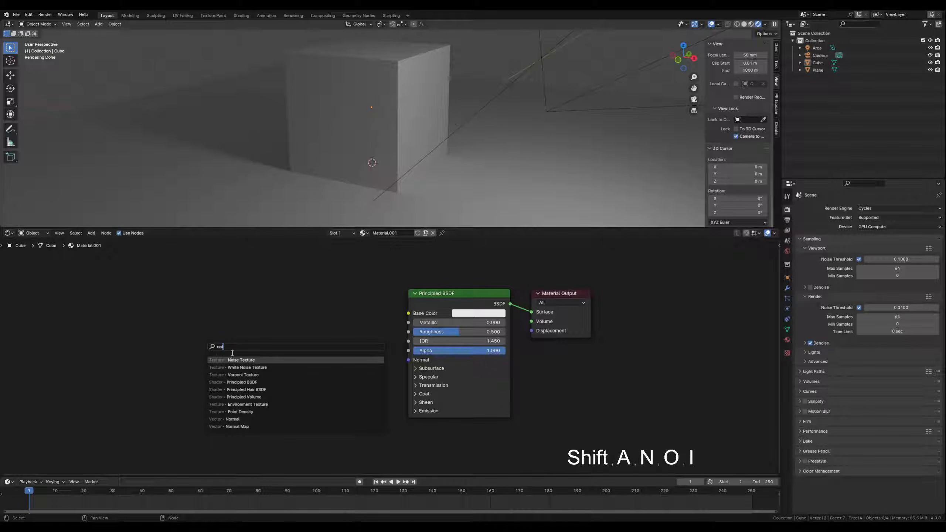
pyautogui.press('Return')
pyautogui.click(208, 290)
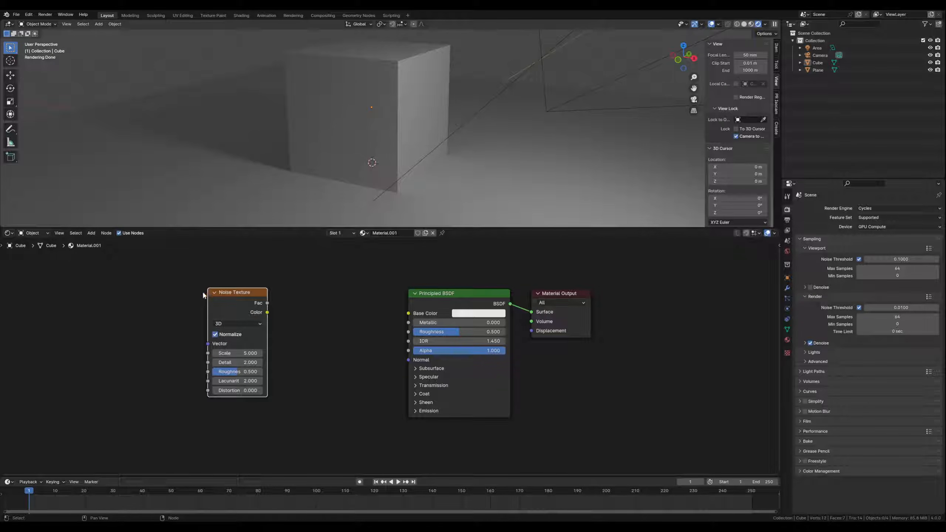
# Preview the Noise Texture directly on the cube's surface and move the Principled BSDF below the preview link
pyautogui.keyDown('ctrl'); pyautogui.keyDown('shift'); pyautogui.click(251, 293); pyautogui.keyUp('shift'); pyautogui.keyUp('ctrl')
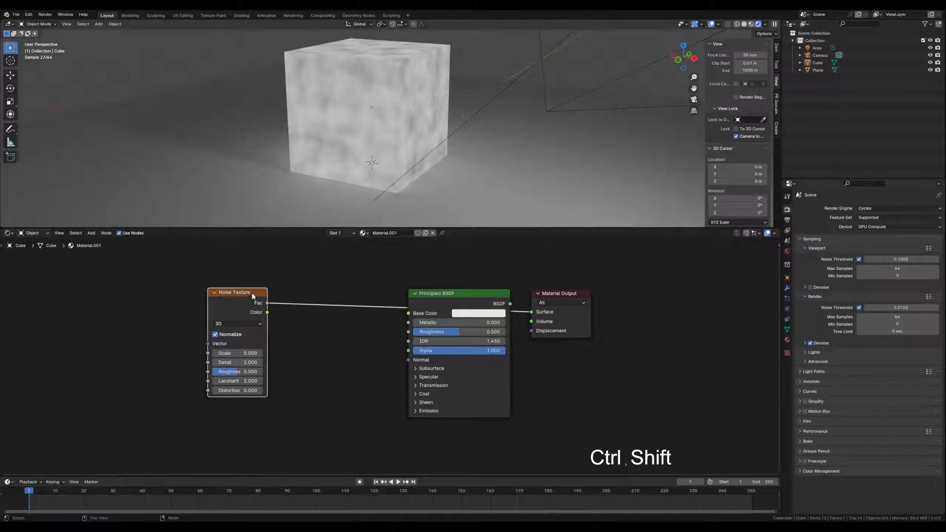
pyautogui.moveTo(474, 297); pyautogui.dragTo(475, 338)
pyautogui.moveTo(246, 291); pyautogui.dragTo(236, 286)
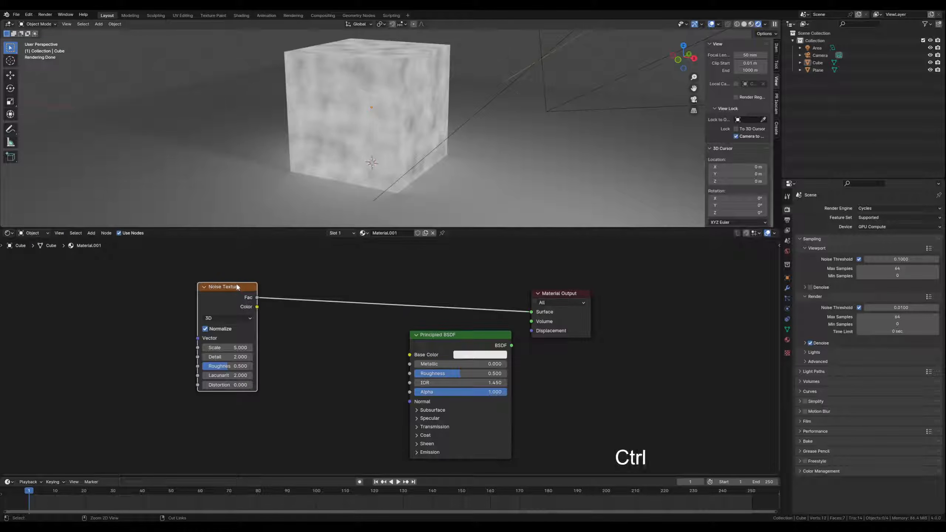
# Add Mapping and Texture Coordinate nodes to the Noise Texture, feeding the mapping from the Object coordinates
pyautogui.hotkey('ctrl', 't')
pyautogui.moveTo(105, 343); pyautogui.dragTo(122, 335)
pyautogui.moveTo(76, 291); pyautogui.dragTo(153, 292)
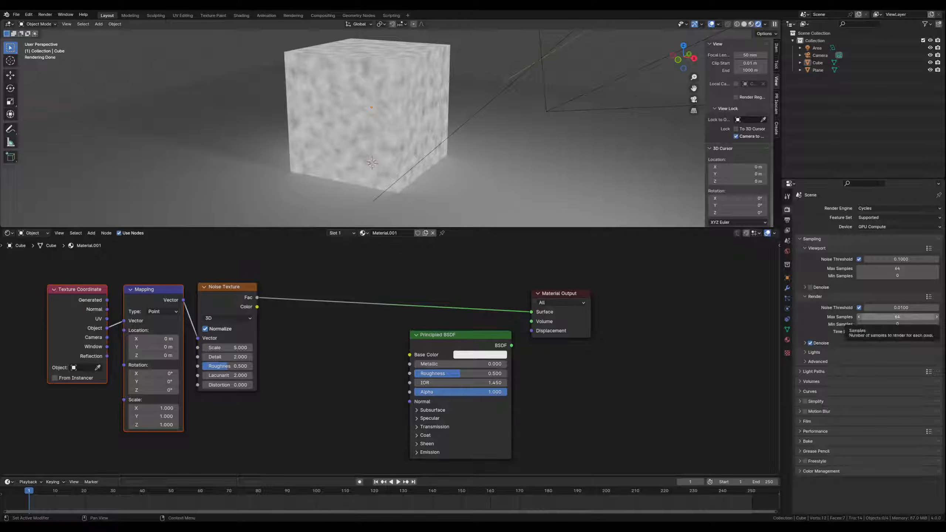
# Insert a Color Ramp between the Noise Texture and the Material Output, and shift the Principled BSDF down to make room
pyautogui.click(323, 371)
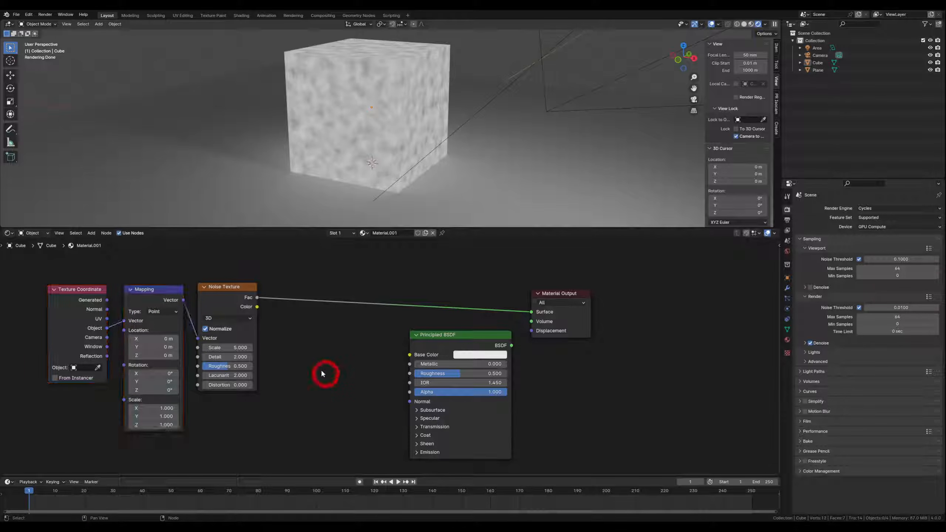
pyautogui.hotkey('shift', 'a')
pyautogui.write('ram')
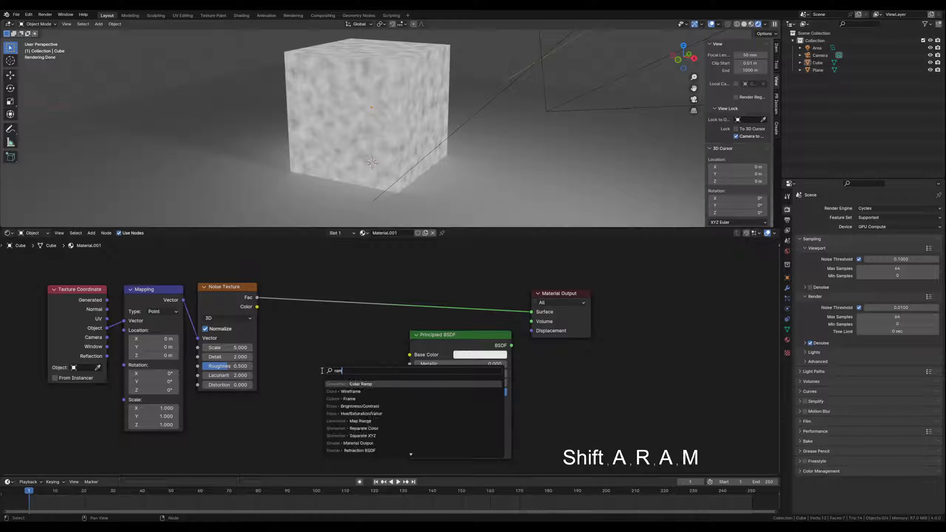
pyautogui.click(356, 384)
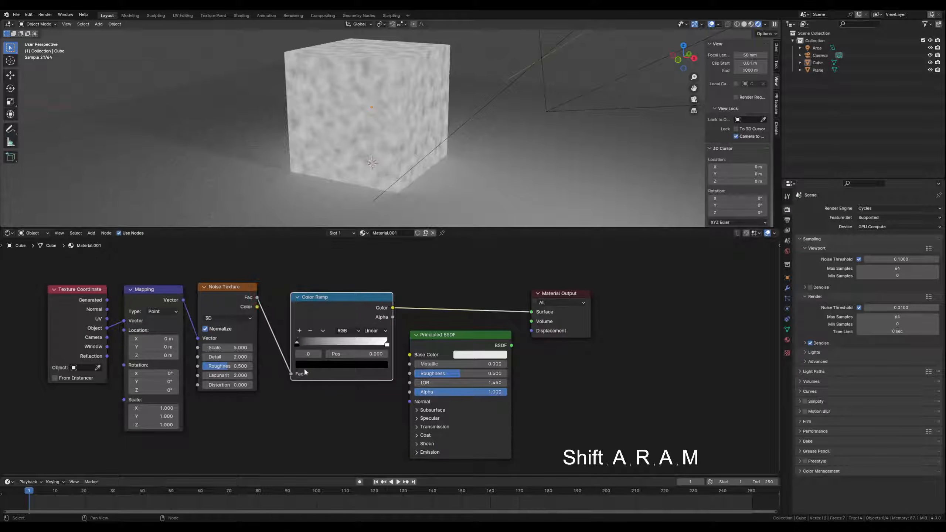
pyautogui.click(326, 410)
pyautogui.moveTo(442, 337); pyautogui.dragTo(451, 347)
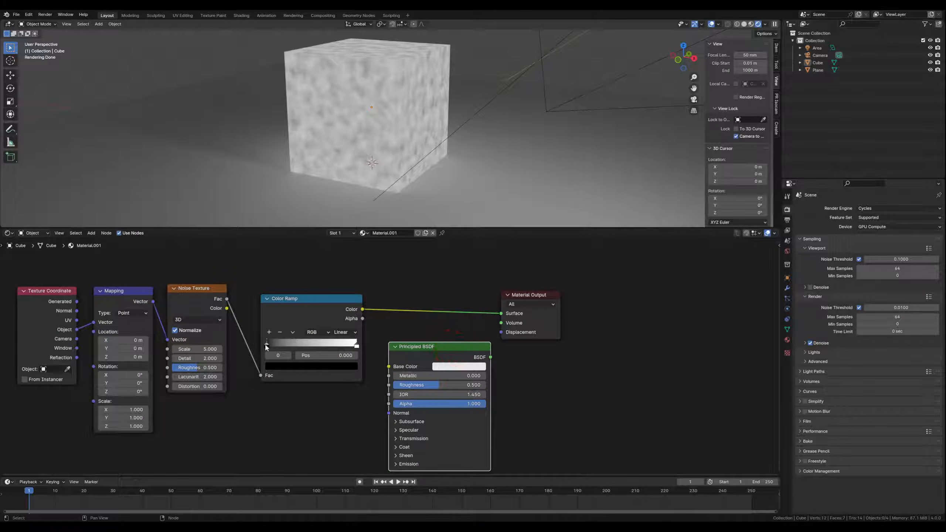
# Move the Color Ramp's black stop slightly inward and lighten it to a dark grey with a value of about 0.142
pyautogui.moveTo(266, 346)
pyautogui.mouseDown()
pyautogui.moveTo(293, 345)
pyautogui.moveTo(282, 345)
pyautogui.mouseUp()
pyautogui.click(280, 365)
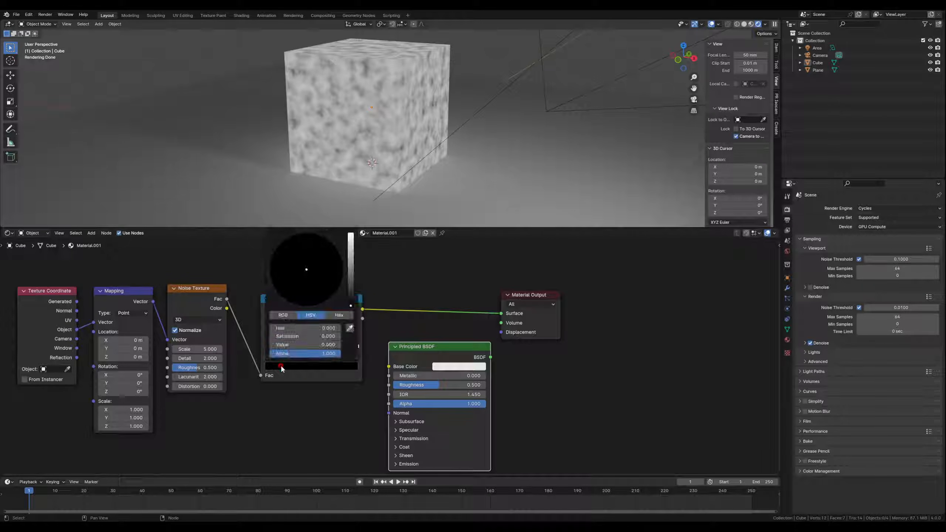
pyautogui.moveTo(350, 296); pyautogui.dragTo(351, 279)
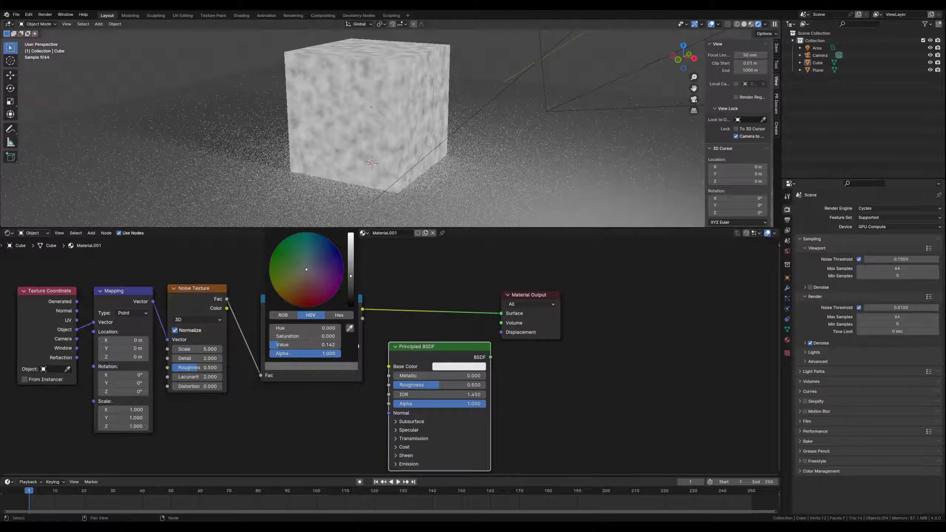
pyautogui.click(295, 411)
# Move the Color Ramp's white stop to position 0.655 and darken it to a light grey with a value of about 0.47
pyautogui.moveTo(356, 346); pyautogui.dragTo(325, 346)
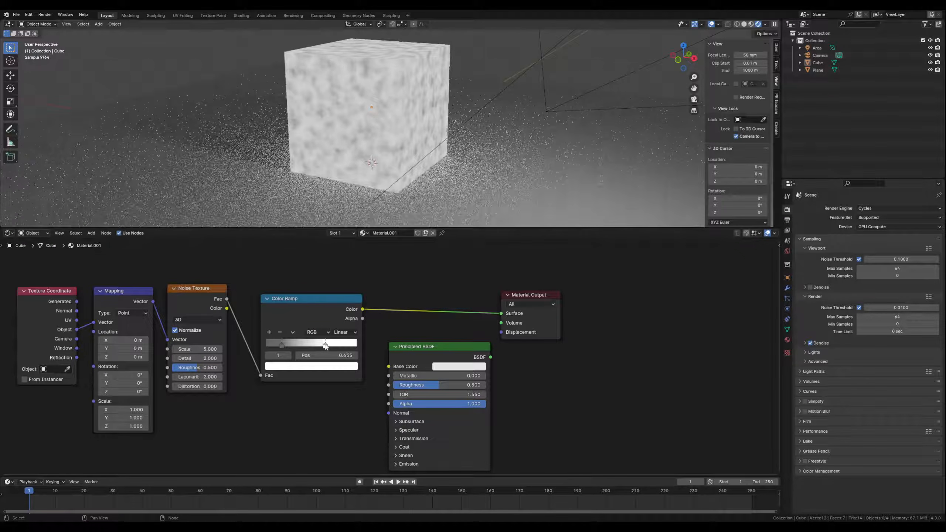
pyautogui.click(310, 367)
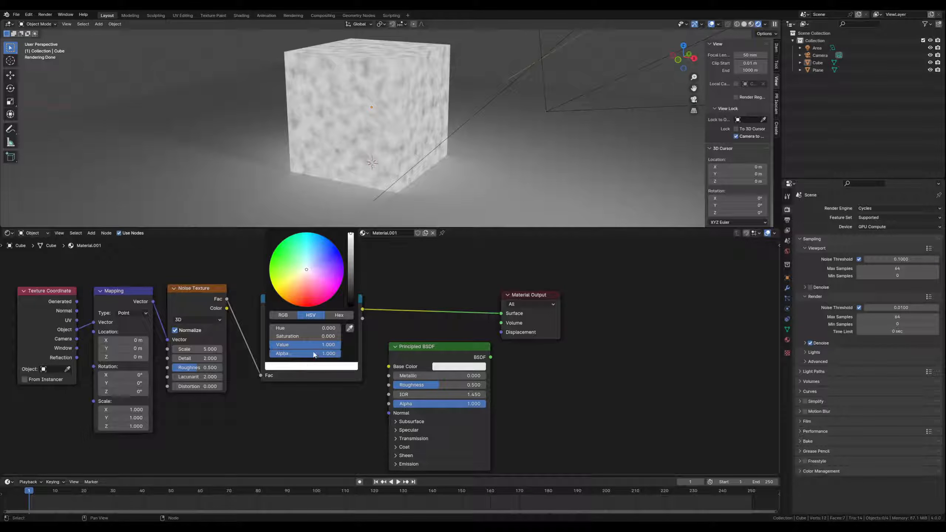
pyautogui.click(350, 254)
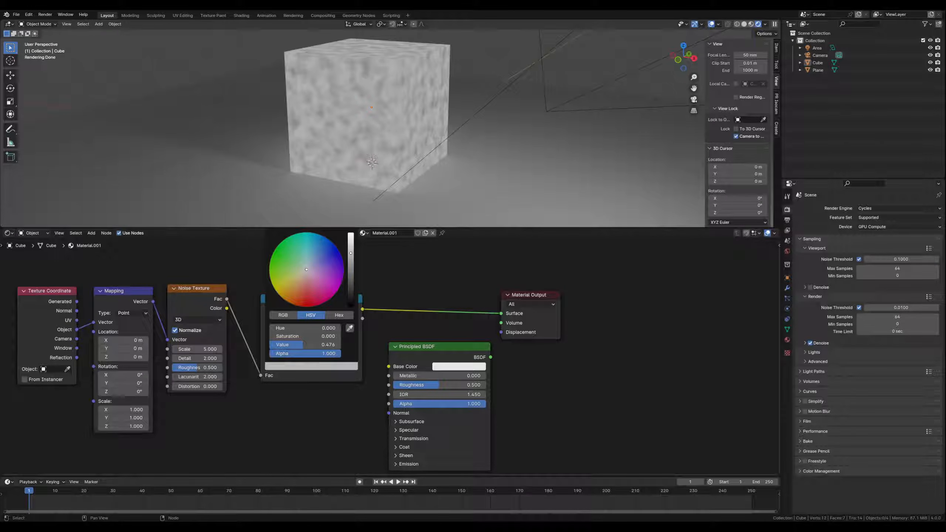
pyautogui.moveTo(351, 253); pyautogui.dragTo(350, 255)
pyautogui.click(297, 411)
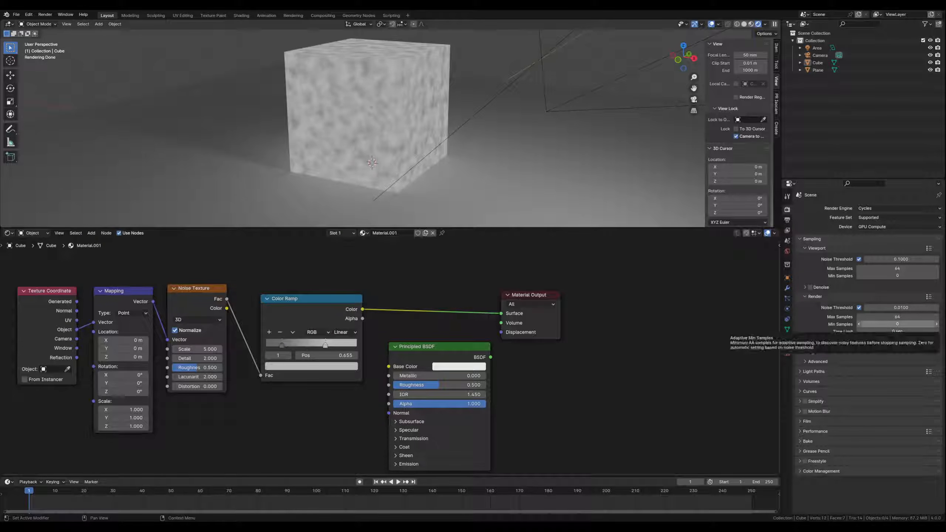
# Open the cube in Edit Mode, switch the viewport to solid shading and clear the mesh selection
pyautogui.keyDown('shift'); pyautogui.moveTo(418, 130); pyautogui.dragTo(398, 124, button='middle'); pyautogui.keyUp('shift')
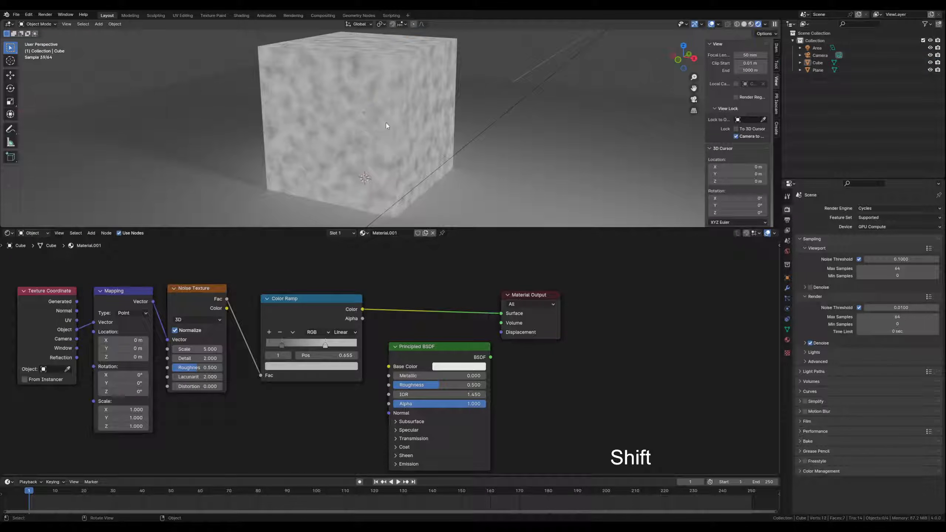
pyautogui.click(387, 126)
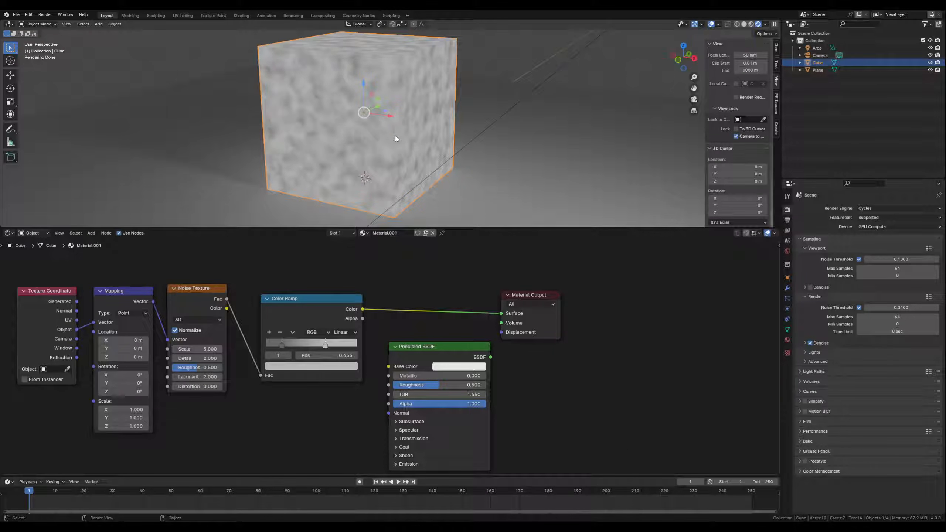
pyautogui.press('Tab')
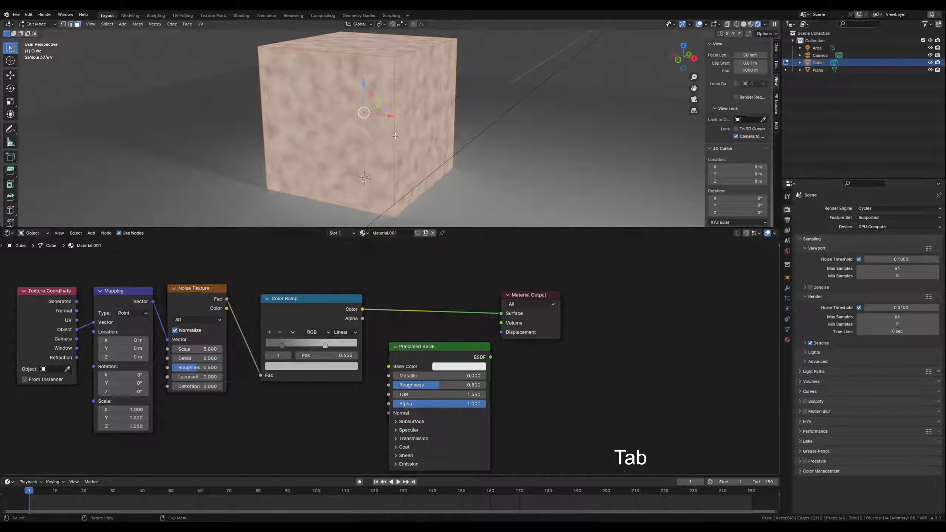
pyautogui.click(743, 26)
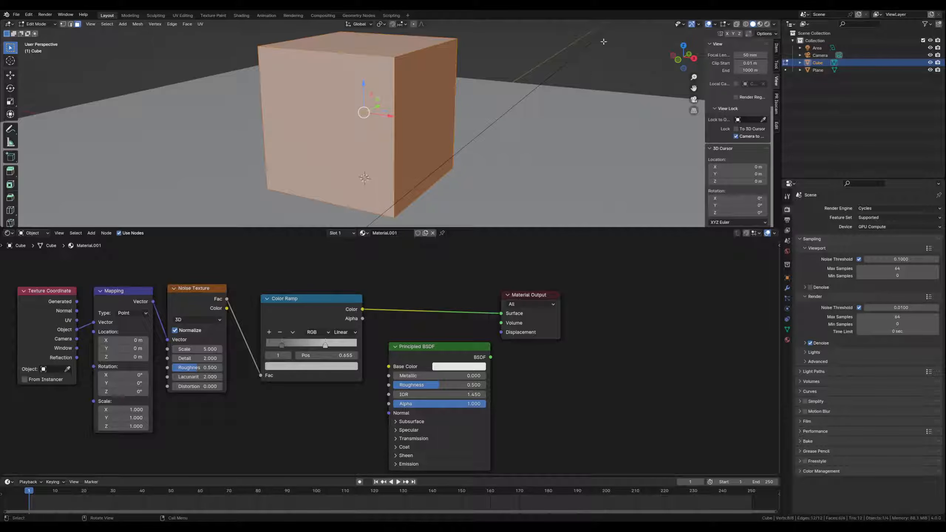
pyautogui.click(507, 56)
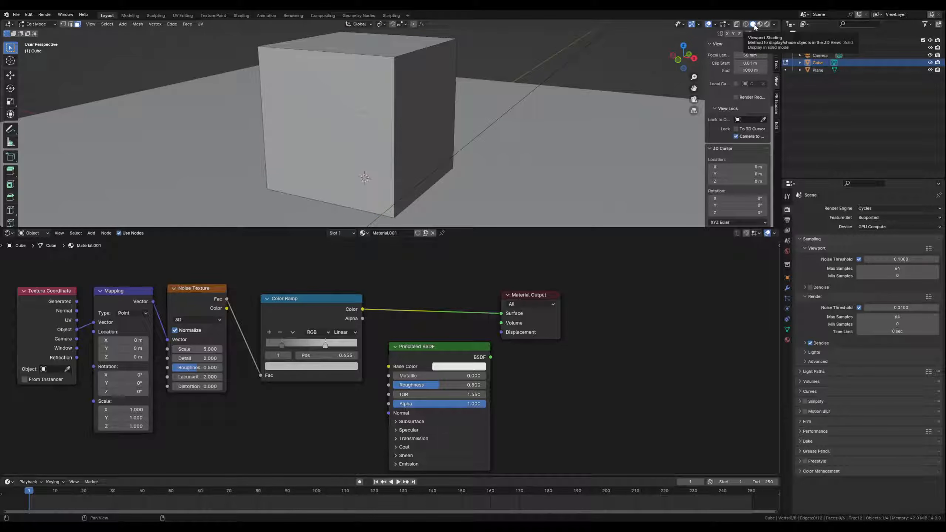
# Bevel all the cube's edges about 0.148 m wide with two segments, then return to Object Mode in rendered shading
pyautogui.moveTo(376, 125); pyautogui.dragTo(385, 128, button='middle')
pyautogui.press('2')
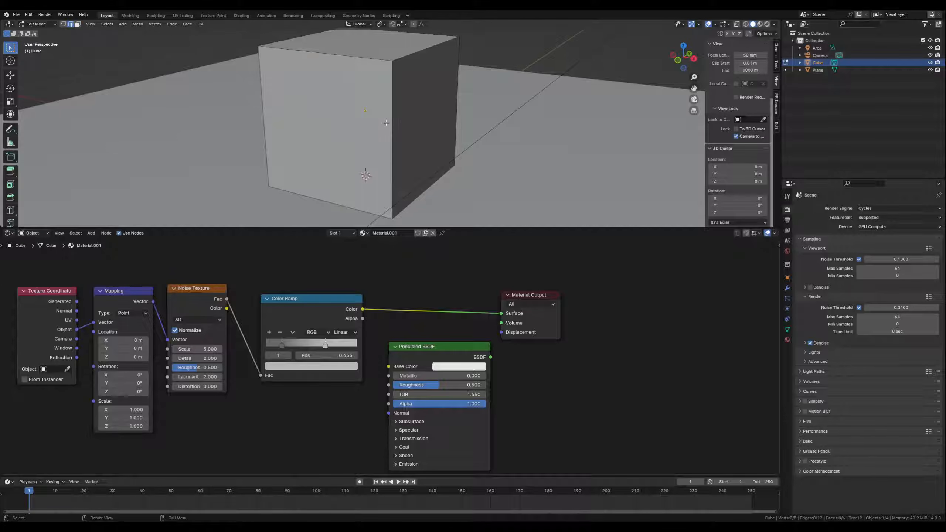
pyautogui.press('a')
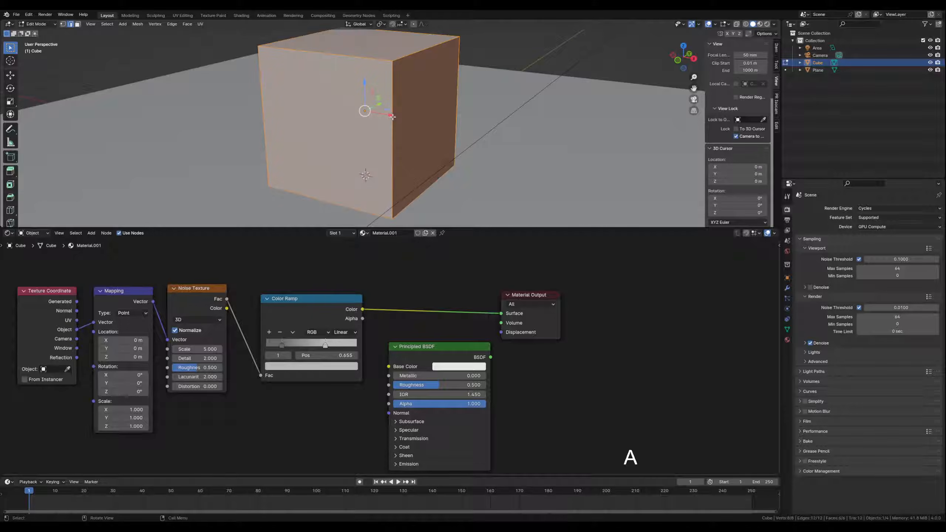
pyautogui.hotkey('ctrl', 'b')
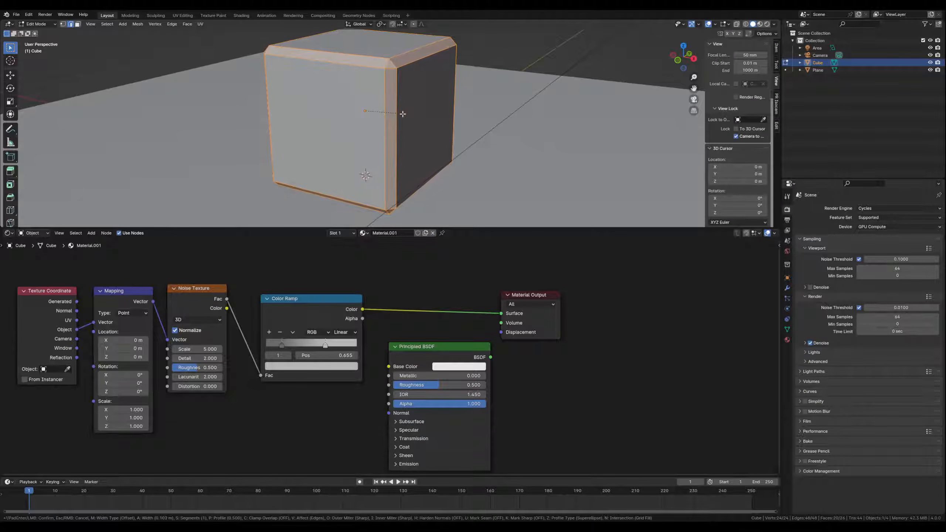
pyautogui.scroll(1, 408, 115)
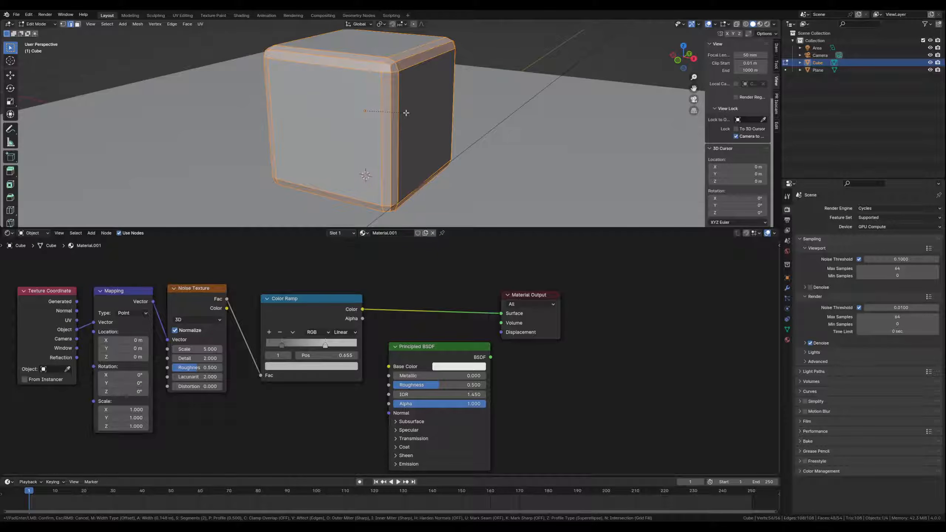
pyautogui.click(406, 113)
pyautogui.press('Tab')
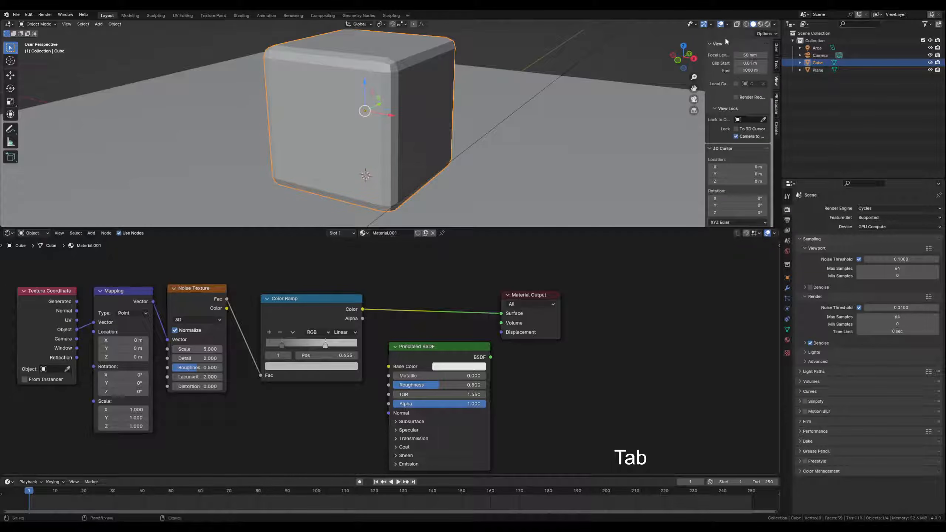
pyautogui.click(767, 24)
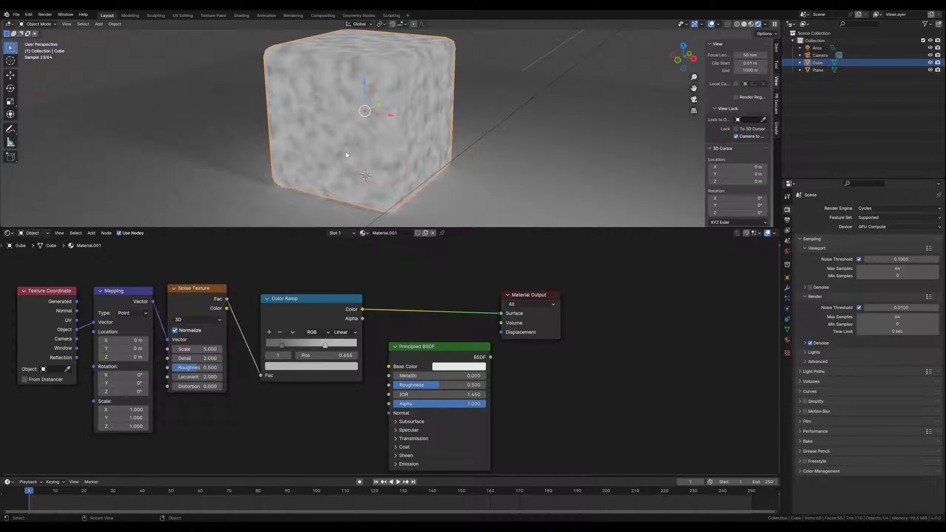
# Reconnect the Principled BSDF to the Material Output's Surface, with the Color Ramp feeding its Base Color, and tidy the node positions
pyautogui.moveTo(441, 350); pyautogui.dragTo(500, 298)
pyautogui.moveTo(302, 300); pyautogui.dragTo(299, 295)
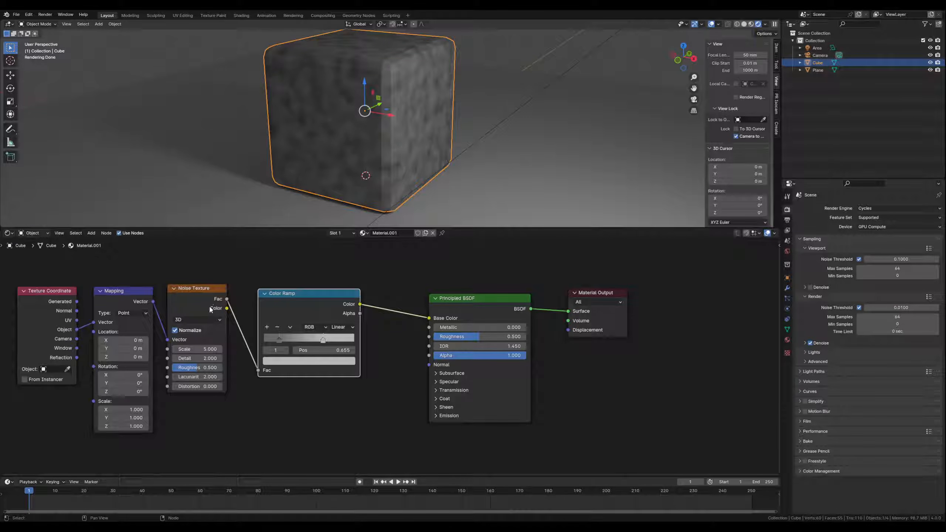
# Set the Noise Texture's scale to 1, detail to 15 and distortion to 0.2
pyautogui.click(210, 349)
pyautogui.write('1')
pyautogui.press('Return')
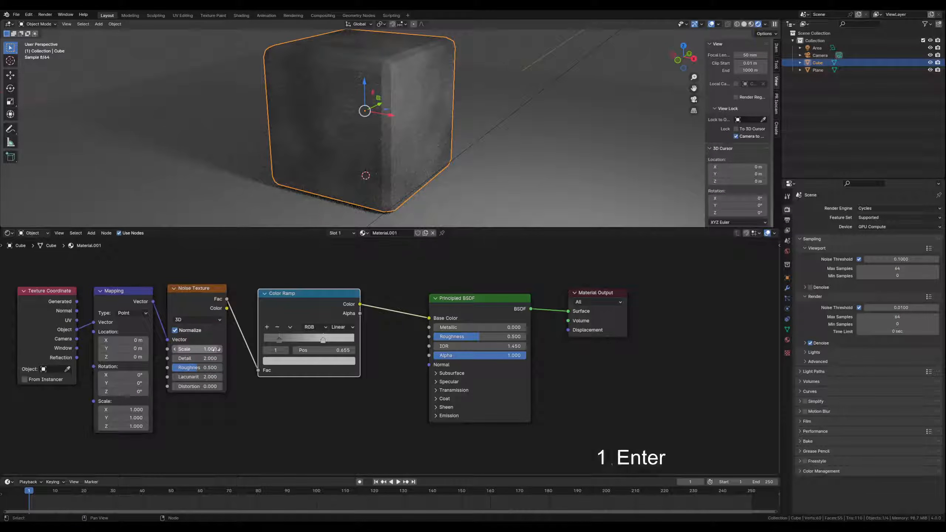
pyautogui.click(197, 358)
pyautogui.write('15')
pyautogui.press('Return')
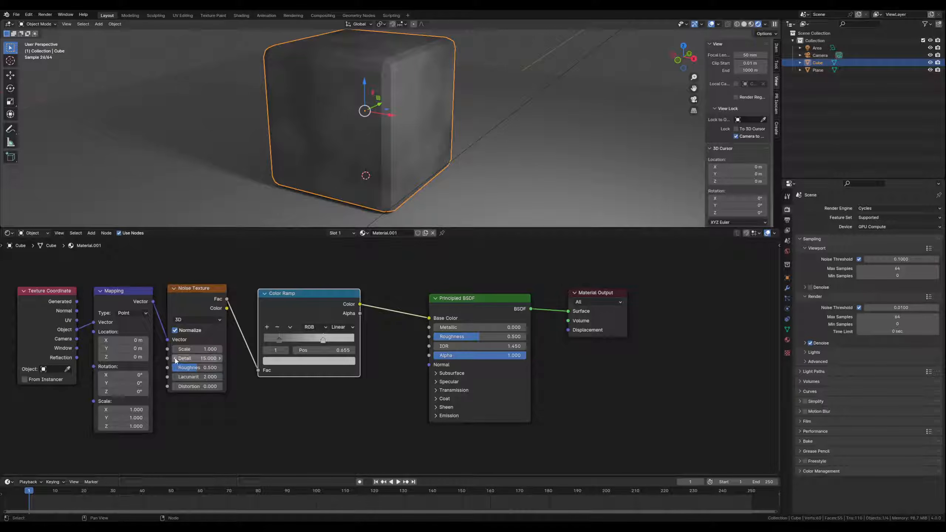
pyautogui.click(197, 386)
pyautogui.write('.2')
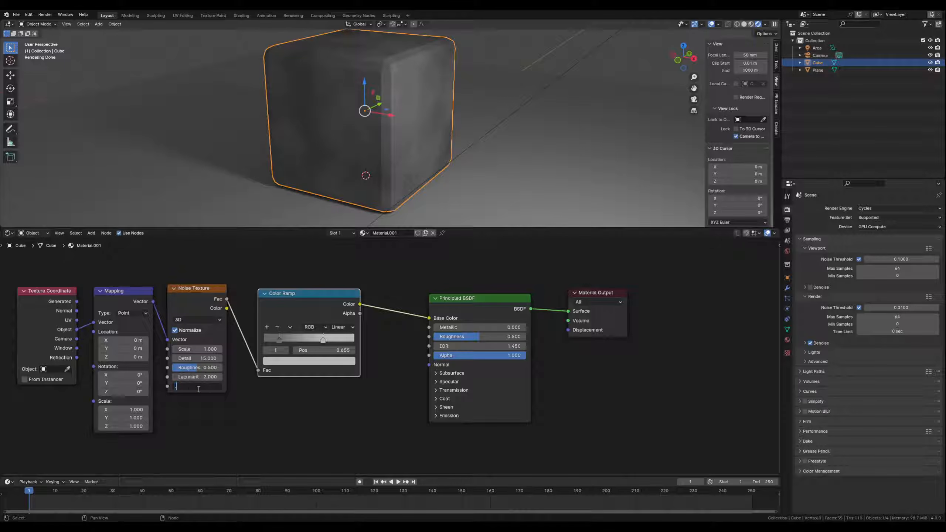
pyautogui.press('Return')
# Stretch the noise pattern by raising the Mapping node's Y scale to 2.4
pyautogui.moveTo(123, 418); pyautogui.dragTo(139, 417)
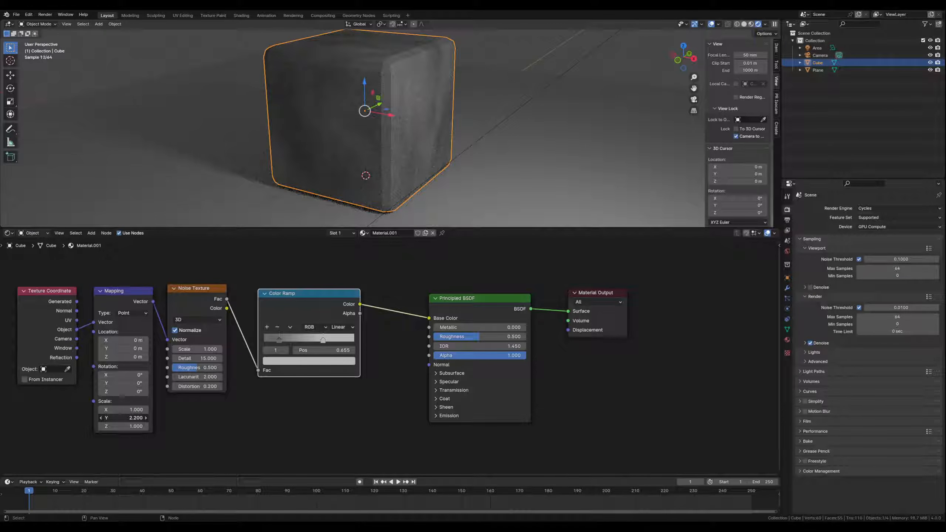
pyautogui.moveTo(142, 418); pyautogui.dragTo(145, 418)
pyautogui.click(146, 418)
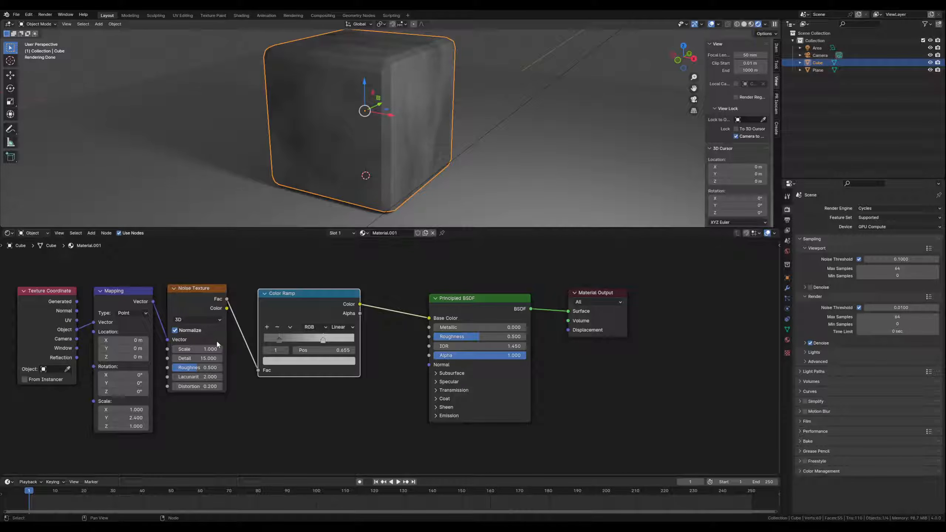
# Add a Musgrave Texture node below the Noise Texture and connect the Mapping node's Vector output to its Vector input
pyautogui.click(210, 420)
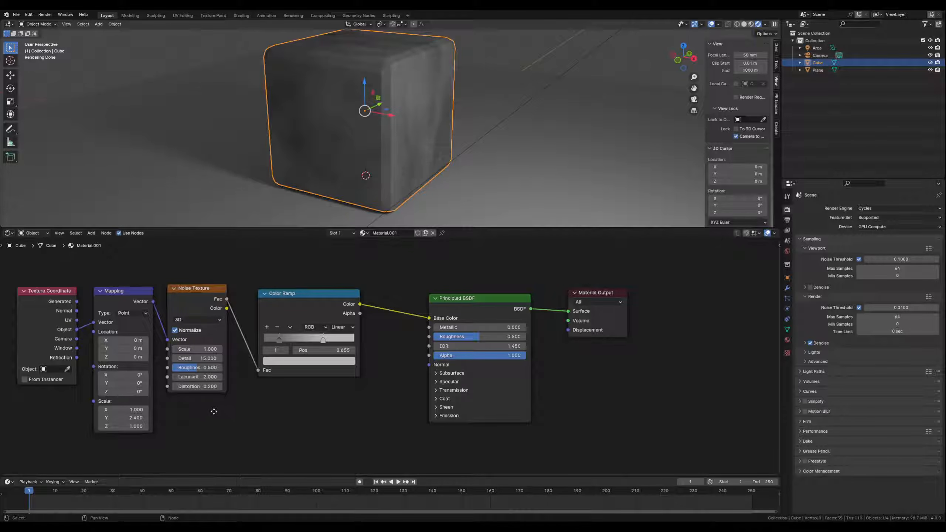
pyautogui.moveTo(214, 411); pyautogui.dragTo(215, 390, button='middle')
pyautogui.hotkey('shift', 'a')
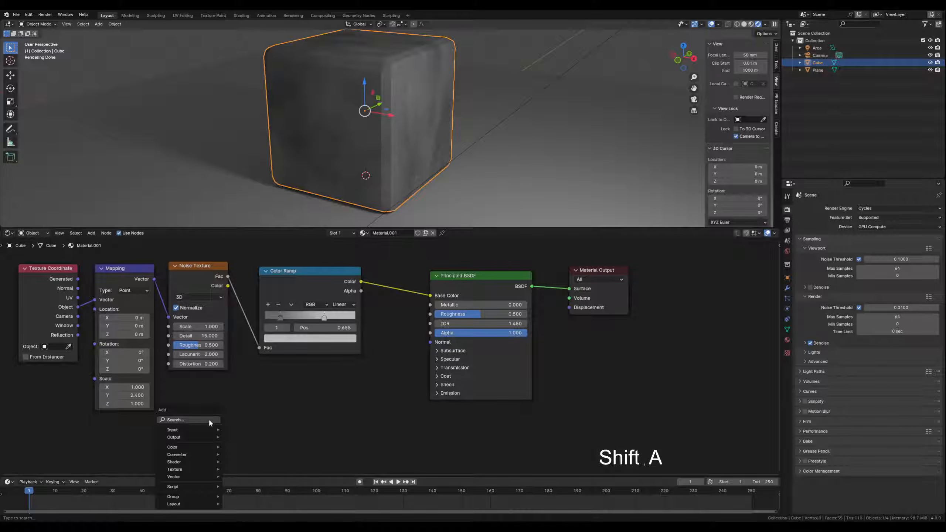
pyautogui.write('musgr')
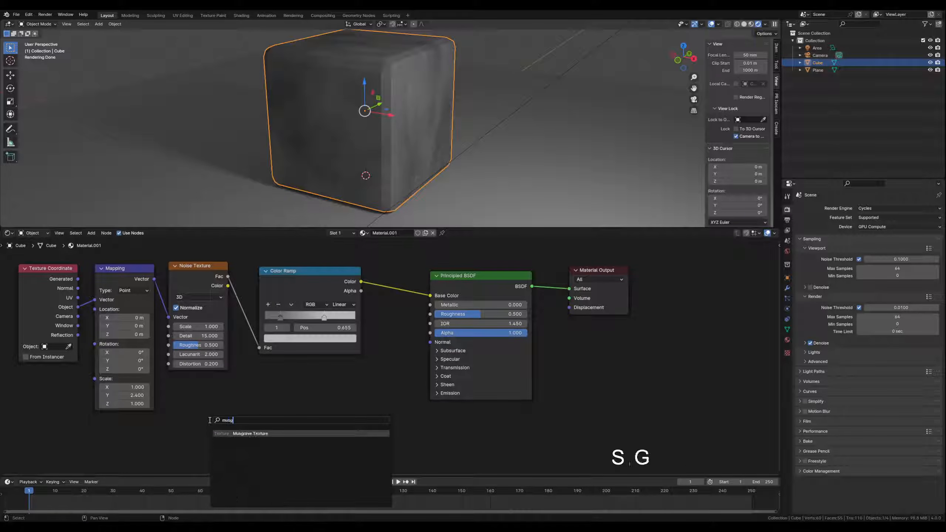
pyautogui.press('Return')
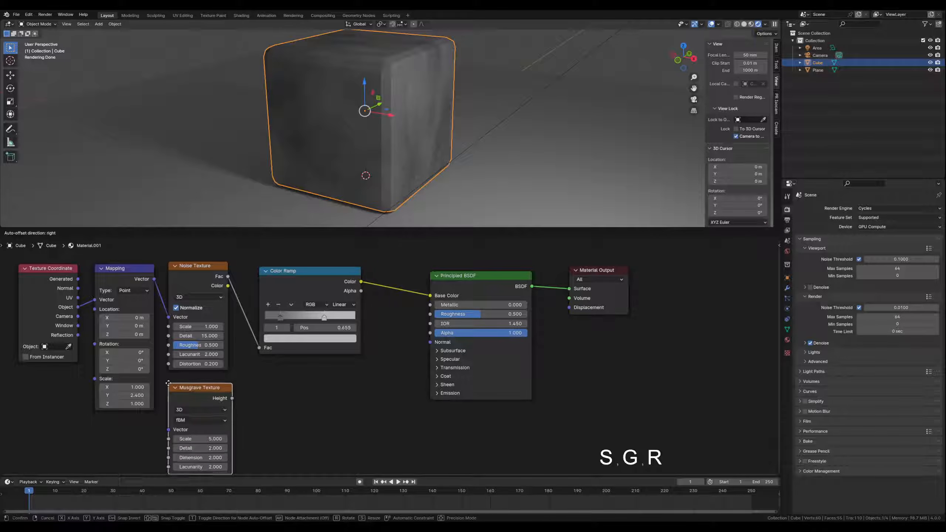
pyautogui.click(168, 383)
pyautogui.moveTo(135, 431); pyautogui.dragTo(136, 400, button='middle')
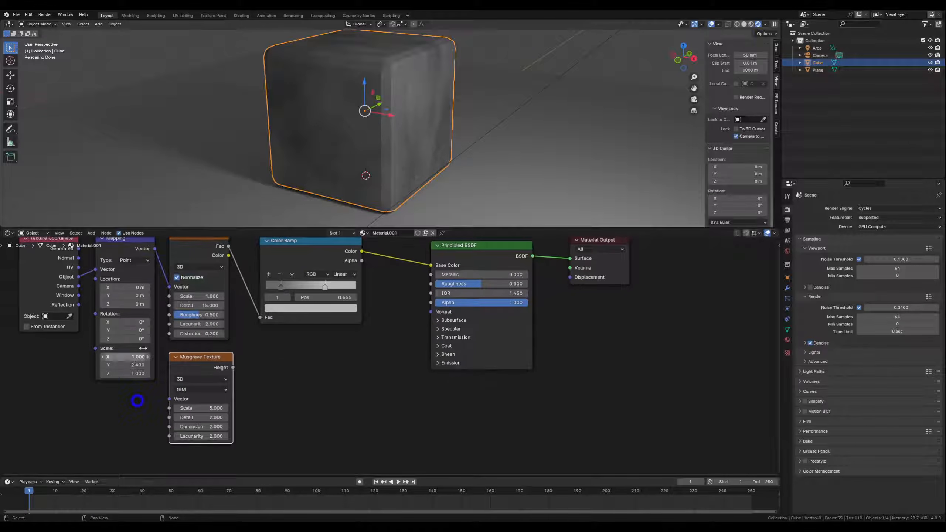
pyautogui.moveTo(155, 251); pyautogui.dragTo(169, 399)
pyautogui.moveTo(220, 358); pyautogui.dragTo(222, 359)
pyautogui.click(382, 369)
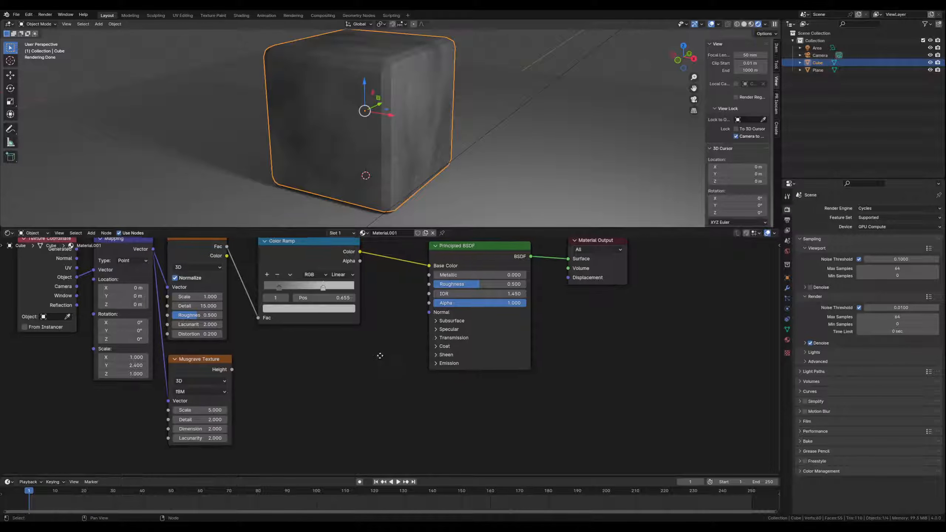
# Move the Principled BSDF and Material Output away from the Color Ramp to make room, and align the Noise and Musgrave Texture nodes
pyautogui.moveTo(384, 354); pyautogui.dragTo(334, 398, button='middle')
pyautogui.moveTo(429, 271); pyautogui.dragTo(633, 352)
pyautogui.moveTo(444, 293); pyautogui.dragTo(570, 287)
pyautogui.click(292, 398)
pyautogui.moveTo(292, 398); pyautogui.dragTo(329, 374, button='middle')
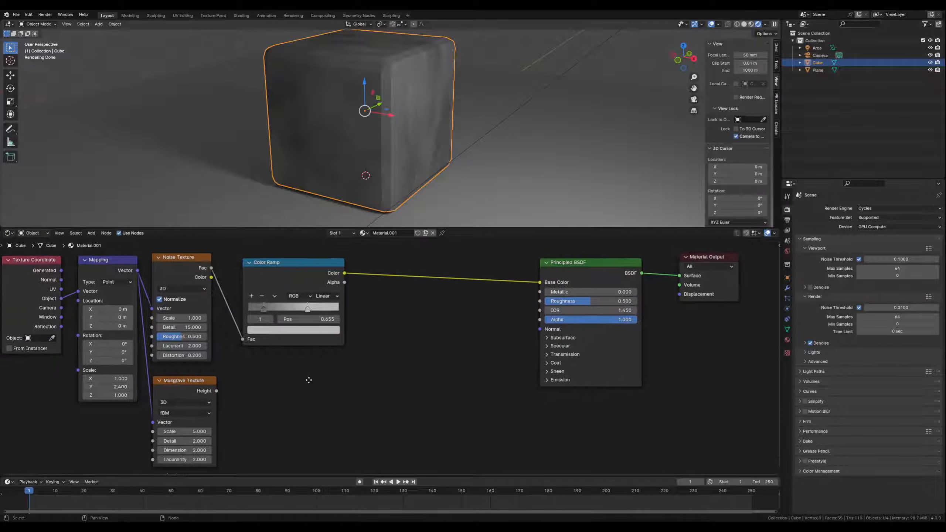
pyautogui.moveTo(187, 260); pyautogui.dragTo(193, 262)
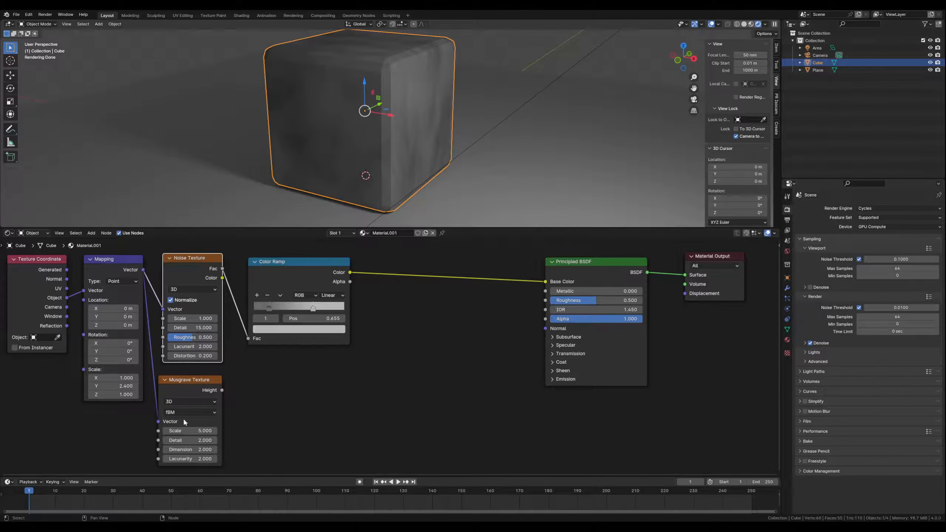
pyautogui.moveTo(191, 380); pyautogui.dragTo(193, 380)
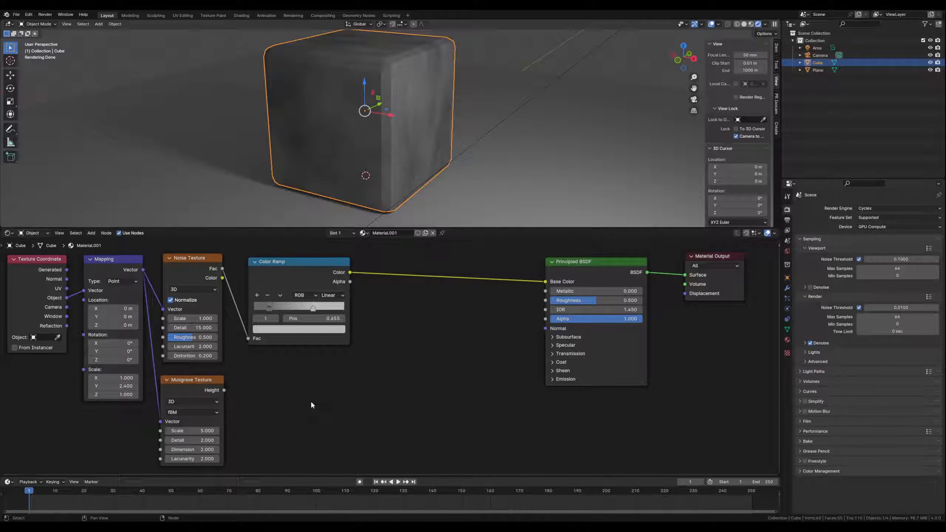
# Insert a Mix Color node between the Color Ramp and Base Color, with the Musgrave Height feeding B and the factor at 0.383
pyautogui.hotkey('shift', 'a')
pyautogui.write('mi')
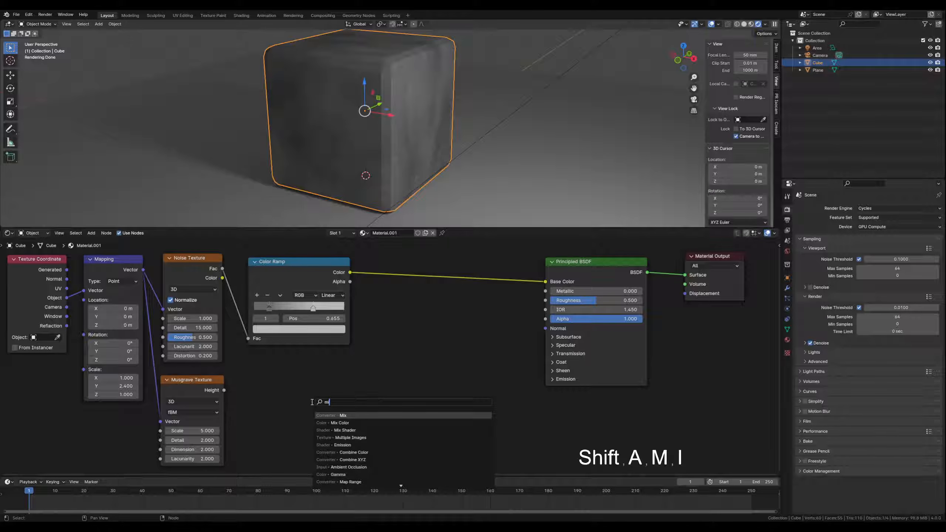
pyautogui.write('x')
pyautogui.click(337, 415)
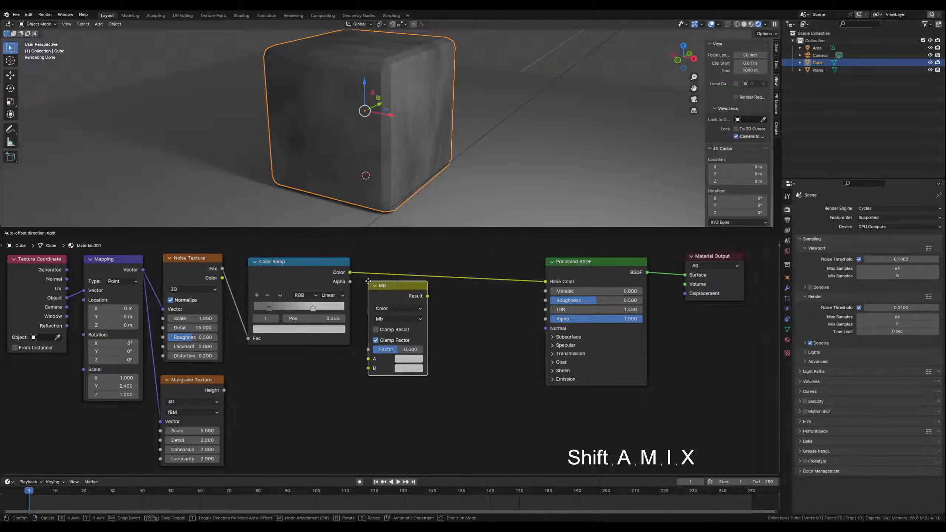
pyautogui.click(382, 274)
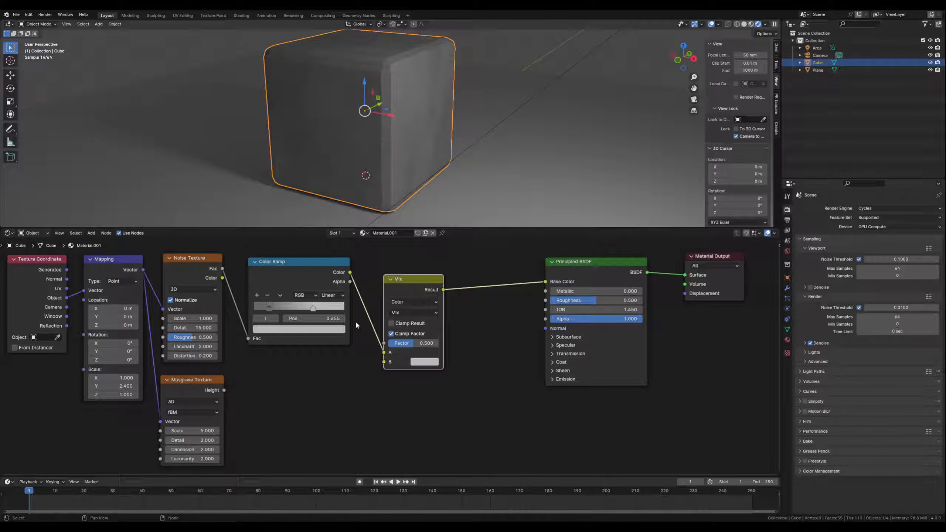
pyautogui.moveTo(290, 260); pyautogui.dragTo(288, 258)
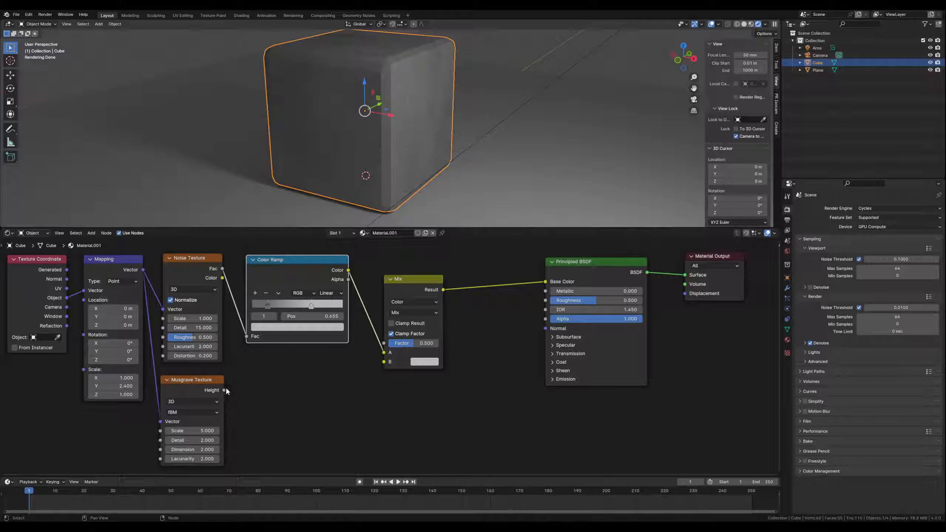
pyautogui.moveTo(224, 390); pyautogui.dragTo(410, 346)
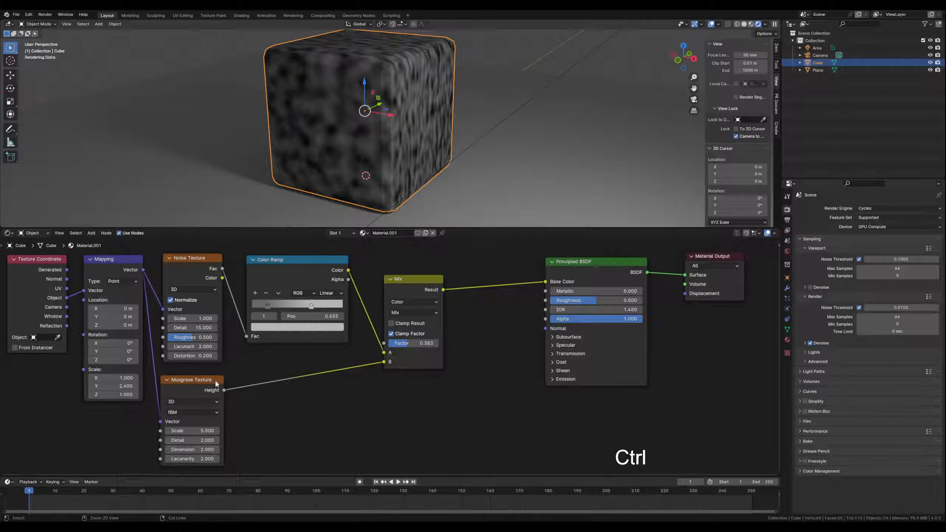
# Preview the Musgrave Texture on the cube and insert a second Color Ramp between its Height output and the Mix node's B input
pyautogui.keyDown('ctrl'); pyautogui.keyDown('shift'); pyautogui.click(216, 383); pyautogui.keyUp('shift'); pyautogui.keyUp('ctrl')
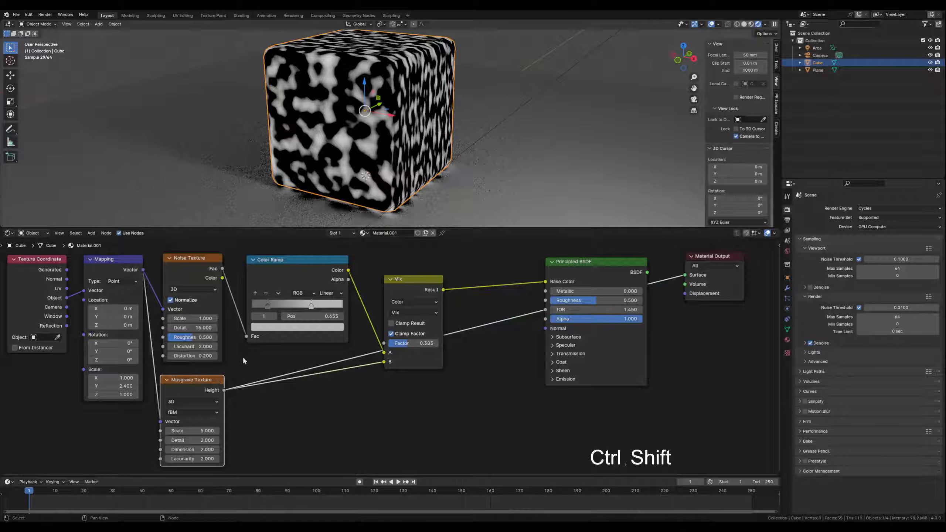
pyautogui.click(275, 425)
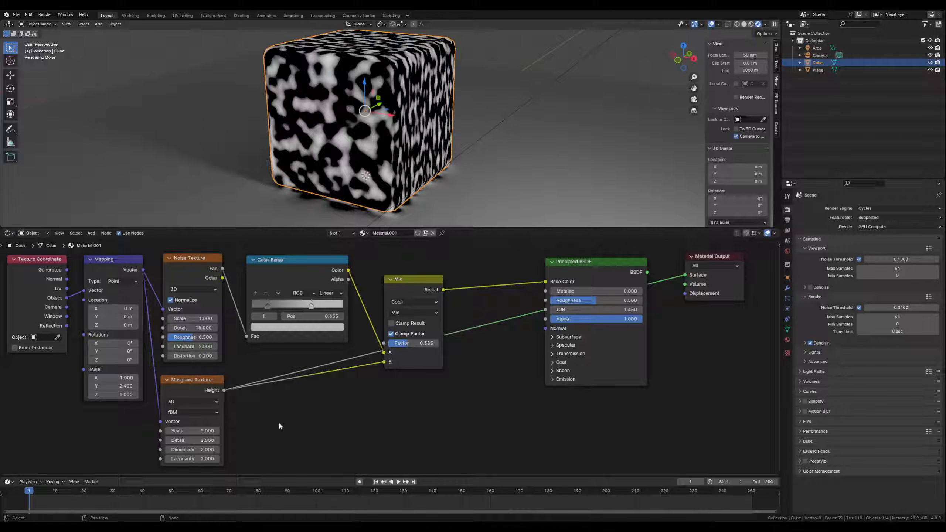
pyautogui.hotkey('shift', 'a')
pyautogui.write('ra')
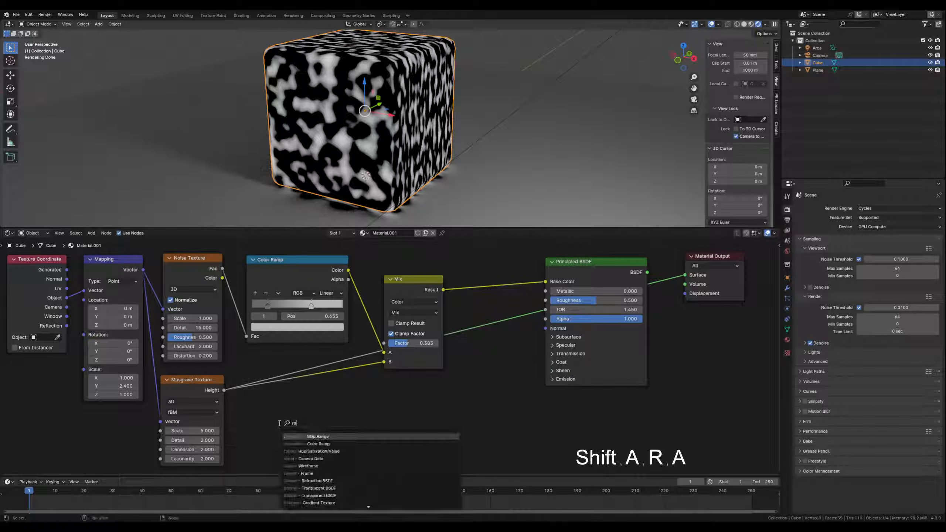
pyautogui.write('m')
pyautogui.click(317, 436)
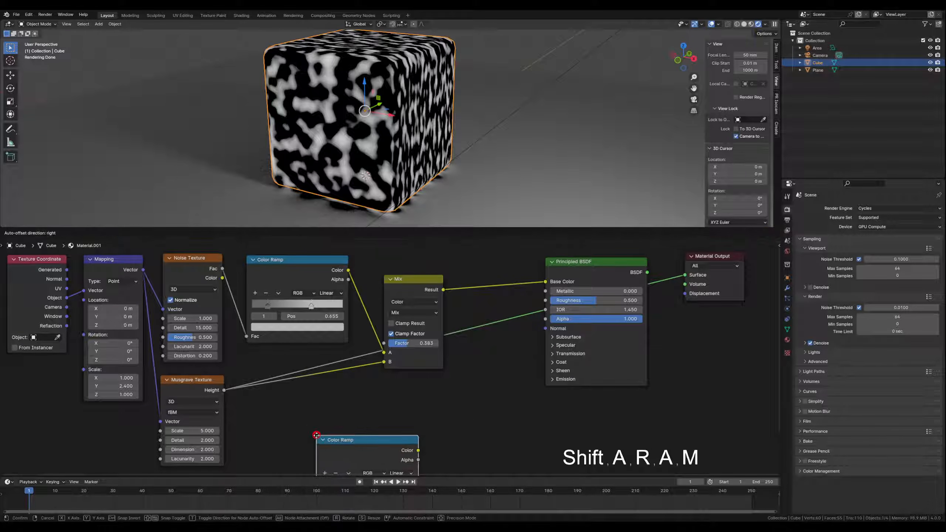
pyautogui.click(273, 381)
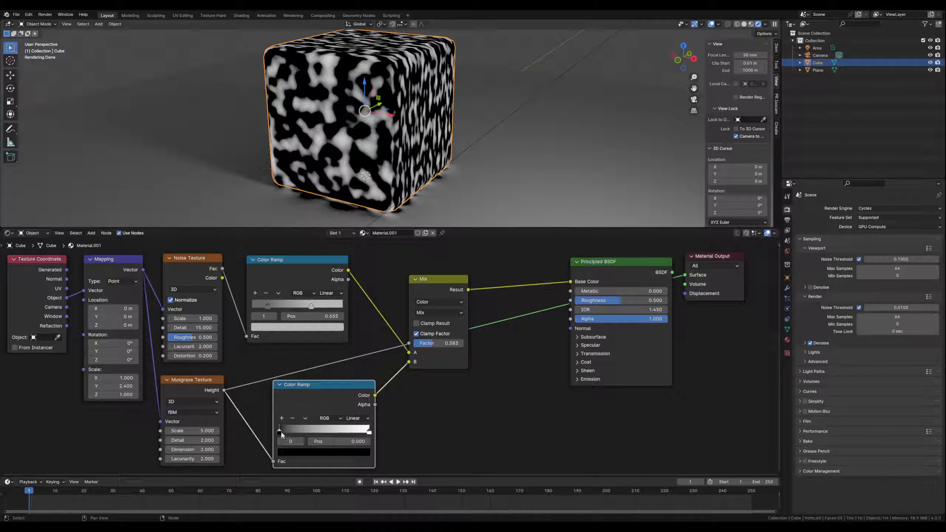
# Tighten the second Color Ramp by moving the black stop to about mid-ramp and the white stop to 0.768
pyautogui.moveTo(281, 430); pyautogui.dragTo(326, 432)
pyautogui.moveTo(369, 431); pyautogui.dragTo(349, 431)
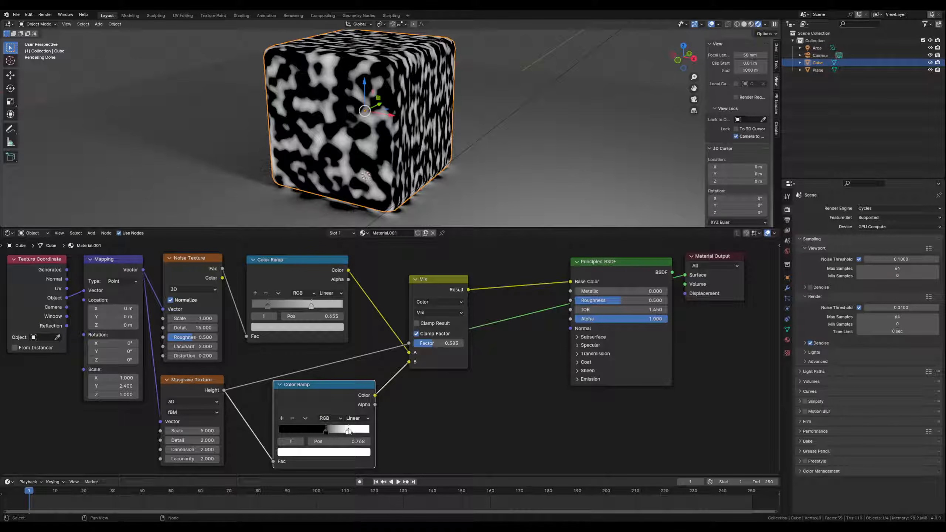
# Set the Musgrave Texture's scale to 100
pyautogui.click(185, 430)
pyautogui.write('100')
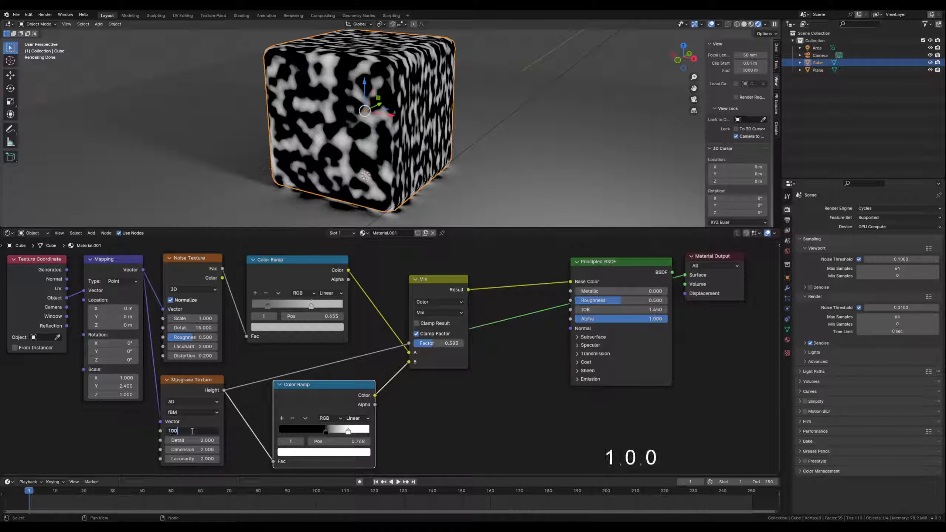
pyautogui.press('Return')
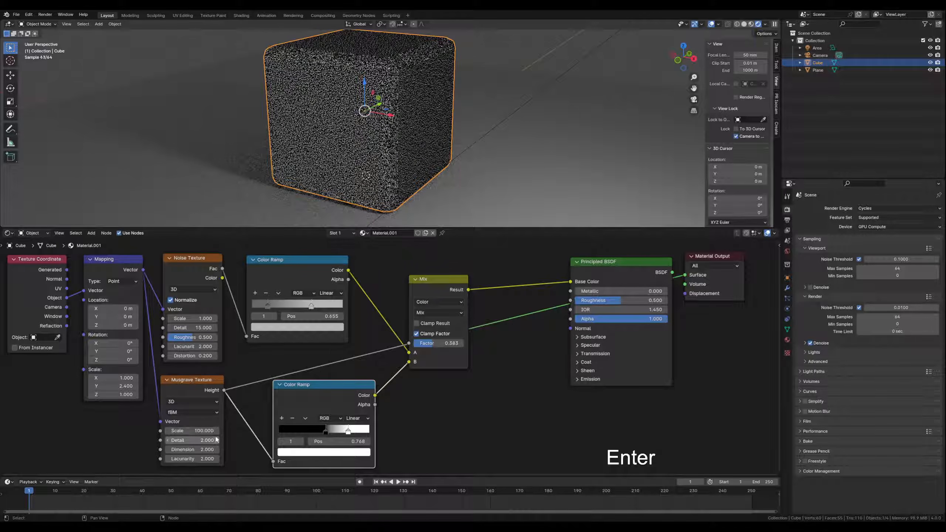
# Raise the Musgrave Texture's scale to 150
pyautogui.click(194, 431)
pyautogui.write('12')
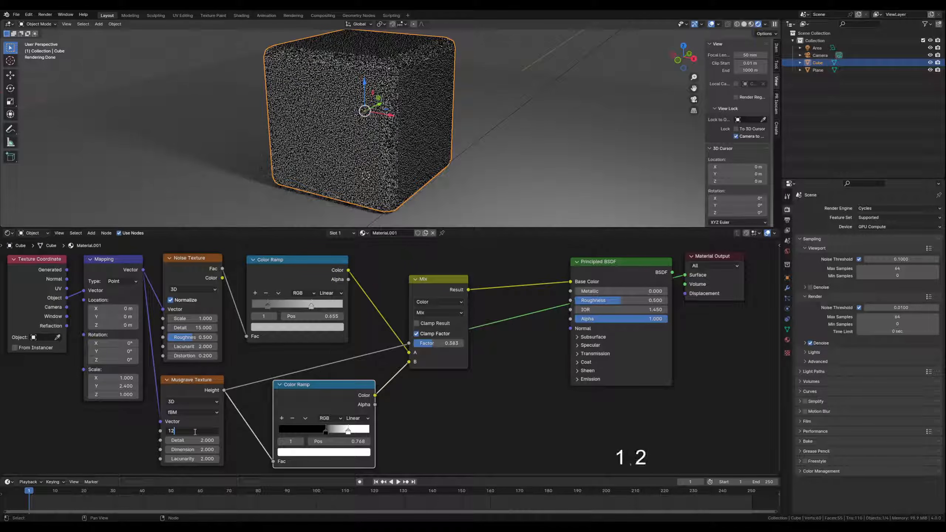
pyautogui.press('BackSpace')
pyautogui.write('50')
pyautogui.press('Return')
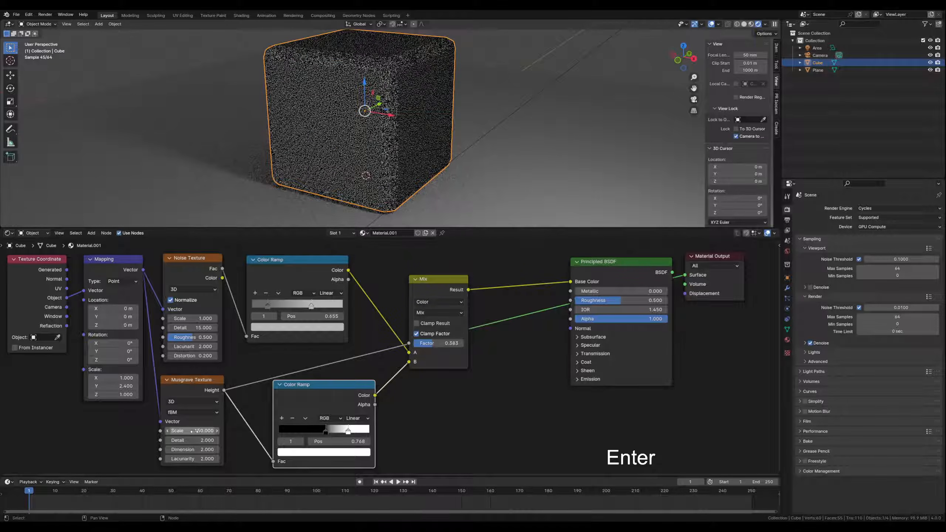
# Set the Musgrave Texture's detail to 15 and its dimension to 0
pyautogui.moveTo(188, 440); pyautogui.dragTo(203, 441)
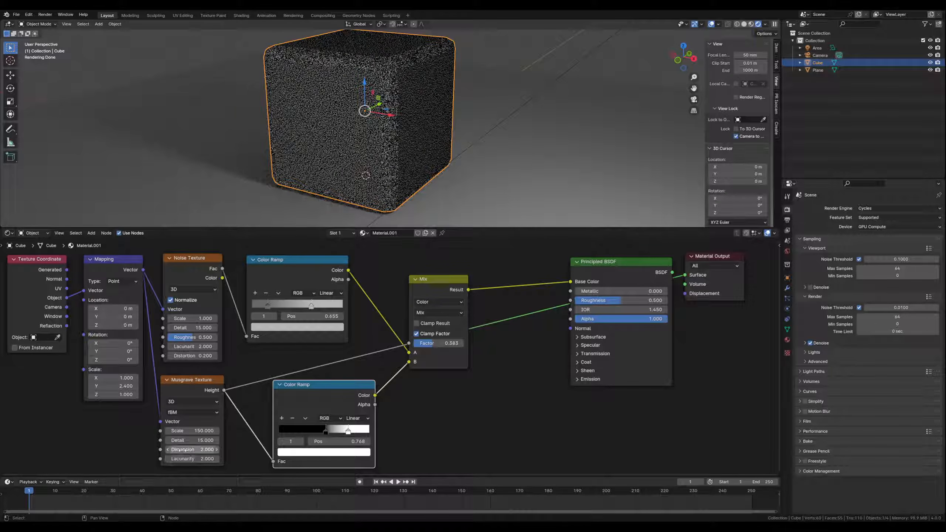
pyautogui.click(183, 450)
pyautogui.write('0')
pyautogui.press('Return')
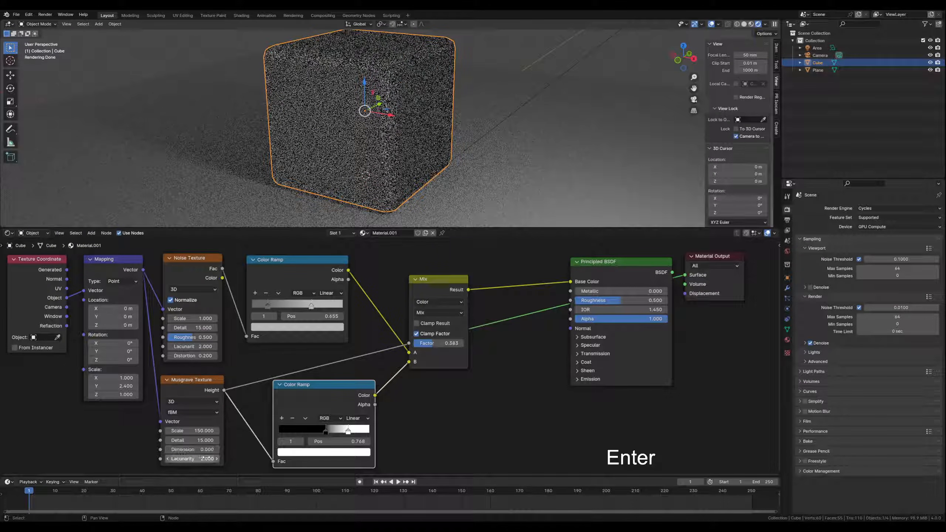
pyautogui.moveTo(202, 460); pyautogui.dragTo(202, 431)
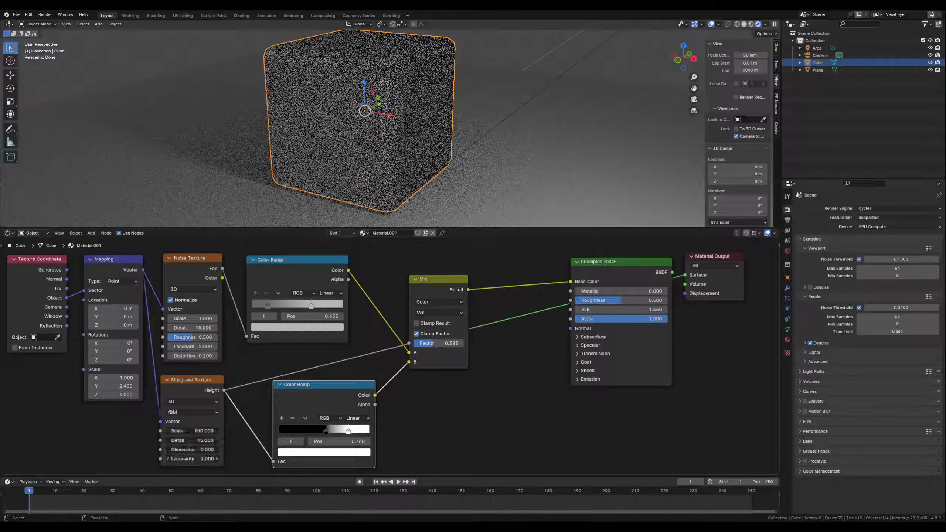
pyautogui.click(227, 460)
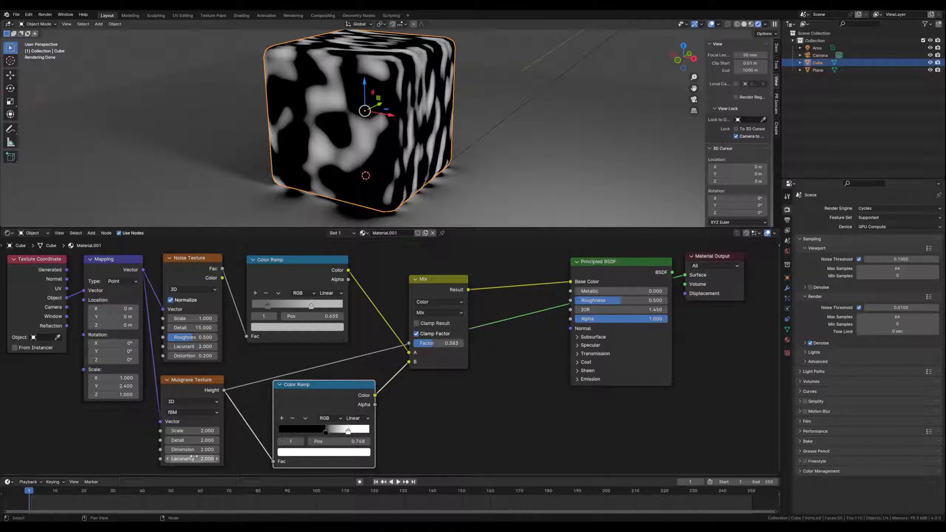
pyautogui.hotkey('ctrl', 'z')
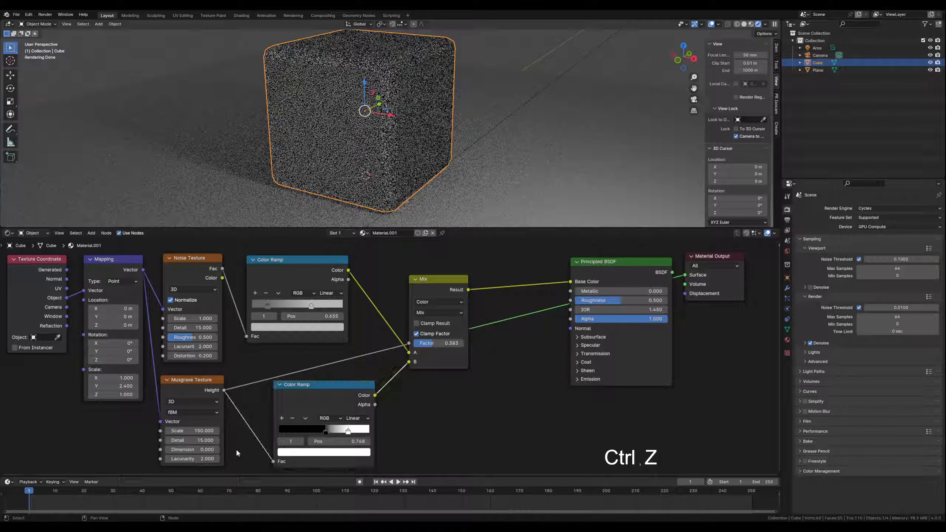
# Set the Musgrave Texture's lacunarity to 1
pyautogui.moveTo(225, 442); pyautogui.dragTo(227, 433, button='middle')
pyautogui.click(185, 450)
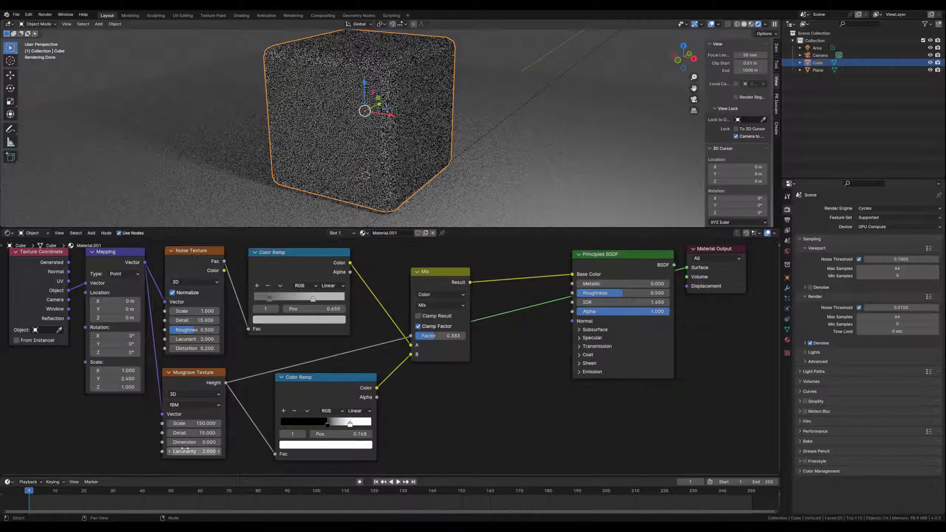
pyautogui.write('1')
pyautogui.press('Return')
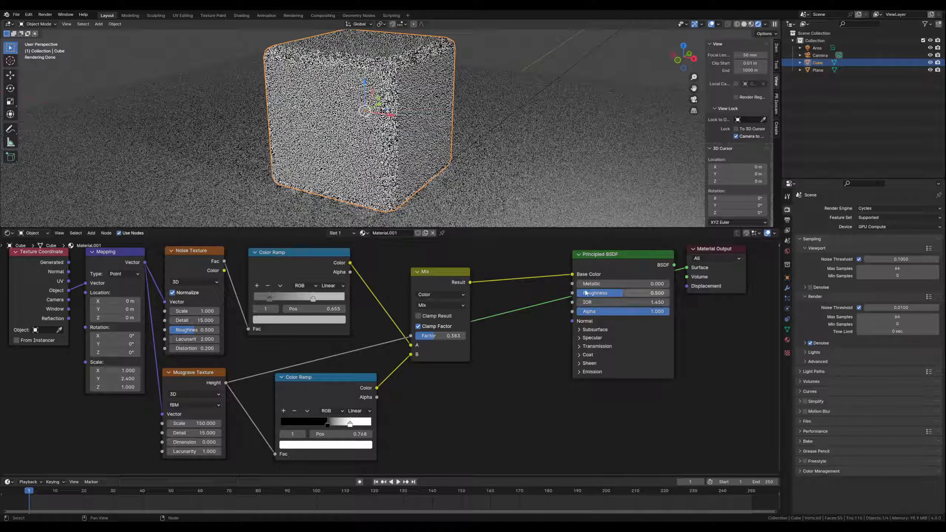
# Reconnect the Principled BSDF to the Material Output's Surface and inspect the mixed material on the cube
pyautogui.keyDown('ctrl'); pyautogui.keyDown('shift'); pyautogui.click(638, 255); pyautogui.keyUp('shift'); pyautogui.keyUp('ctrl')
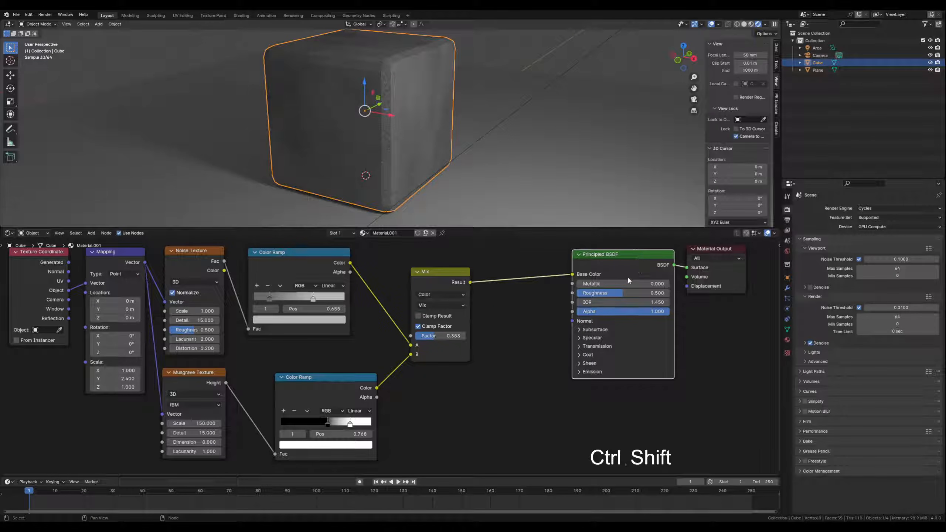
pyautogui.moveTo(407, 120)
pyautogui.mouseDown(button='middle')
pyautogui.moveTo(424, 123)
pyautogui.moveTo(422, 111)
pyautogui.mouseUp(button='middle')
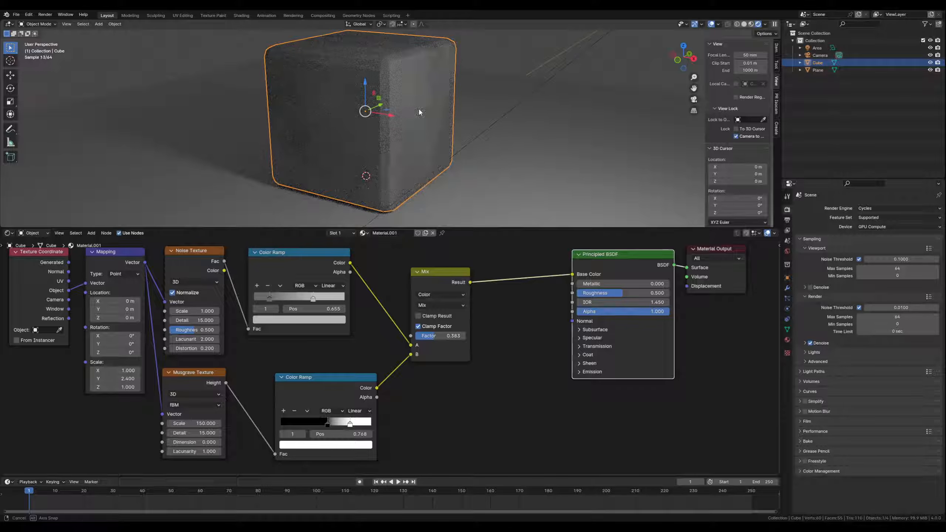
pyautogui.keyDown('shift'); pyautogui.moveTo(417, 112); pyautogui.dragTo(414, 114, button='middle'); pyautogui.keyUp('shift')
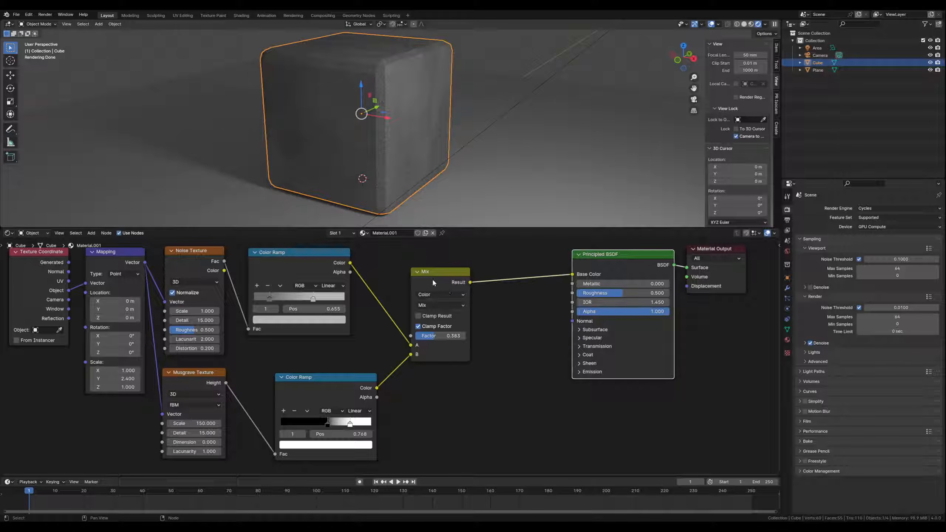
# Set the Mix node's blending mode to Soft Light and inspect the grain on the cube
pyautogui.moveTo(438, 271); pyautogui.dragTo(439, 266)
pyautogui.click(434, 303)
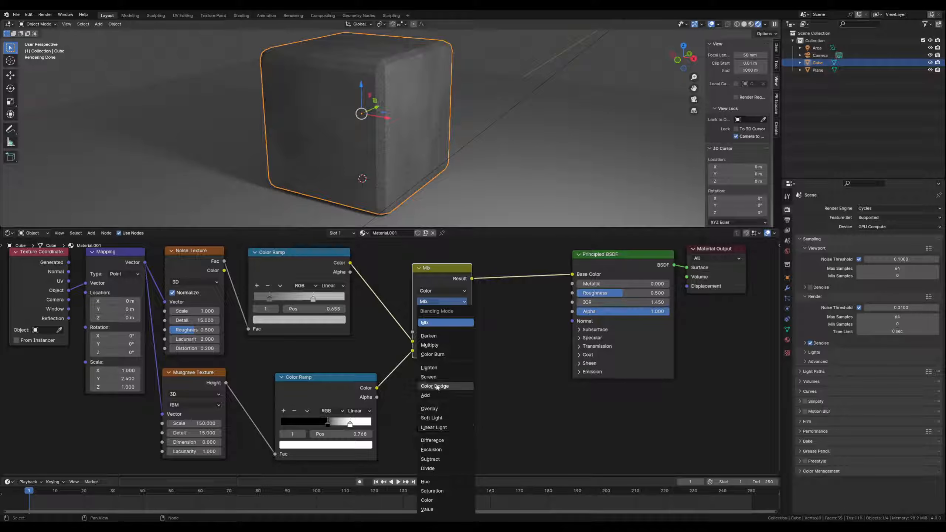
pyautogui.click(443, 417)
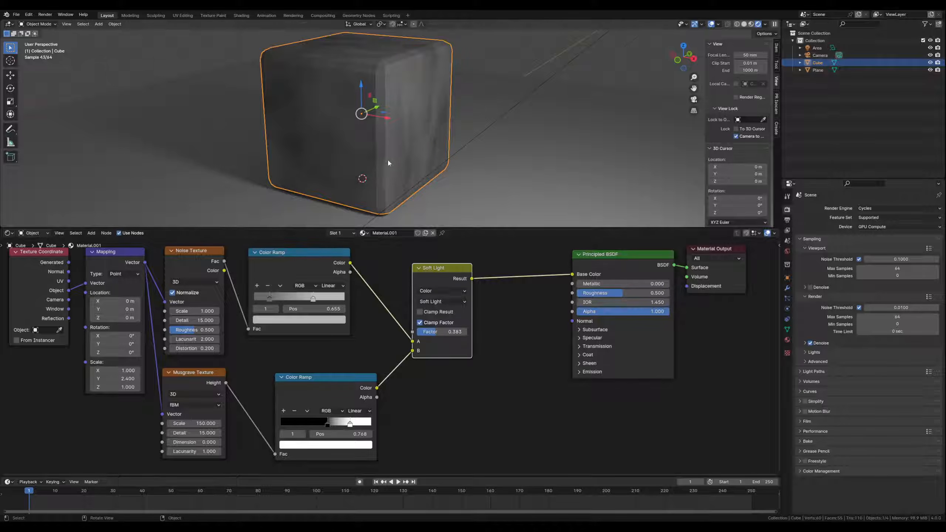
pyautogui.scroll(6, 389, 170)
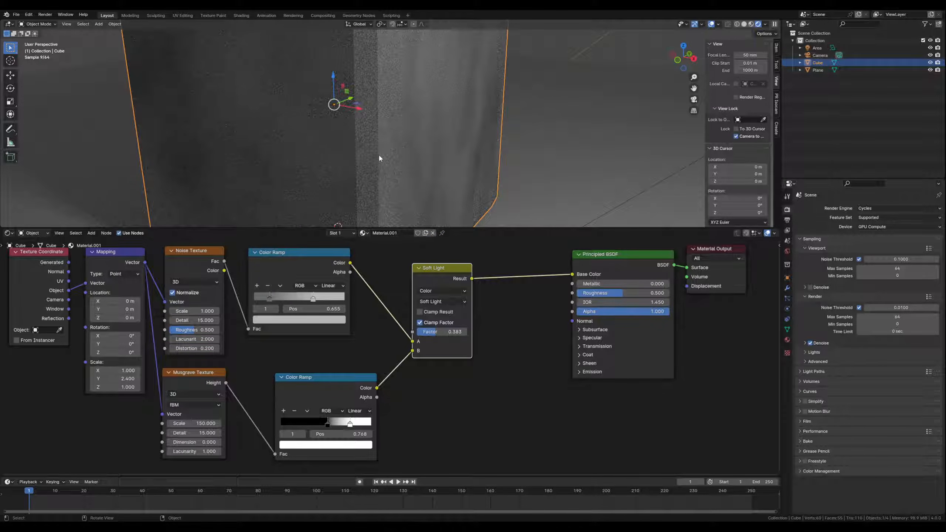
pyautogui.moveTo(364, 151); pyautogui.dragTo(366, 155, button='middle')
pyautogui.scroll(-2, 365, 158)
pyautogui.scroll(-4, 401, 156)
pyautogui.keyDown('shift'); pyautogui.moveTo(391, 162); pyautogui.dragTo(381, 154, button='middle'); pyautogui.keyUp('shift')
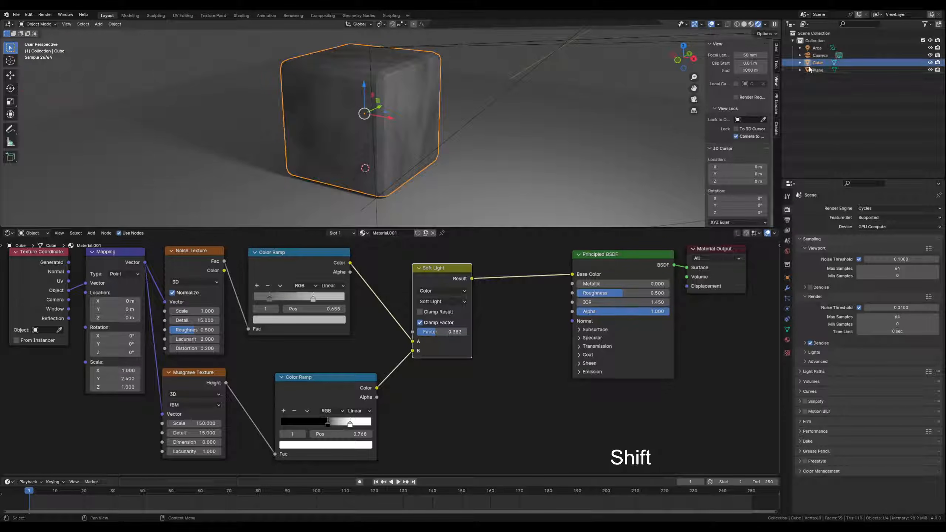
# Hide the camera in the viewport and deselect the cube to view the material unobstructed
pyautogui.click(930, 56)
pyautogui.moveTo(432, 151)
pyautogui.keyDown('shift'); pyautogui.mouseDown(button='middle')
pyautogui.moveTo(422, 156)
pyautogui.moveTo(436, 153)
pyautogui.mouseUp(button='middle'); pyautogui.keyUp('shift')
pyautogui.scroll(1, 399, 151)
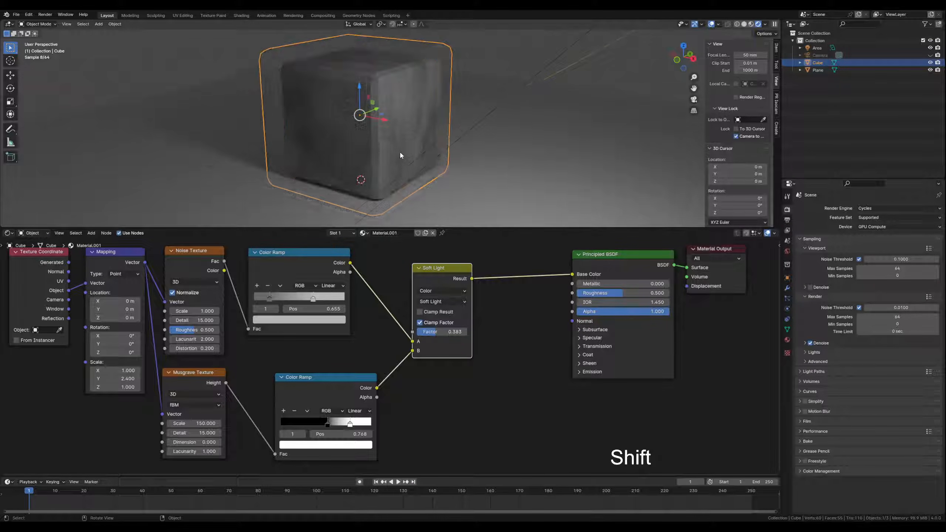
pyautogui.click(127, 74)
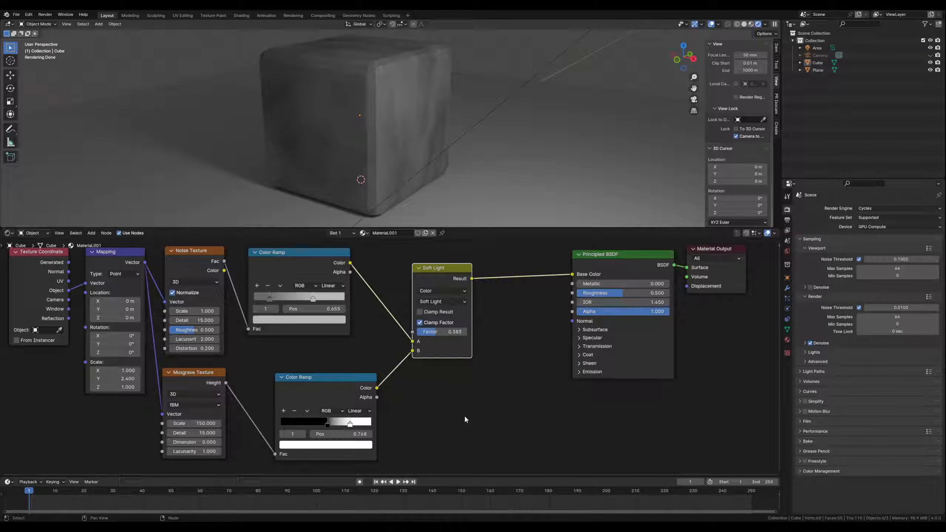
# Move the lower Color Ramp closer to the Musgrave Texture to tidy the node layout
pyautogui.scroll(-3, 465, 418)
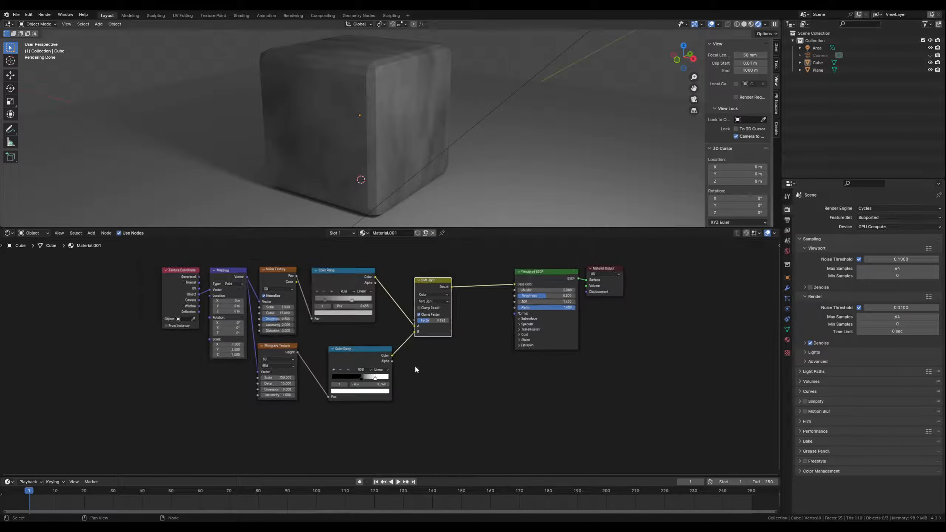
pyautogui.moveTo(361, 351); pyautogui.dragTo(346, 350)
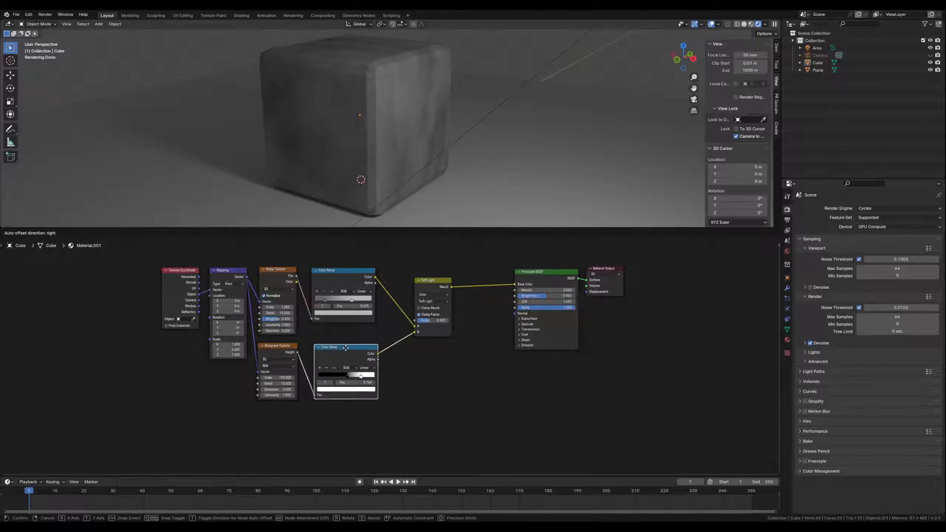
pyautogui.moveTo(408, 392); pyautogui.dragTo(425, 375, button='middle')
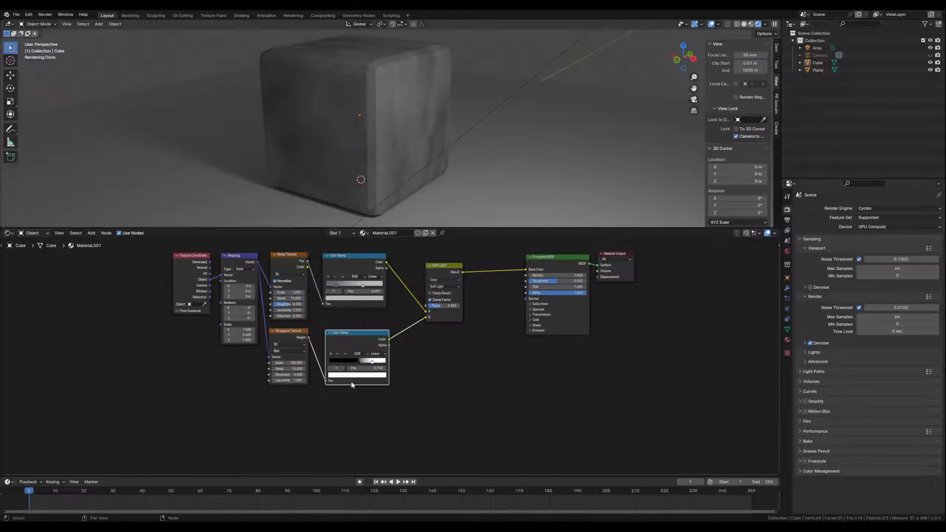
pyautogui.click(379, 409)
# Add a Voronoi Texture below the Musgrave branch and preview its Distance output on the cube
pyautogui.moveTo(405, 401); pyautogui.dragTo(398, 356, button='middle')
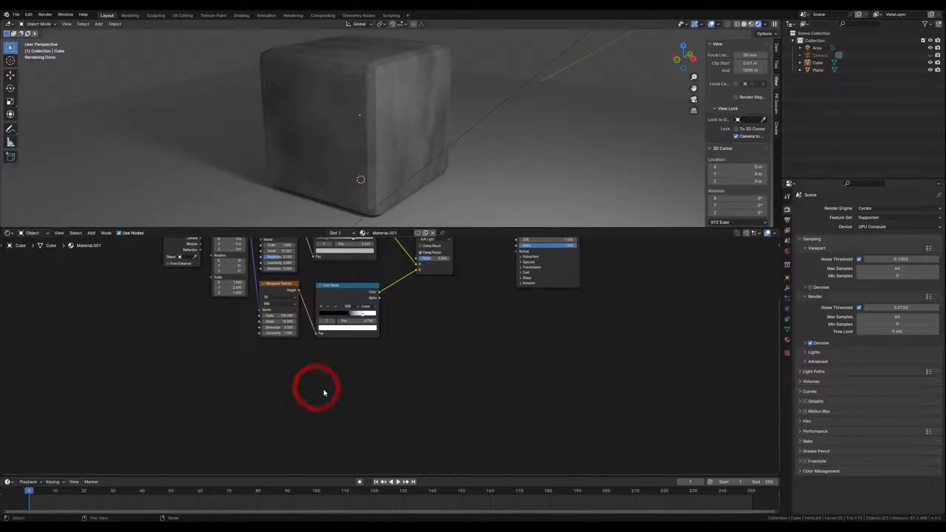
pyautogui.hotkey('shift', 'a')
pyautogui.write('vo')
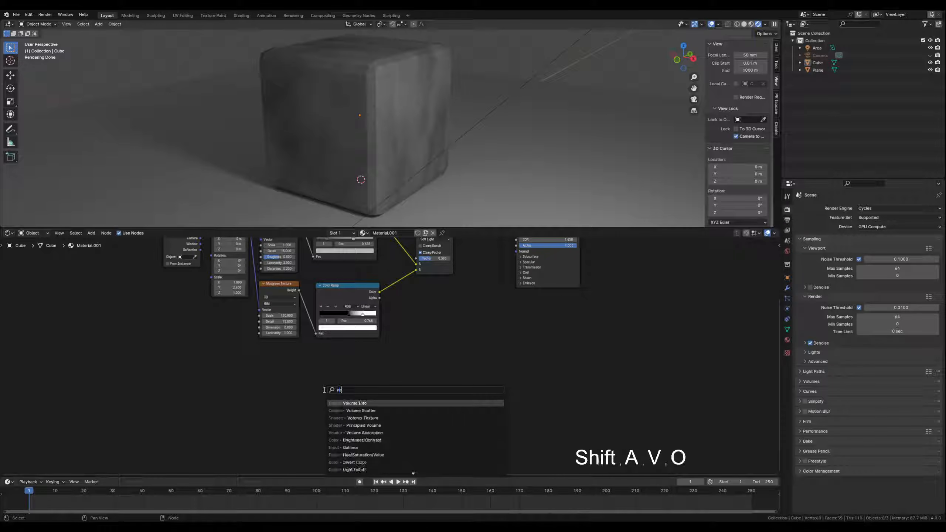
pyautogui.write('ro')
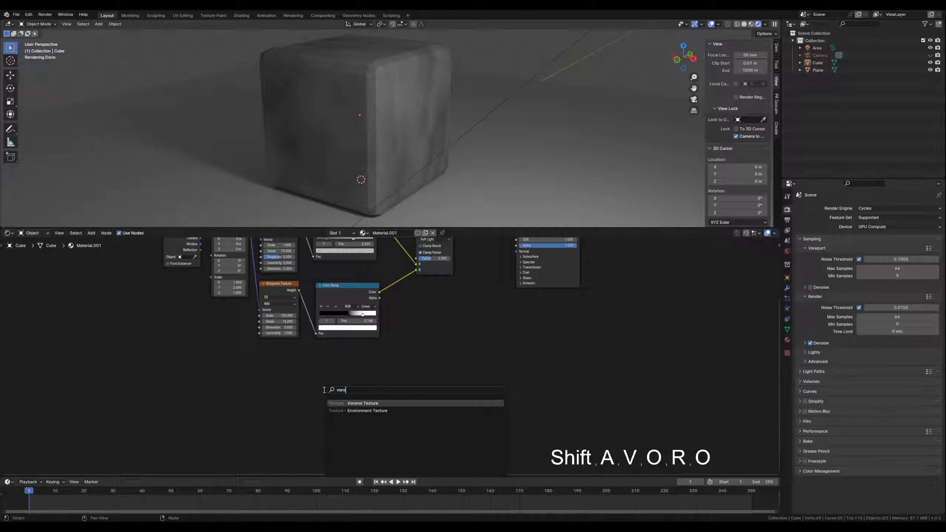
pyautogui.click(362, 403)
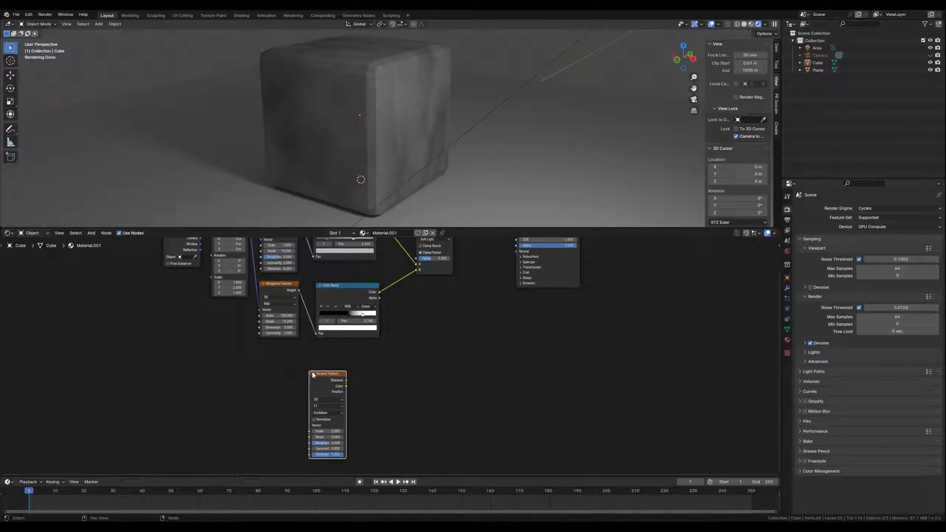
pyautogui.keyDown('ctrl'); pyautogui.keyDown('shift'); pyautogui.click(327, 377); pyautogui.keyUp('shift'); pyautogui.keyUp('ctrl')
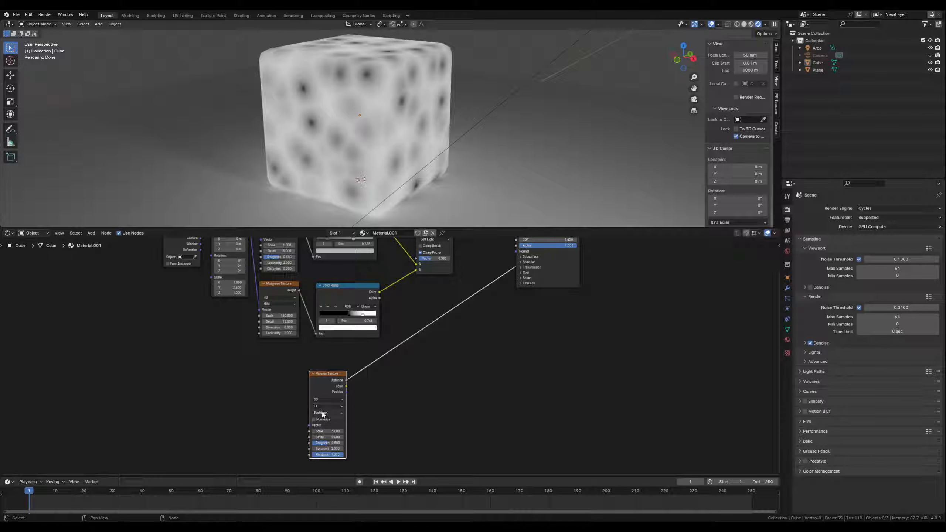
# Set the Voronoi Texture's feature to Distance to Edge and its scale to 0.670
pyautogui.click(323, 406)
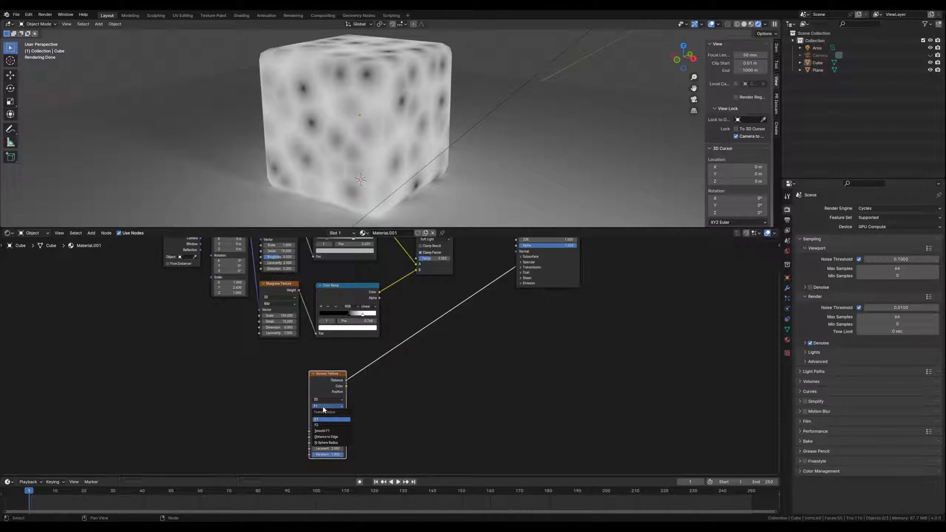
pyautogui.click(326, 436)
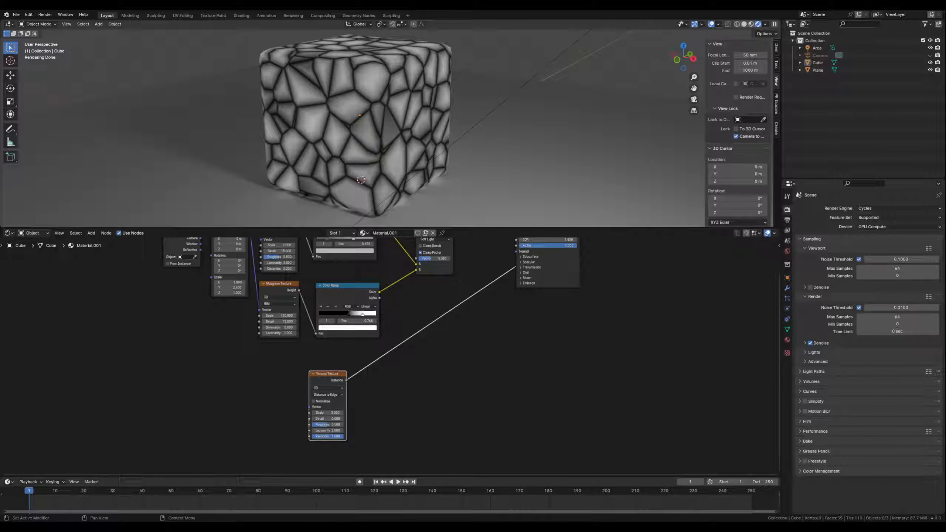
pyautogui.click(328, 412)
pyautogui.write('.4')
pyautogui.press('Return')
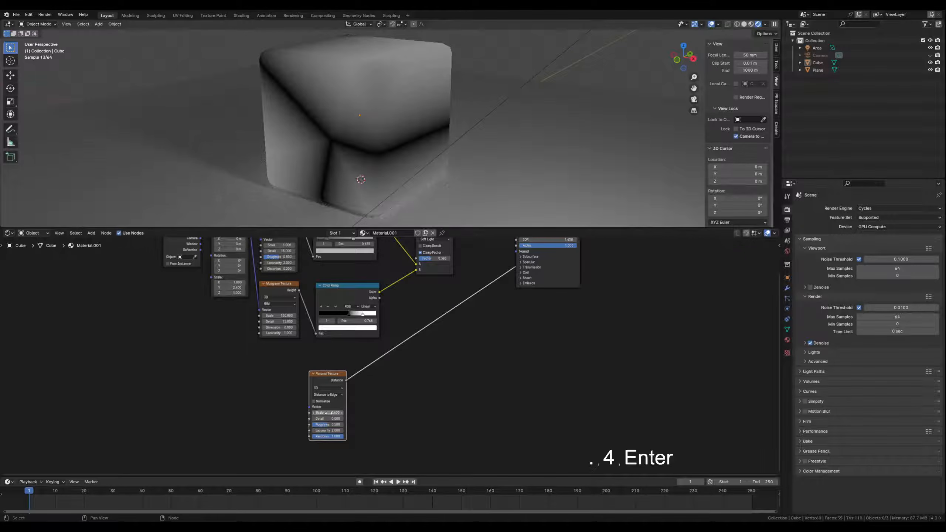
pyautogui.keyDown('shift'); pyautogui.moveTo(328, 413); pyautogui.dragTo(346, 412); pyautogui.keyUp('shift')
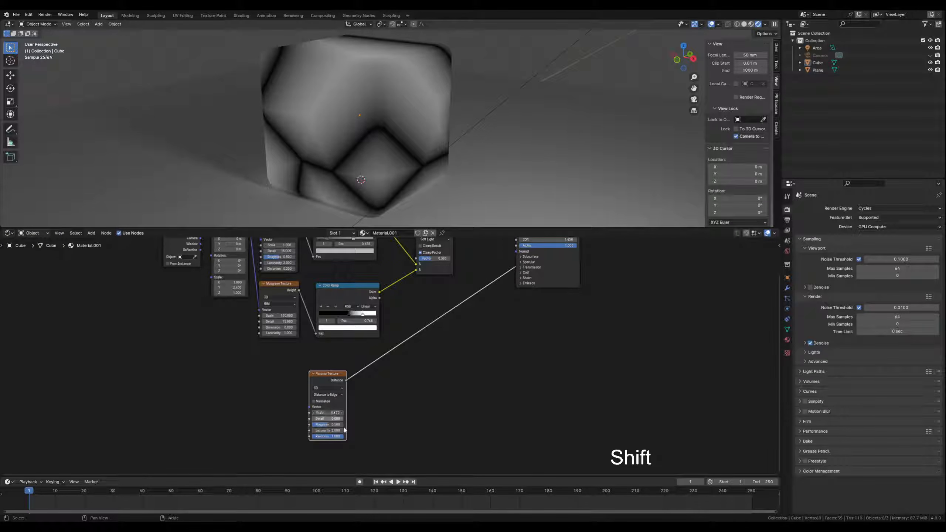
# Set the Voronoi Texture's detail to 15, roughness to 0.638 and lacunarity to 3.370
pyautogui.moveTo(327, 418); pyautogui.dragTo(423, 424)
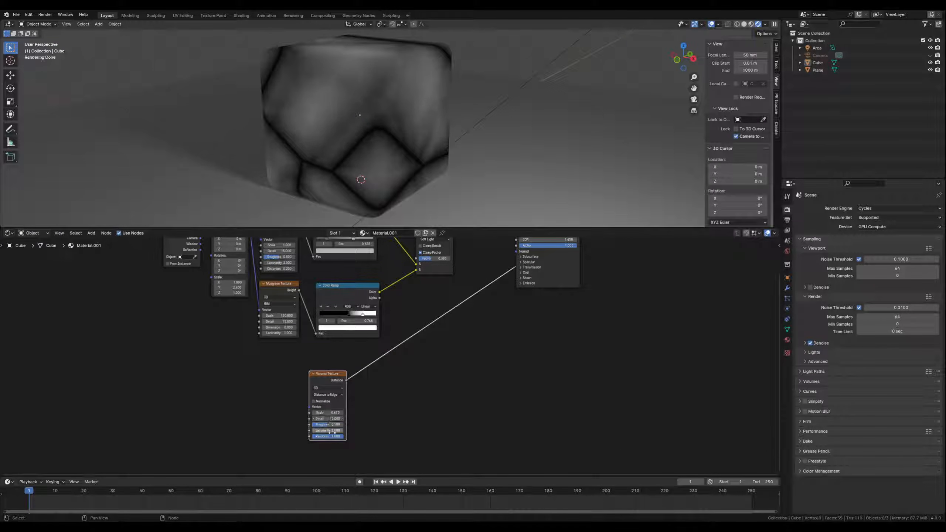
pyautogui.keyDown('shift'); pyautogui.moveTo(326, 427); pyautogui.dragTo(332, 426); pyautogui.keyUp('shift')
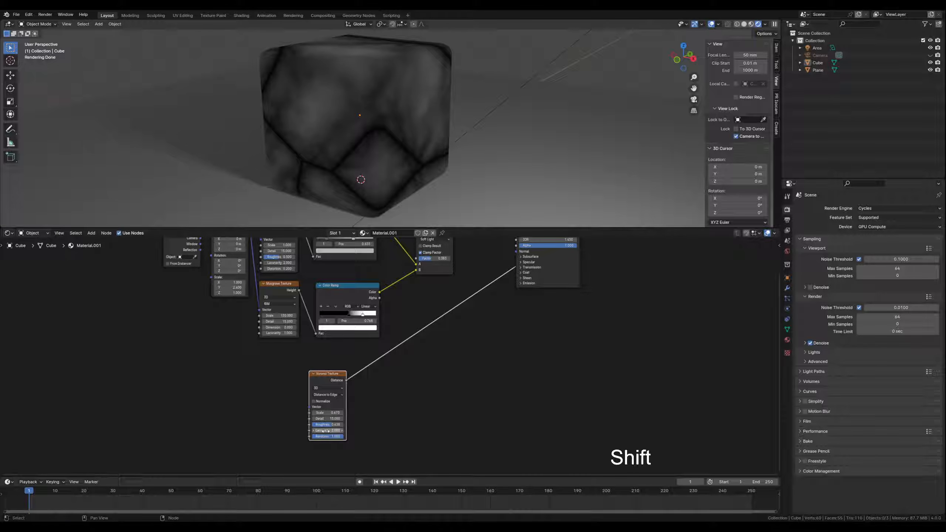
pyautogui.keyDown('shift'); pyautogui.moveTo(326, 432); pyautogui.dragTo(335, 431); pyautogui.keyUp('shift')
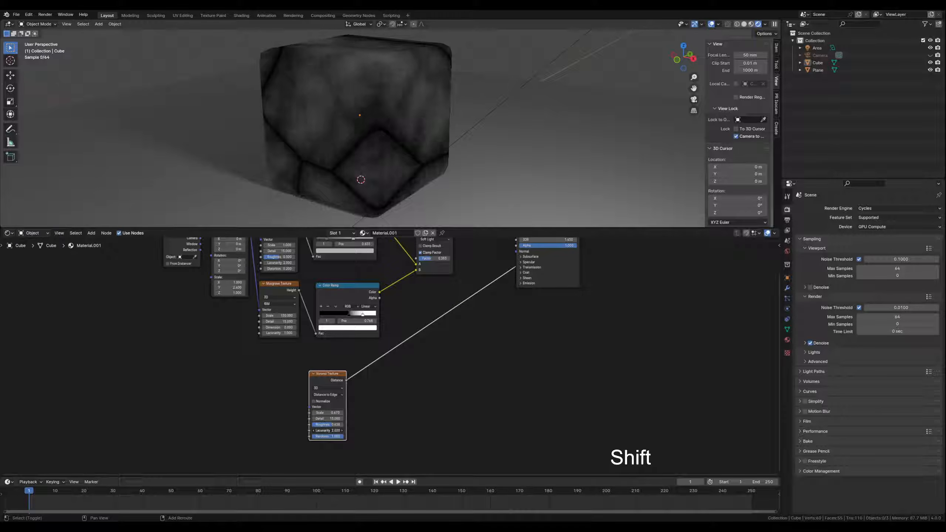
pyautogui.keyDown('shift'); pyautogui.moveTo(335, 431); pyautogui.dragTo(455, 431); pyautogui.keyUp('shift')
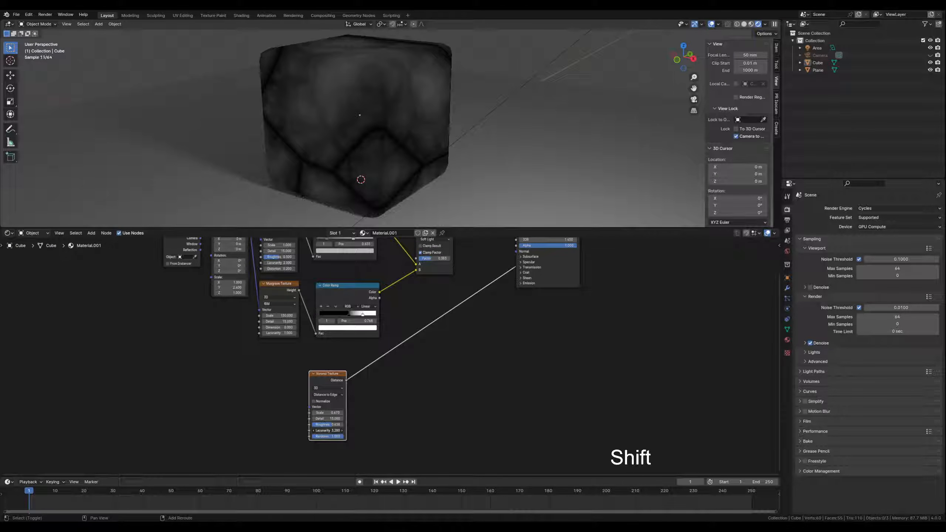
pyautogui.keyDown('shift'); pyautogui.moveTo(328, 431); pyautogui.dragTo(330, 431); pyautogui.keyUp('shift')
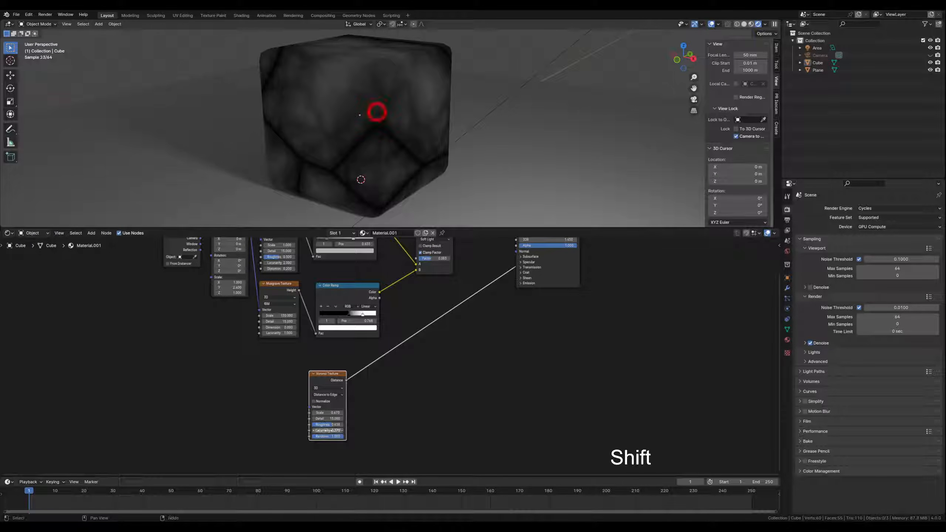
pyautogui.click(398, 405)
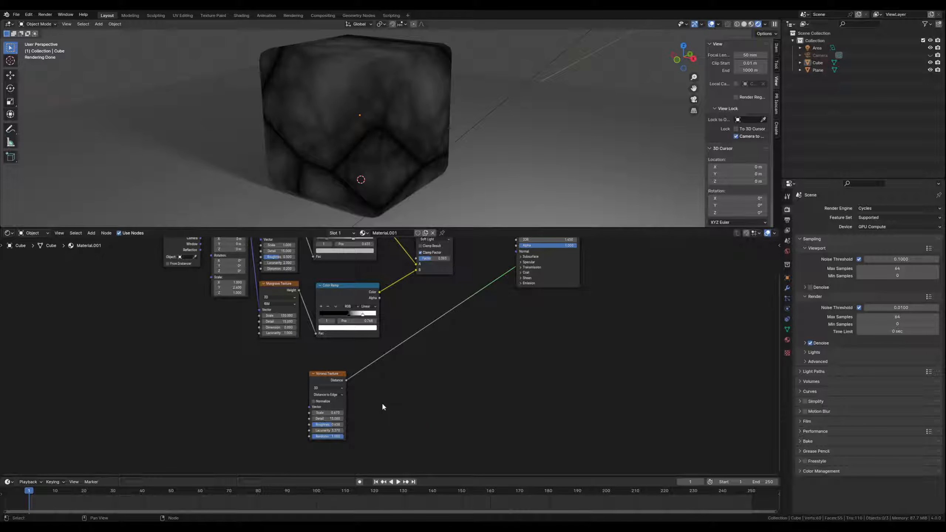
# Insert a Color Ramp after the Voronoi Texture and move its white stop to about 0.05
pyautogui.hotkey('shift', 'a')
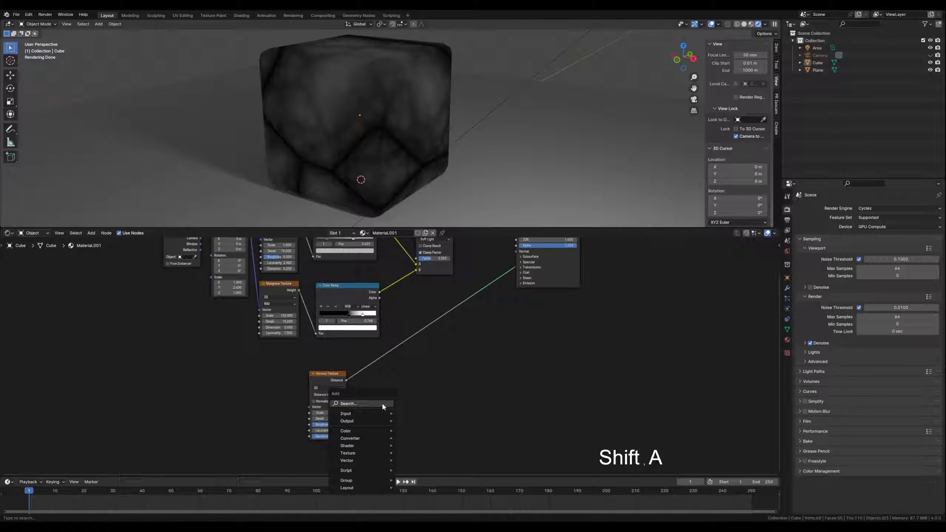
pyautogui.write('ram')
pyautogui.click(429, 417)
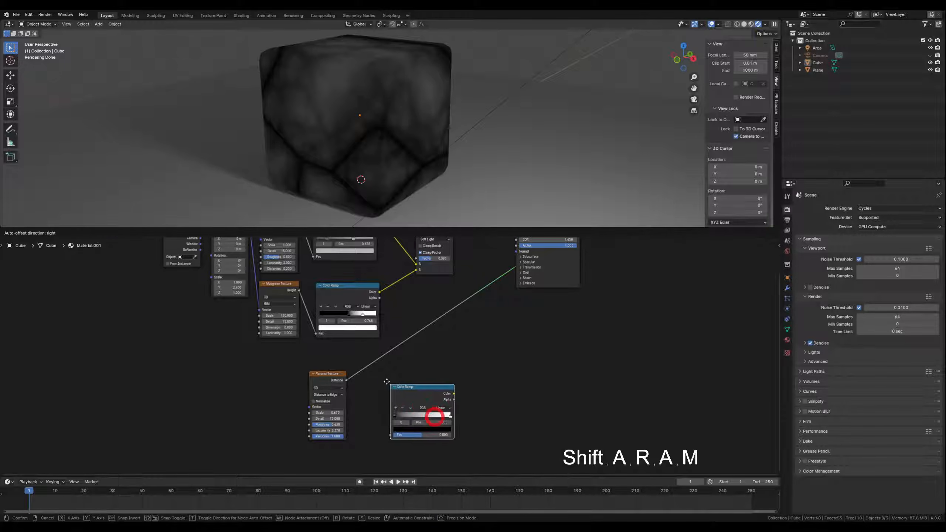
pyautogui.click(363, 380)
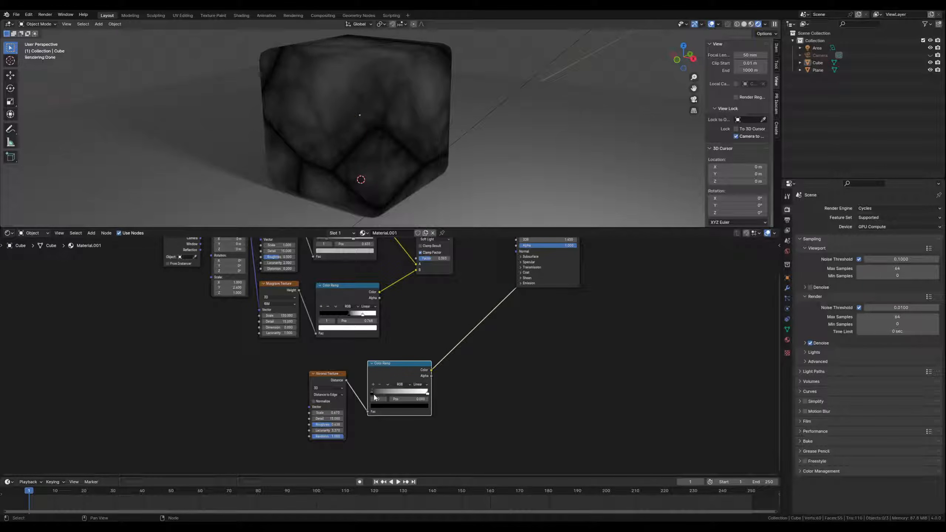
pyautogui.moveTo(428, 393); pyautogui.dragTo(374, 394)
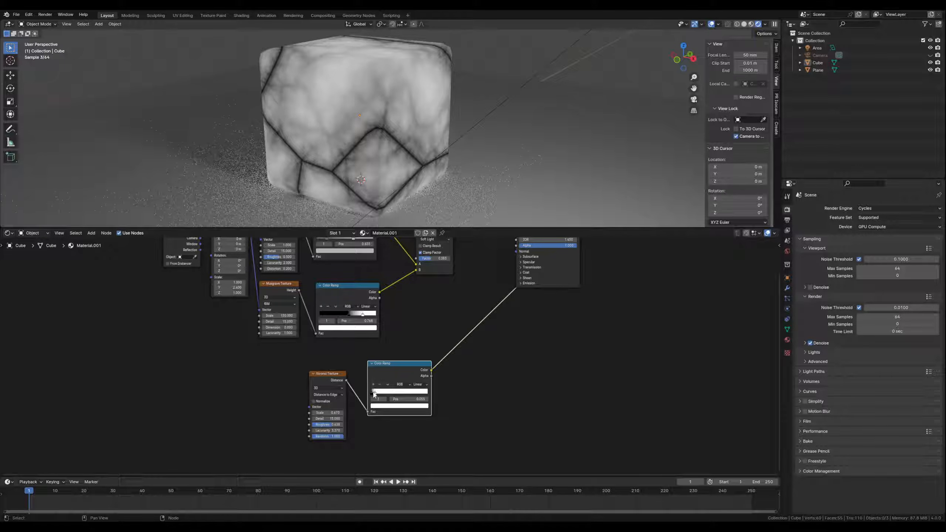
pyautogui.click(374, 392)
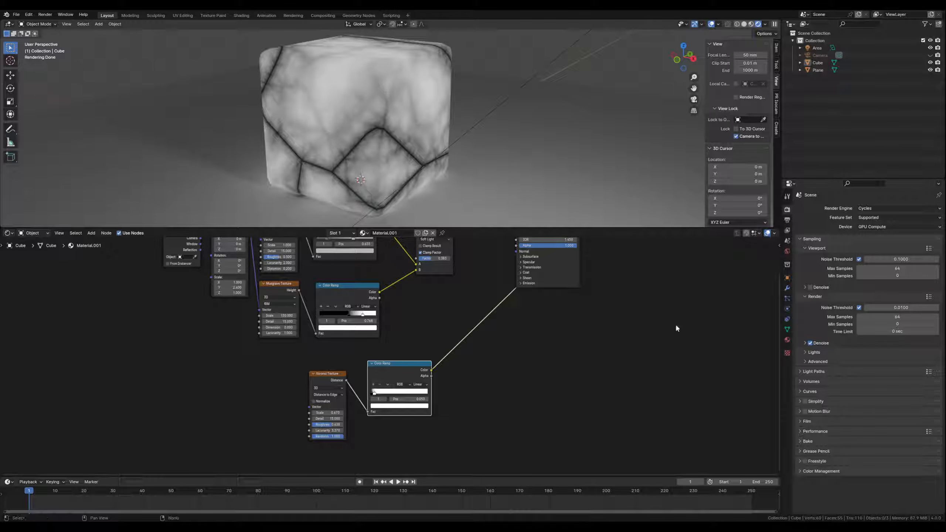
# Add Texture Coordinate and Mapping nodes to the Voronoi Texture and feed the Mapping from Object coordinates
pyautogui.click(328, 375)
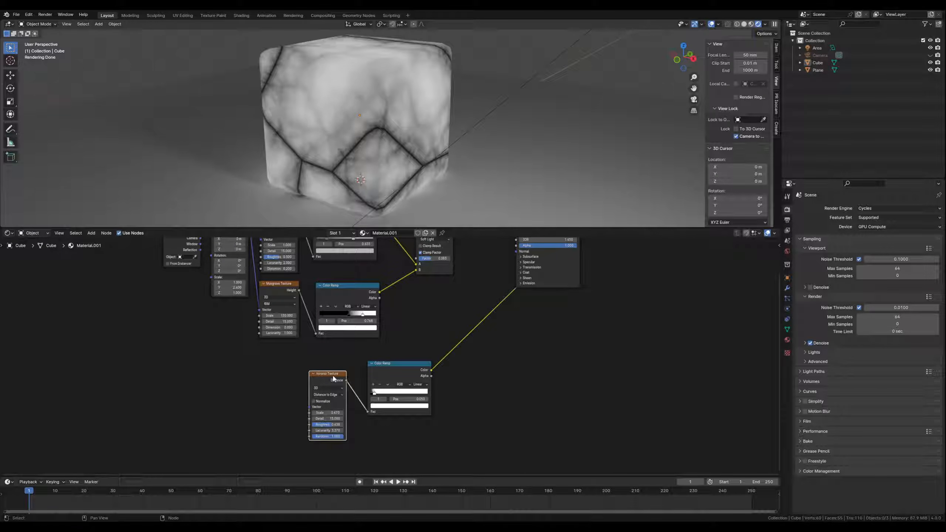
pyautogui.hotkey('ctrl', 't')
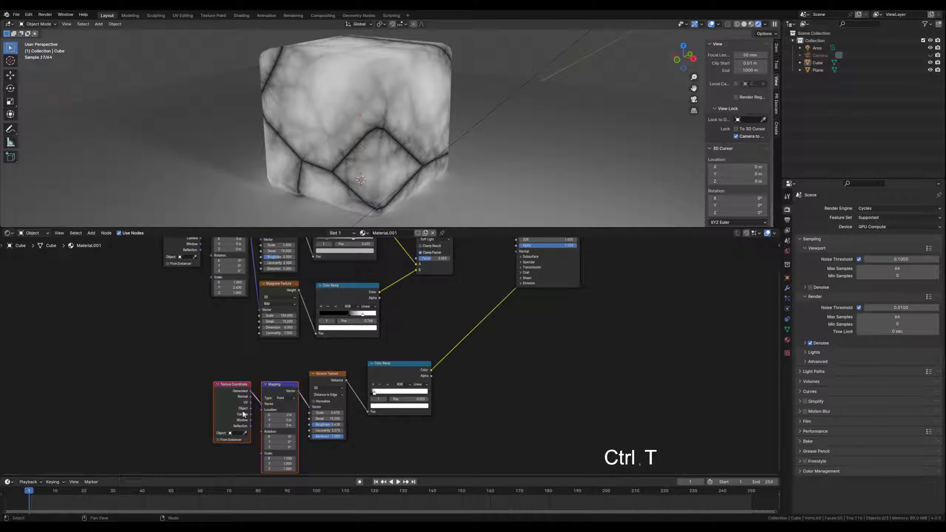
pyautogui.moveTo(251, 408); pyautogui.dragTo(262, 404)
# Move the new Texture Coordinate and Mapping nodes away from the Voronoi Texture to make room between them
pyautogui.moveTo(349, 445); pyautogui.dragTo(341, 373, button='middle')
pyautogui.scroll(3, 299, 399)
pyautogui.moveTo(288, 399); pyautogui.dragTo(289, 403, button='middle')
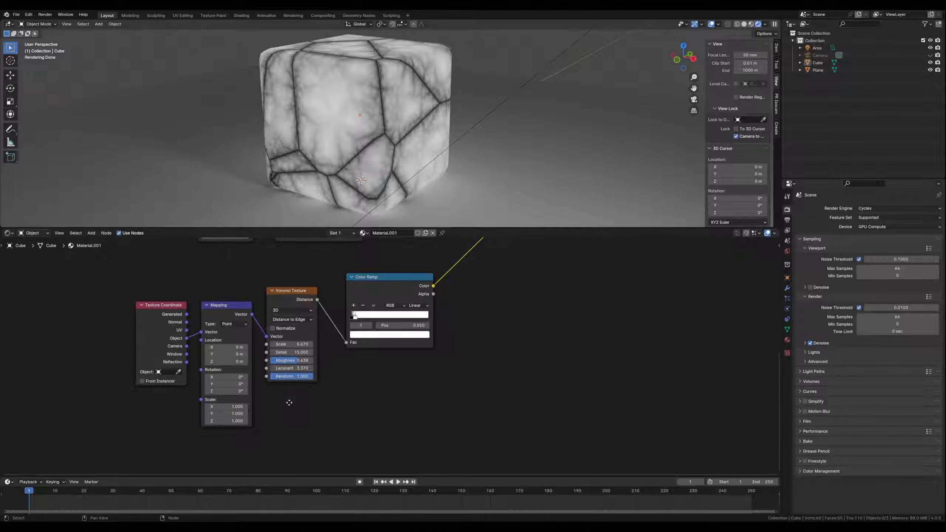
pyautogui.moveTo(158, 286); pyautogui.dragTo(229, 316)
pyautogui.moveTo(231, 307); pyautogui.dragTo(167, 299)
pyautogui.click(207, 398)
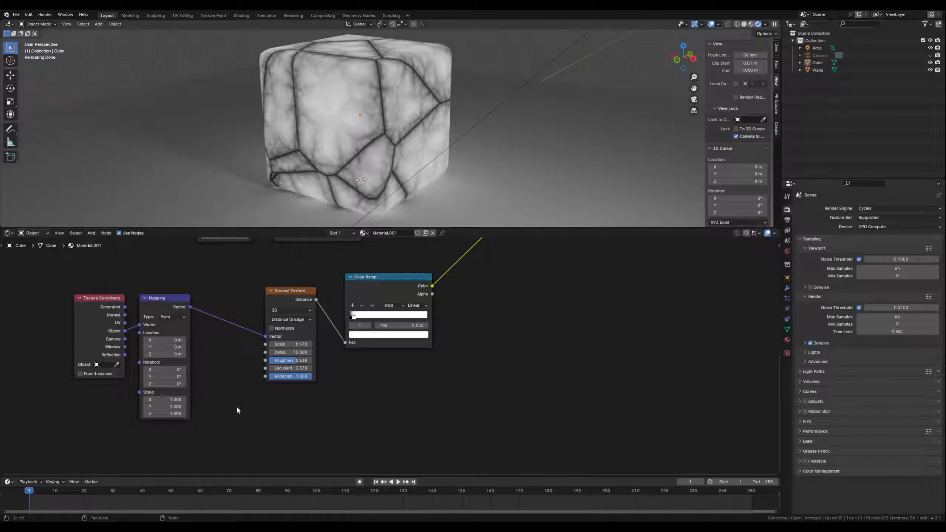
# Insert a Musgrave Texture on the link between the new Mapping node and the Voronoi Texture
pyautogui.hotkey('shift', 'a')
pyautogui.write('musgr')
pyautogui.click(258, 420)
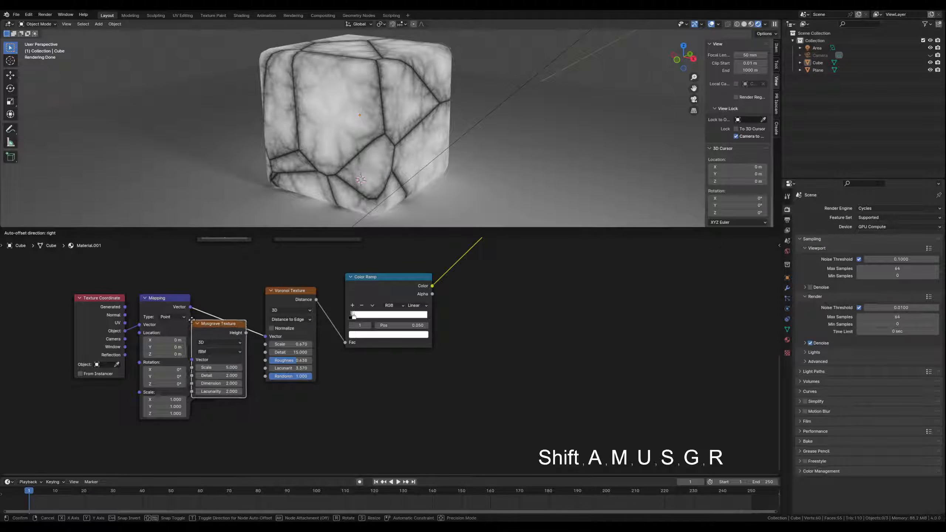
pyautogui.click(195, 322)
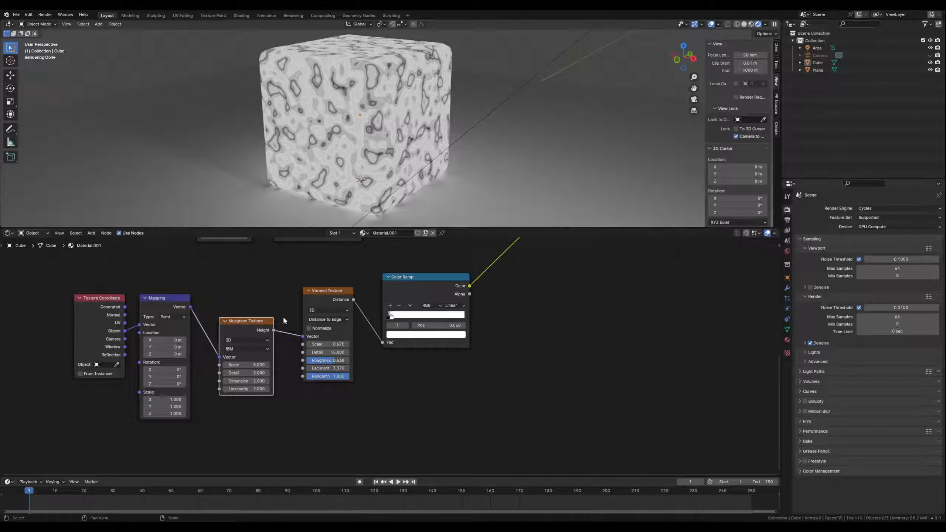
# Set the new Musgrave Texture to Multifractal with Scale 8.9, Detail 15 and Dimension 3.1
pyautogui.click(237, 349)
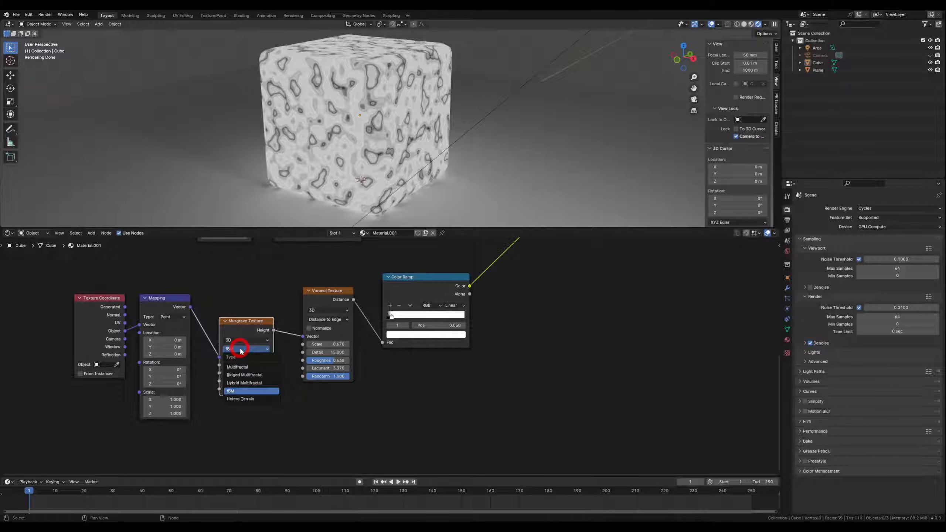
pyautogui.click(238, 367)
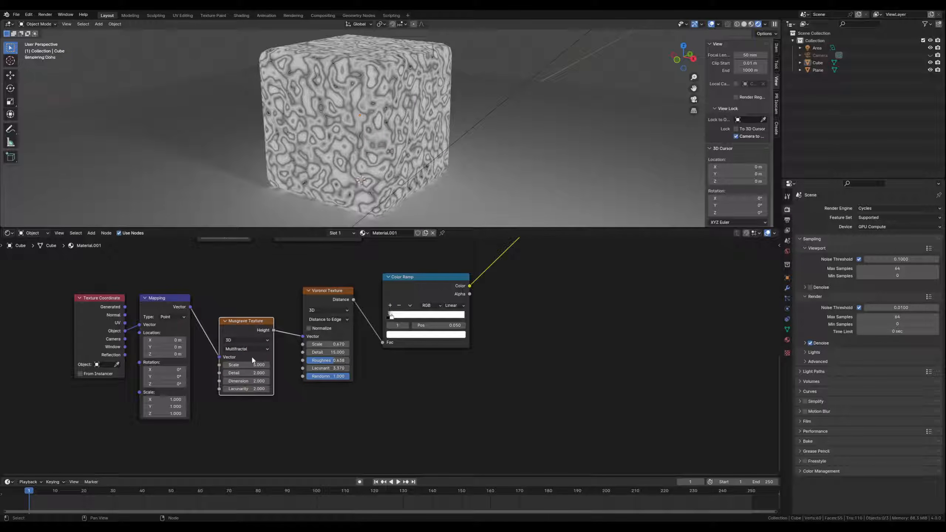
pyautogui.moveTo(244, 365); pyautogui.dragTo(302, 373)
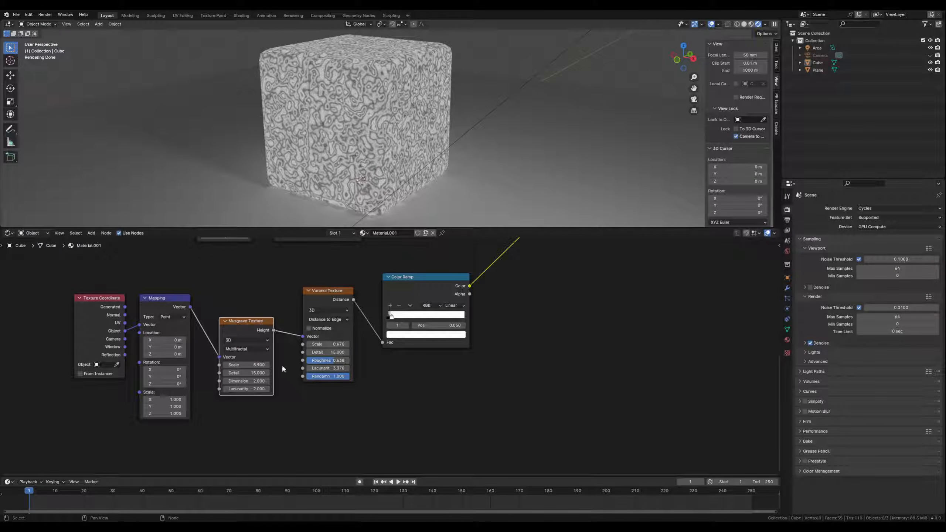
pyautogui.moveTo(234, 381)
pyautogui.mouseDown()
pyautogui.moveTo(297, 381)
pyautogui.moveTo(242, 381)
pyautogui.mouseUp()
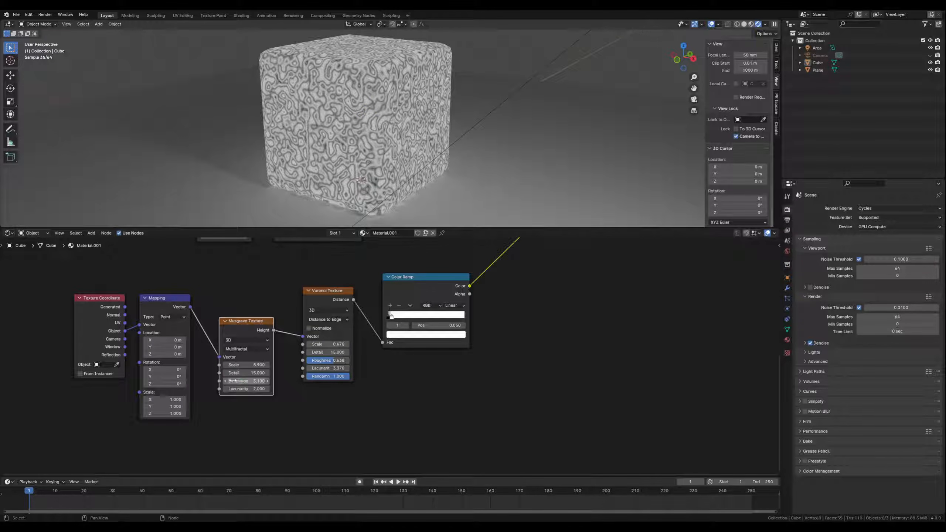
# Move the Principled BSDF and Material Output nodes away from the Soft Light node to free space between them
pyautogui.moveTo(220, 431); pyautogui.dragTo(234, 404, button='middle')
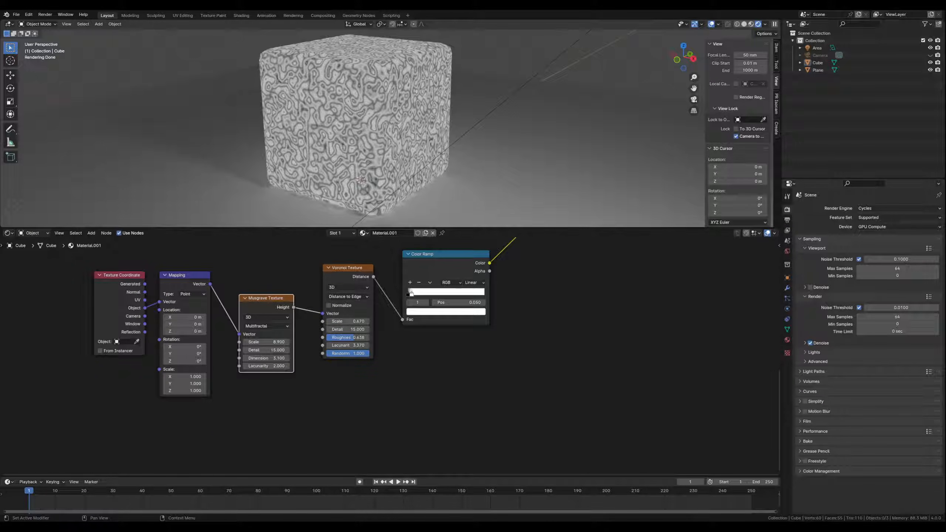
pyautogui.click(535, 395)
pyautogui.moveTo(544, 342); pyautogui.dragTo(379, 417, button='middle')
pyautogui.scroll(-2, 378, 417)
pyautogui.moveTo(410, 329); pyautogui.dragTo(369, 439, button='middle')
pyautogui.moveTo(375, 260); pyautogui.dragTo(545, 316)
pyautogui.press('g')
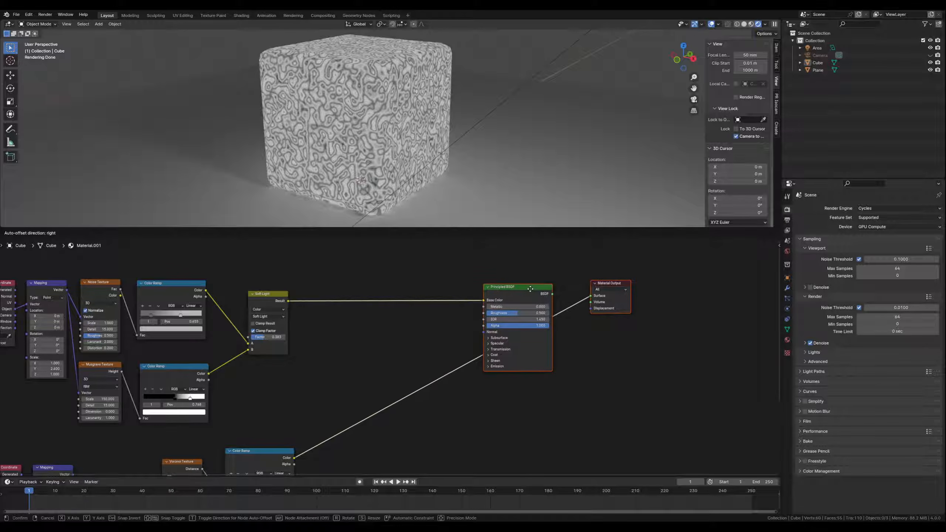
pyautogui.click(528, 287)
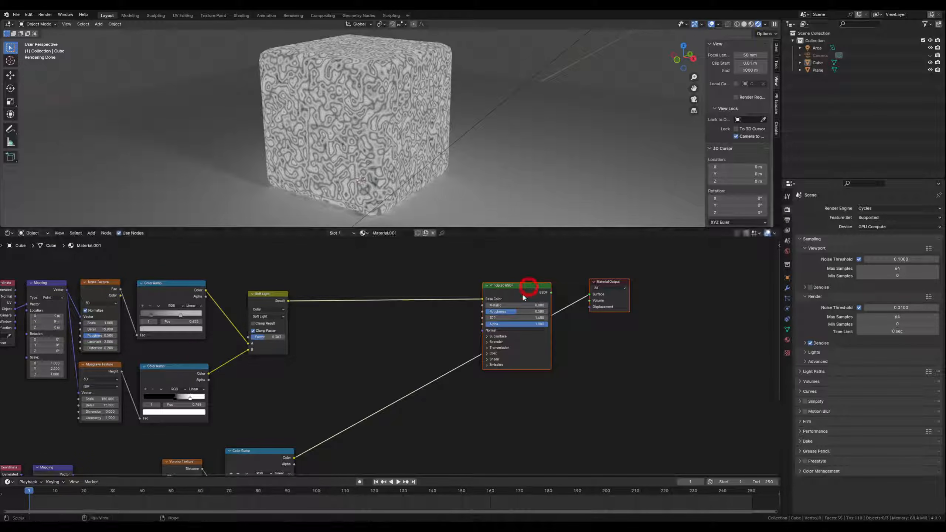
# Add a Mix Color node and insert it on the link between the Soft Light node and the Principled BSDF
pyautogui.moveTo(417, 428); pyautogui.dragTo(409, 368, button='middle')
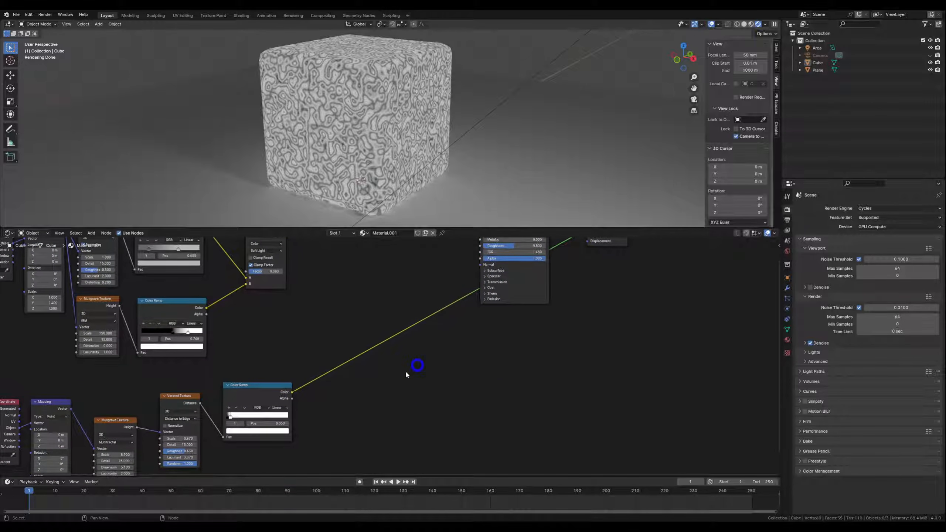
pyautogui.press('shift')
pyautogui.hotkey('shift', 'a')
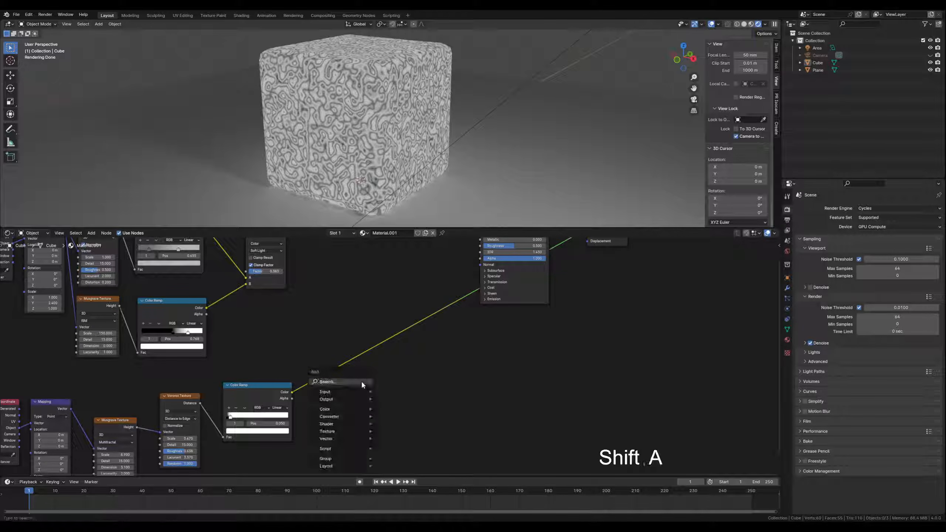
pyautogui.write('mix')
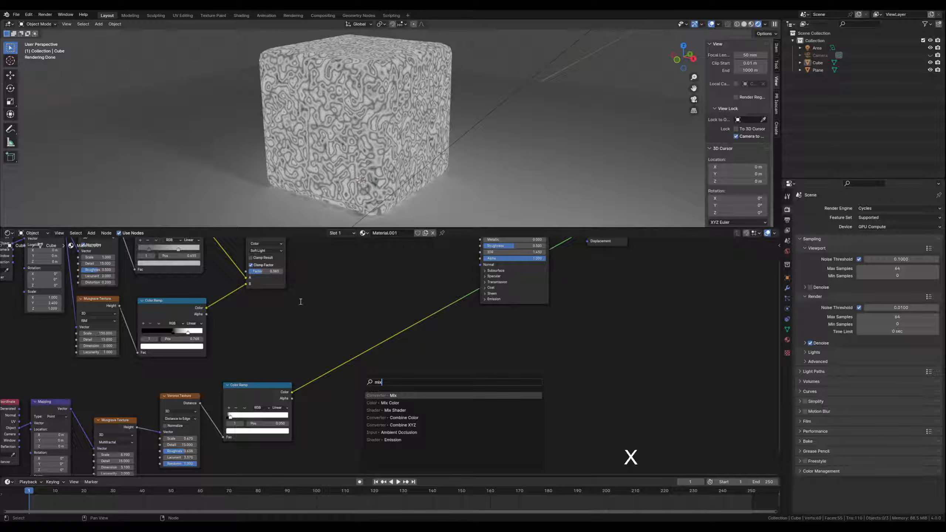
pyautogui.click(397, 403)
pyautogui.click(342, 267)
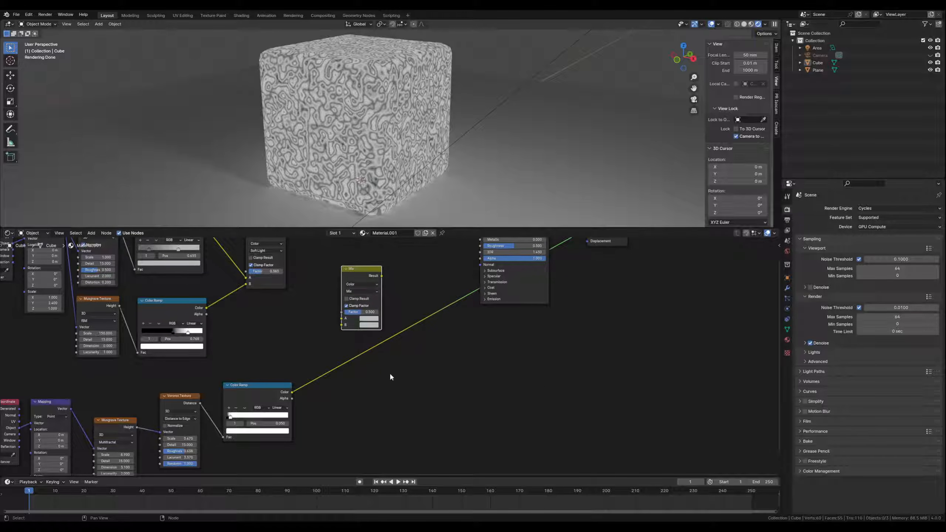
pyautogui.moveTo(389, 375); pyautogui.dragTo(408, 414, button='middle')
pyautogui.moveTo(242, 394); pyautogui.dragTo(299, 364, button='middle')
pyautogui.moveTo(399, 319); pyautogui.dragTo(319, 362, button='middle')
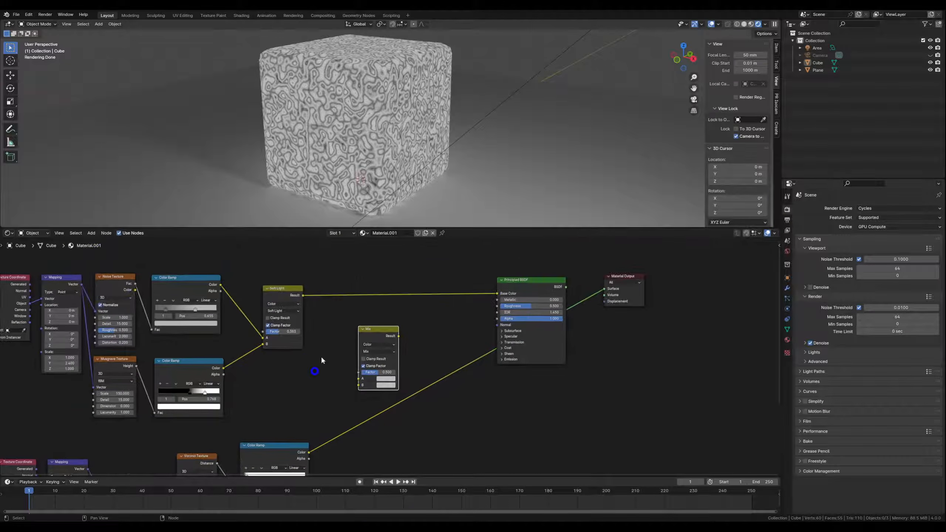
pyautogui.moveTo(377, 328); pyautogui.dragTo(379, 298)
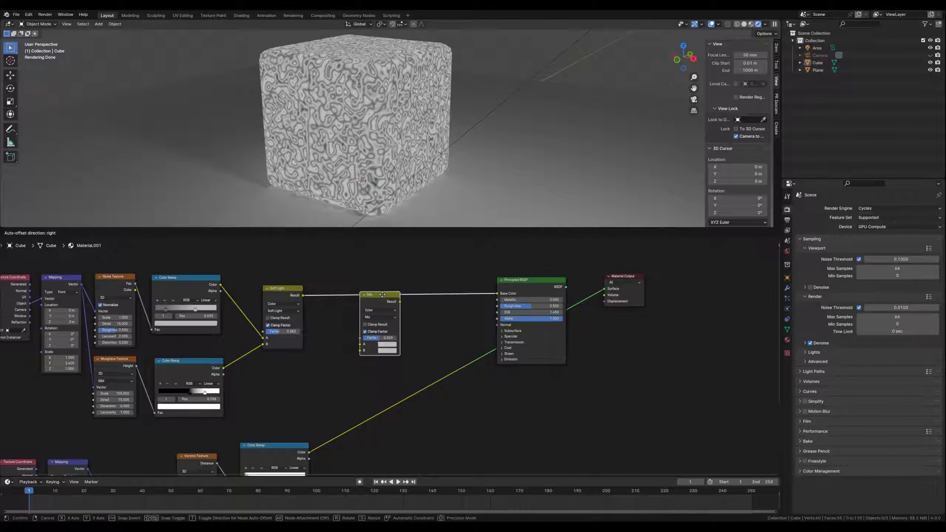
# Blend the Voronoi Color Ramp into the Mix node's B input at a reduced factor, with the Principled BSDF feeding the Material Output
pyautogui.moveTo(345, 382); pyautogui.dragTo(343, 374, button='middle')
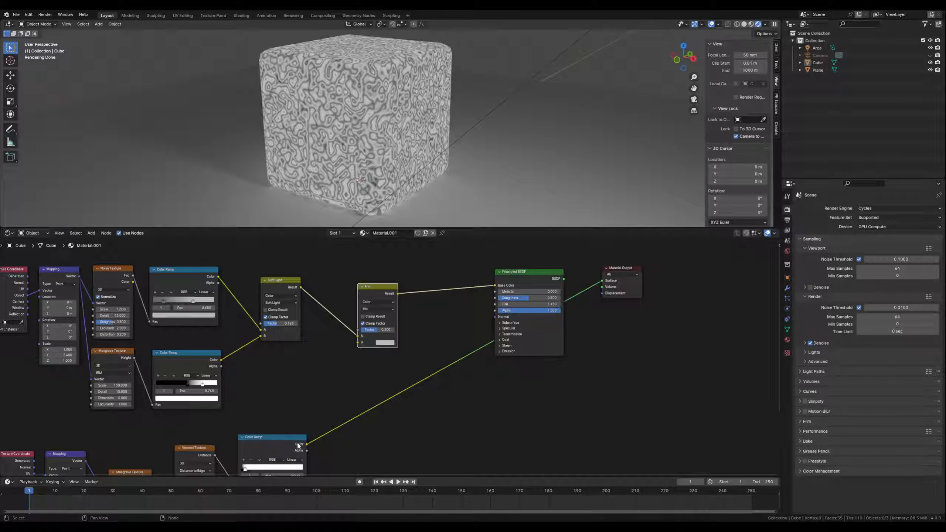
pyautogui.moveTo(306, 444); pyautogui.dragTo(356, 344)
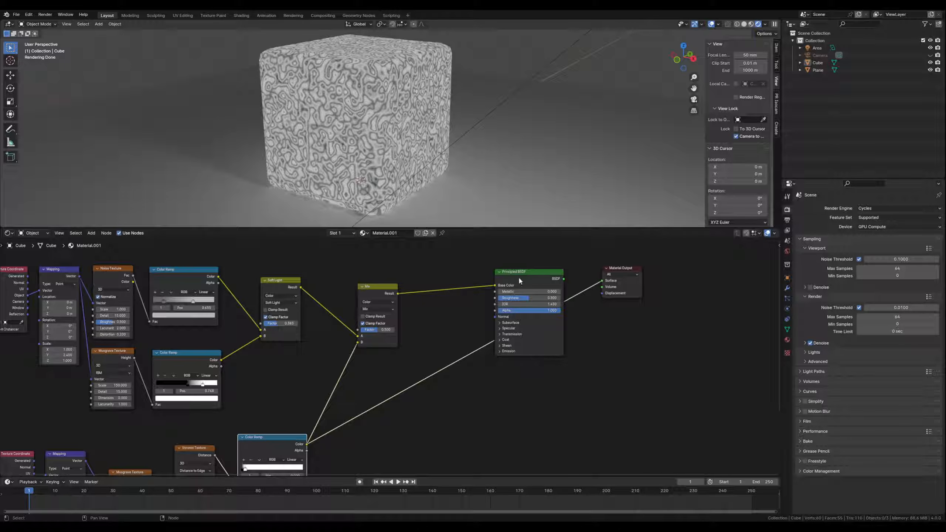
pyautogui.keyDown('ctrl'); pyautogui.keyDown('shift'); pyautogui.click(532, 271); pyautogui.keyUp('shift'); pyautogui.keyUp('ctrl')
pyautogui.moveTo(373, 406); pyautogui.dragTo(385, 388, button='middle')
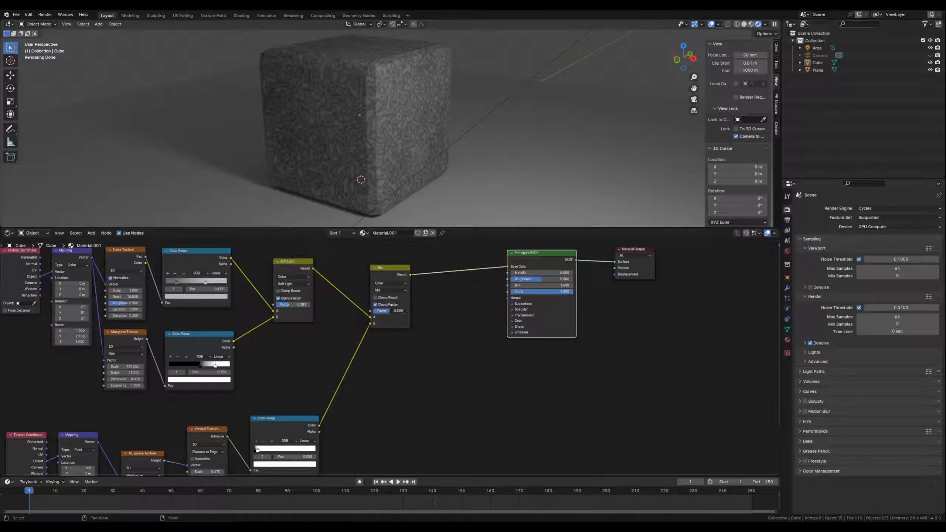
pyautogui.moveTo(389, 310); pyautogui.dragTo(383, 310)
# Add a second Voronoi Texture below the first one and set its feature output to Distance to Edge
pyautogui.moveTo(388, 441); pyautogui.dragTo(431, 327, button='middle')
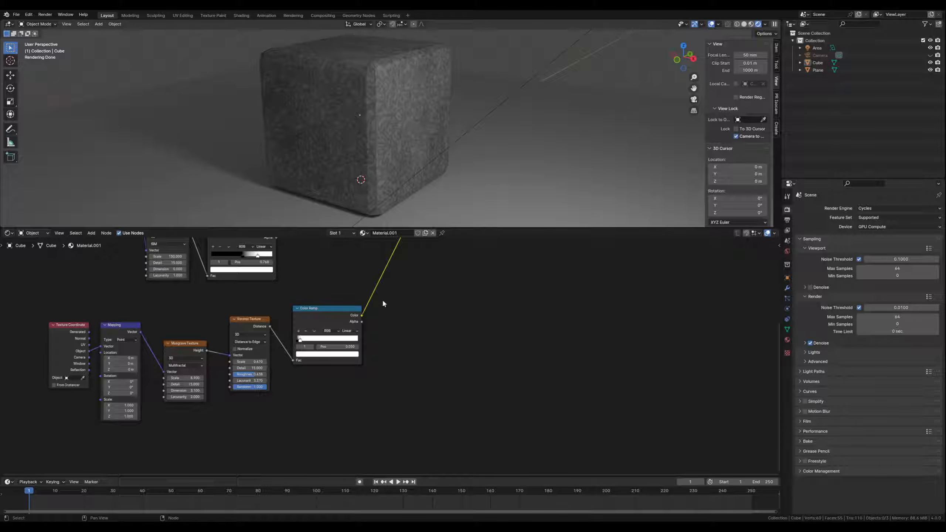
pyautogui.moveTo(70, 304); pyautogui.dragTo(350, 398)
pyautogui.moveTo(218, 438); pyautogui.dragTo(217, 427, button='middle')
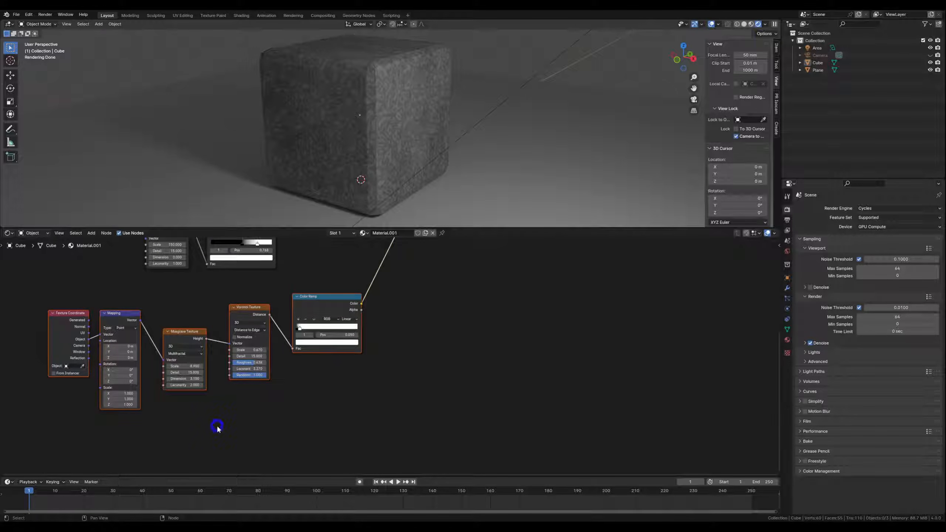
pyautogui.moveTo(292, 411); pyautogui.dragTo(287, 396, button='middle')
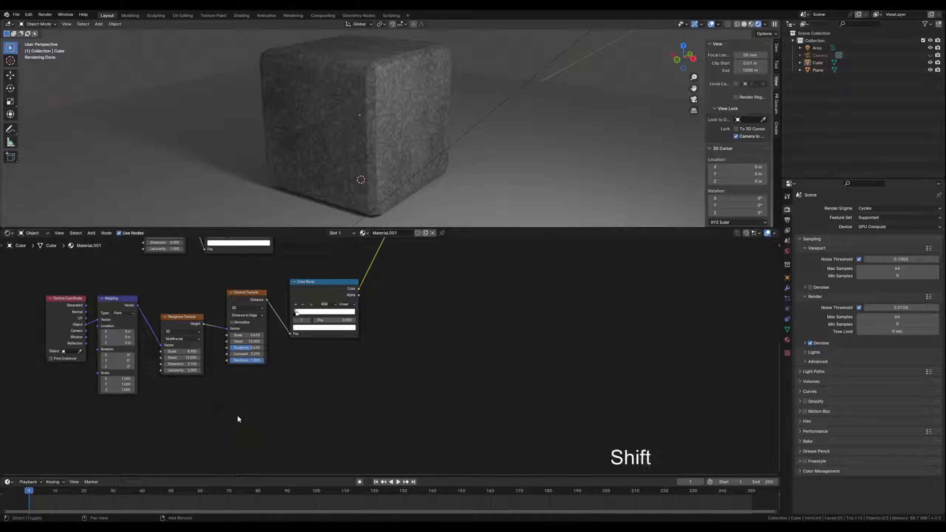
pyautogui.hotkey('shift', 'a')
pyautogui.write('vor')
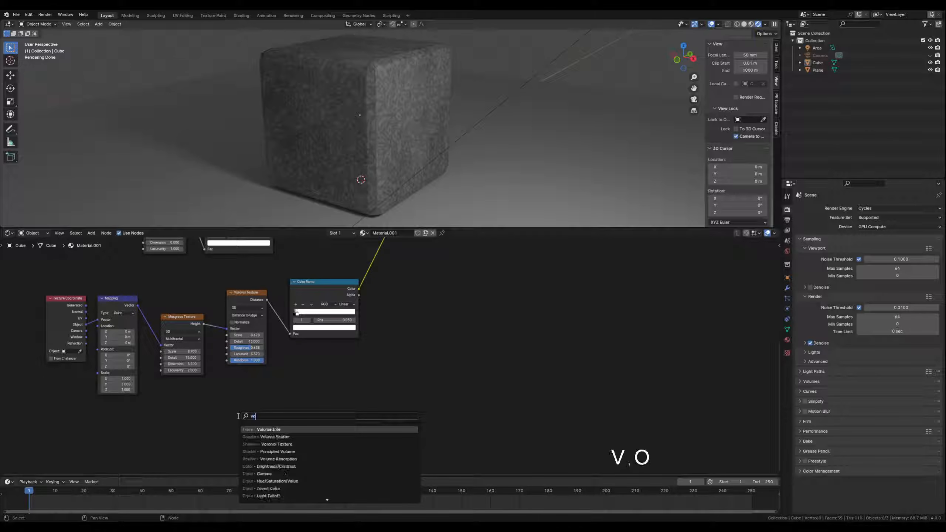
pyautogui.click(271, 427)
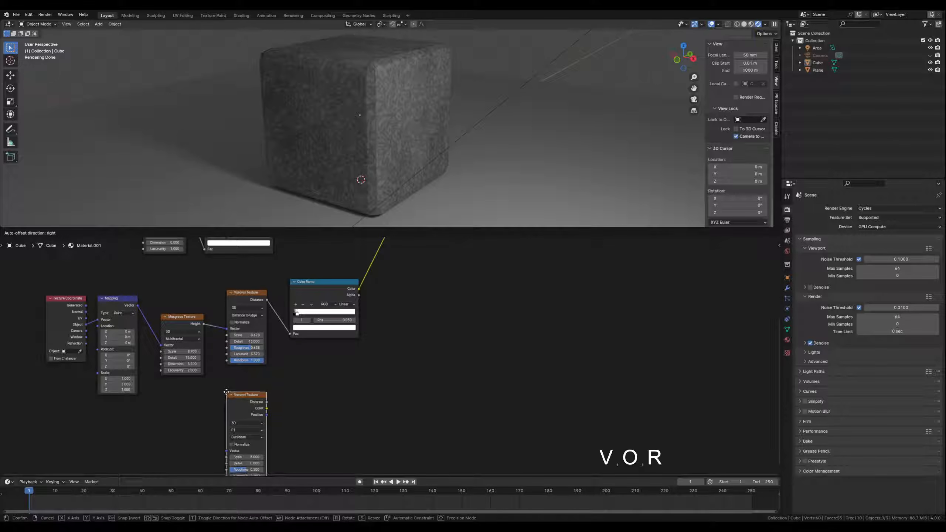
pyautogui.click(226, 388)
pyautogui.click(244, 430)
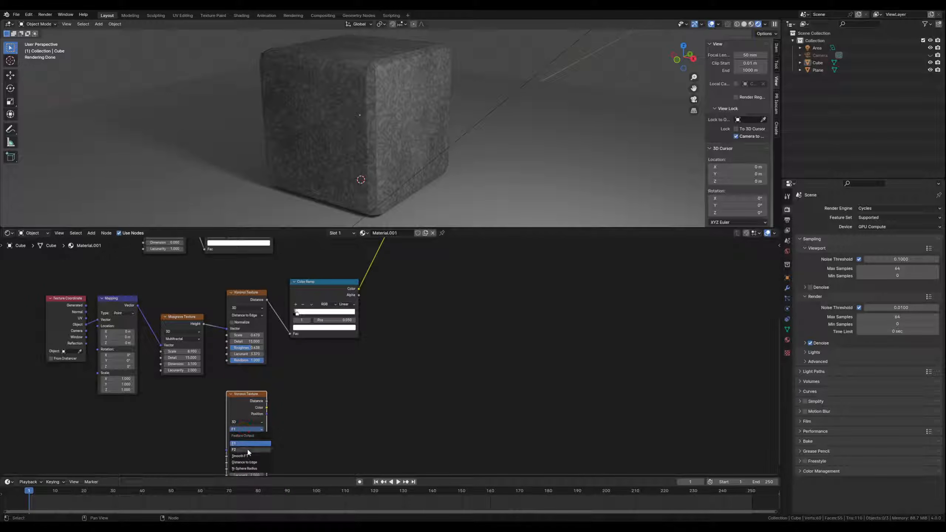
pyautogui.click(244, 461)
pyautogui.moveTo(295, 427); pyautogui.dragTo(295, 421, button='middle')
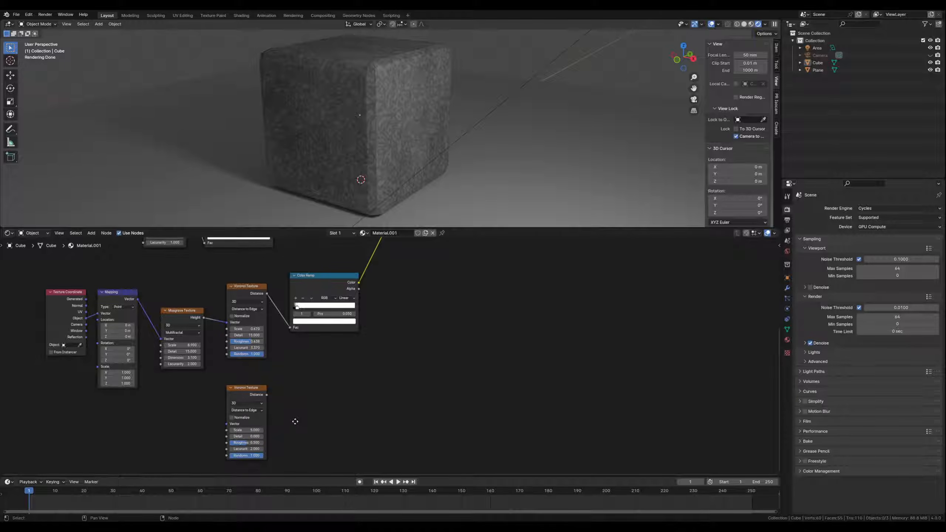
# Set the second Voronoi Texture's Scale to 2 and preview its output on the cube
pyautogui.click(250, 430)
pyautogui.write('2')
pyautogui.press('Return')
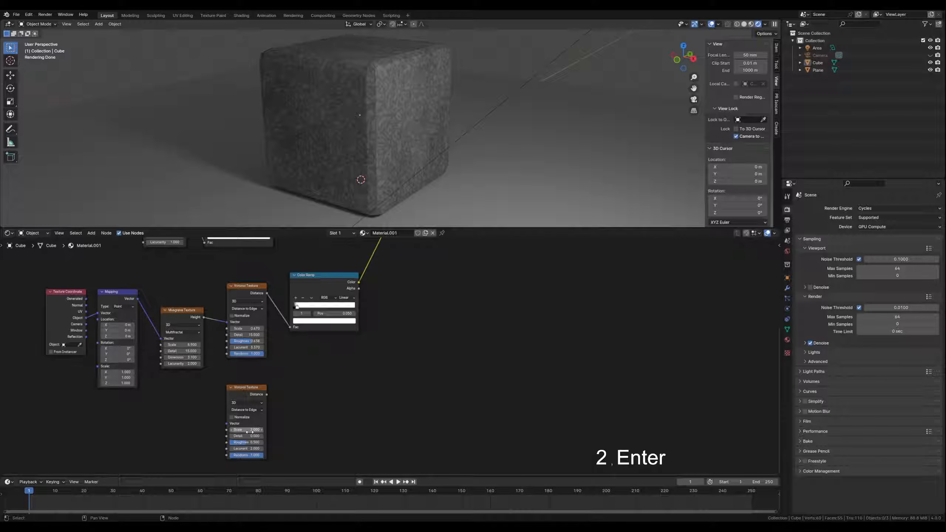
pyautogui.moveTo(248, 391); pyautogui.dragTo(249, 390)
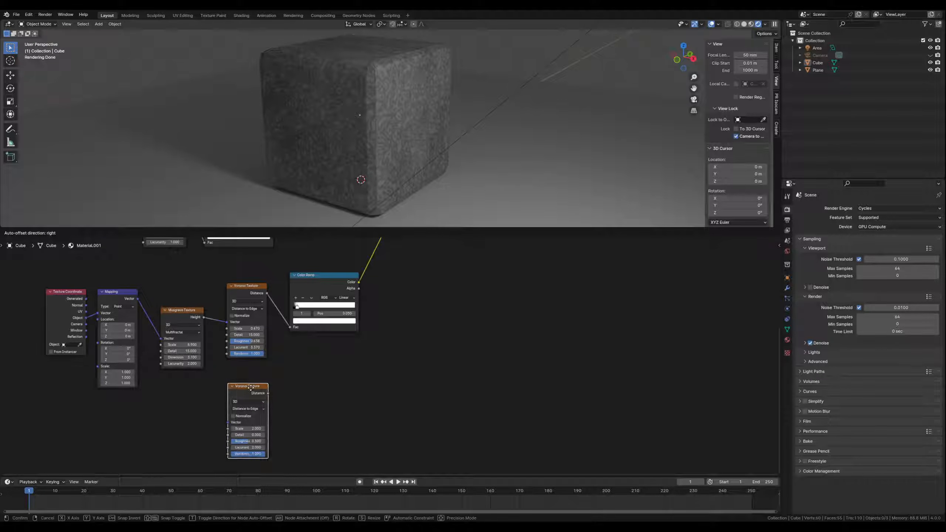
pyautogui.click(323, 277)
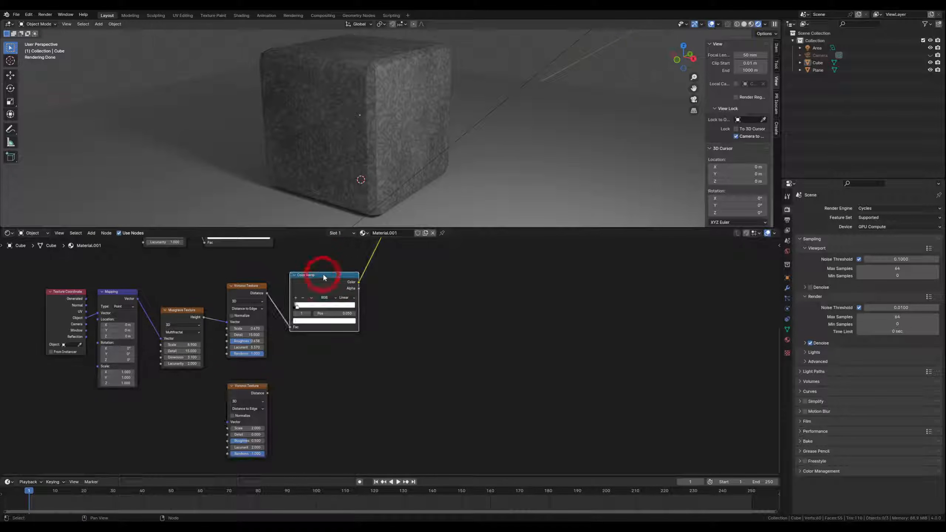
pyautogui.click(319, 398)
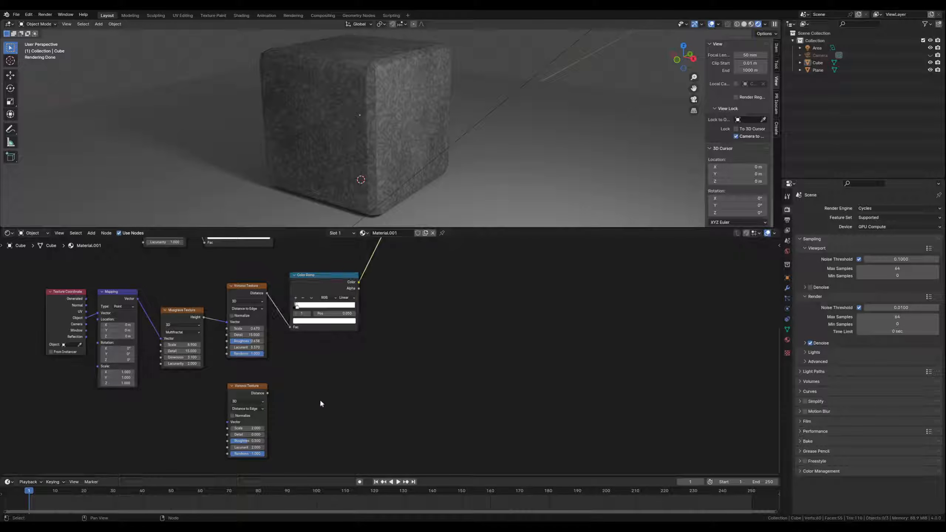
pyautogui.keyDown('ctrl'); pyautogui.keyDown('shift'); pyautogui.click(263, 395); pyautogui.keyUp('shift'); pyautogui.keyUp('ctrl')
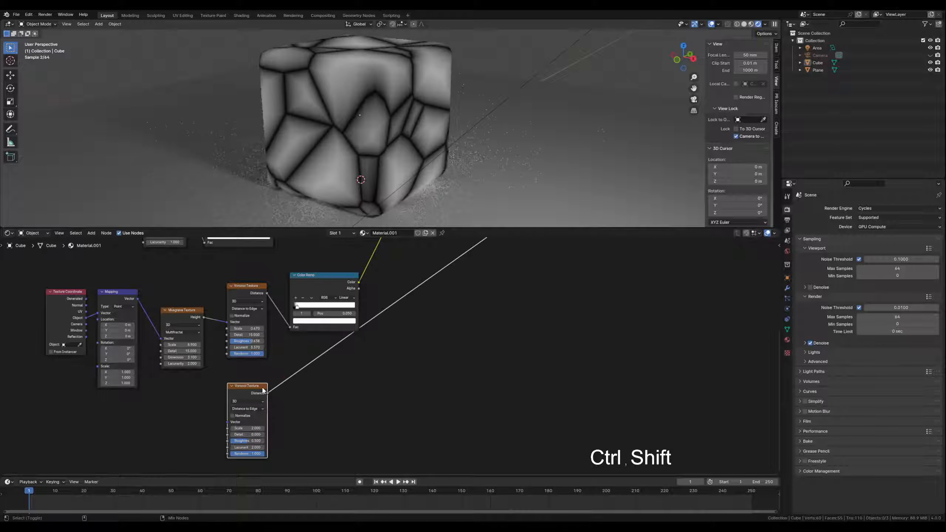
# Set the second Voronoi Texture's Detail to 1.5, Roughness to about 0.67 and Lacunarity to 4.7
pyautogui.moveTo(298, 402); pyautogui.dragTo(302, 406, button='middle')
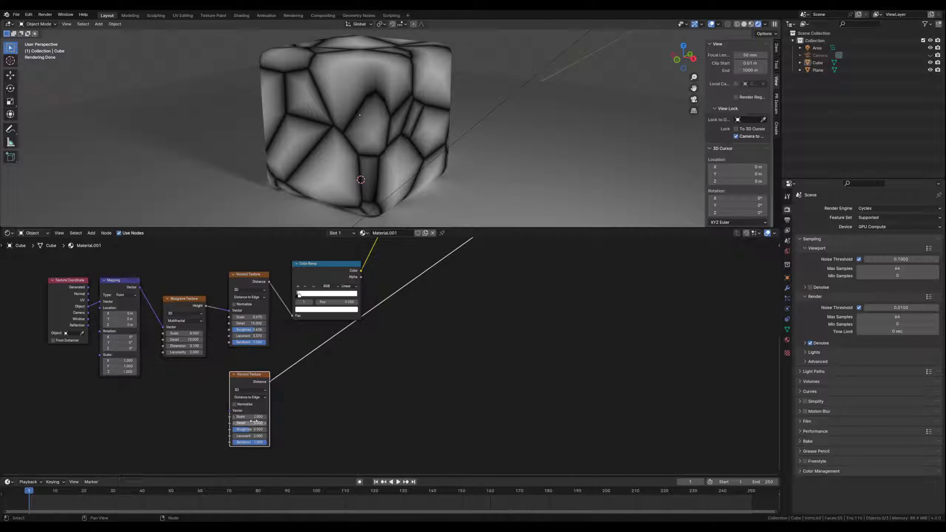
pyautogui.moveTo(252, 422)
pyautogui.mouseDown()
pyautogui.moveTo(223, 422)
pyautogui.moveTo(258, 421)
pyautogui.moveTo(246, 421)
pyautogui.mouseUp()
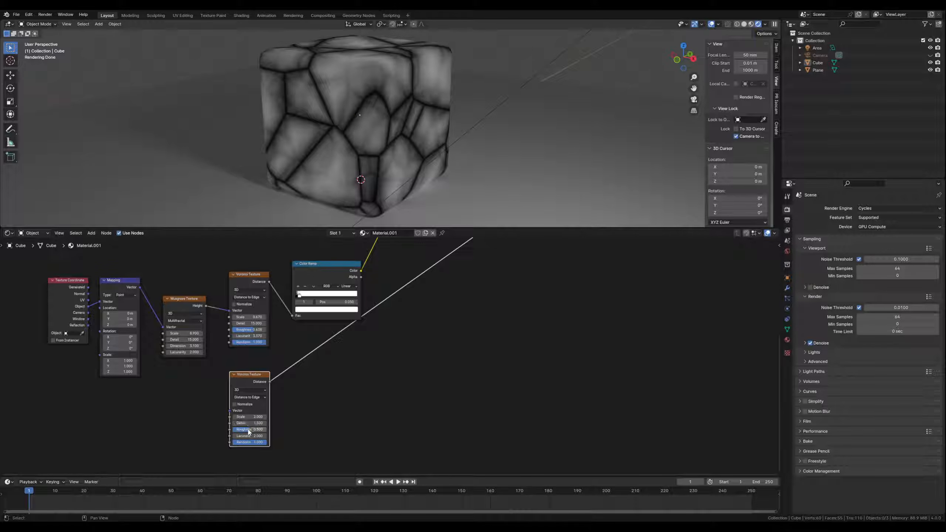
pyautogui.moveTo(248, 431); pyautogui.dragTo(256, 432)
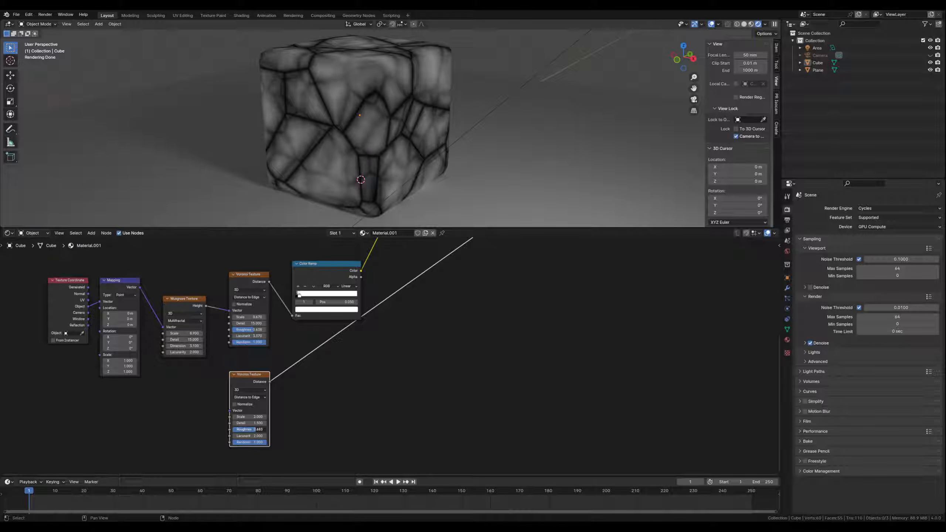
pyautogui.moveTo(256, 436); pyautogui.dragTo(293, 436)
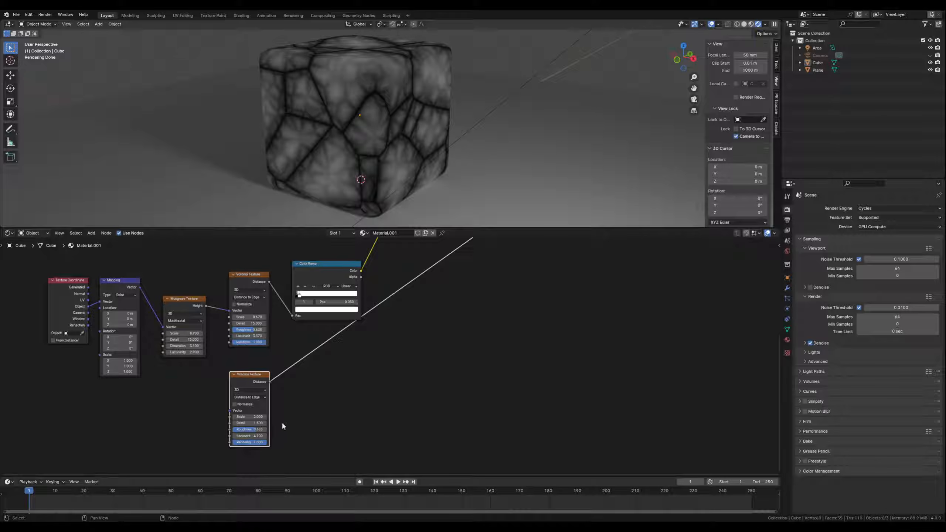
# Add a Noise Texture beside the second Voronoi Texture and connect its Fac output to the Voronoi's Vector input
pyautogui.click(157, 411)
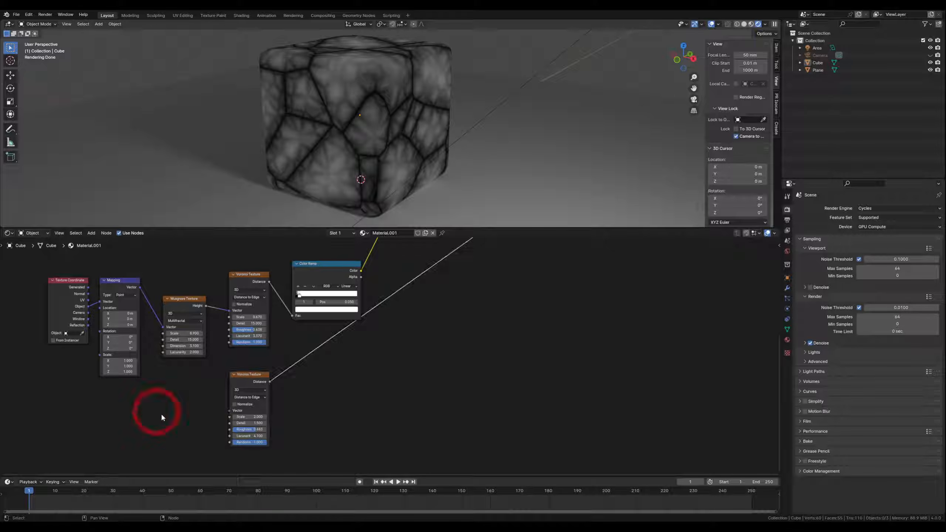
pyautogui.hotkey('shift', 'a')
pyautogui.write('noi')
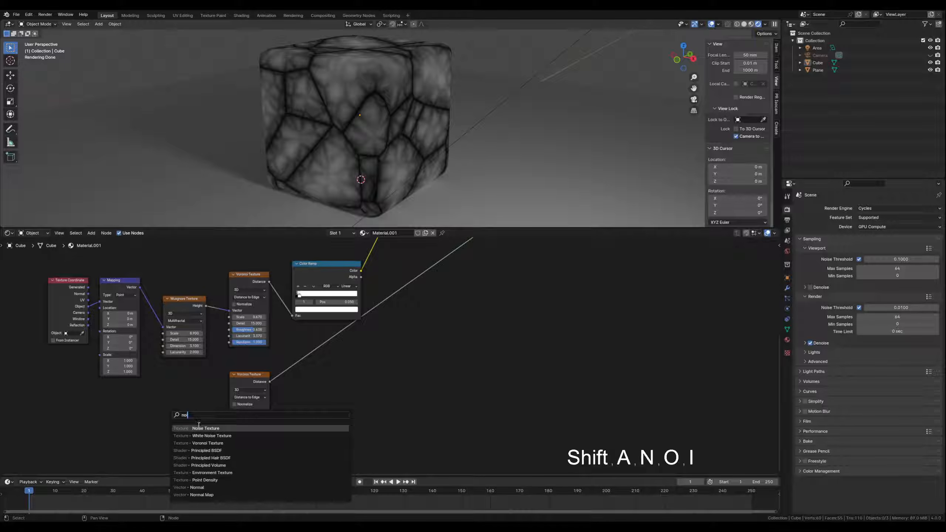
pyautogui.click(195, 428)
pyautogui.click(164, 386)
pyautogui.moveTo(203, 398); pyautogui.dragTo(229, 411)
pyautogui.moveTo(183, 389); pyautogui.dragTo(195, 386)
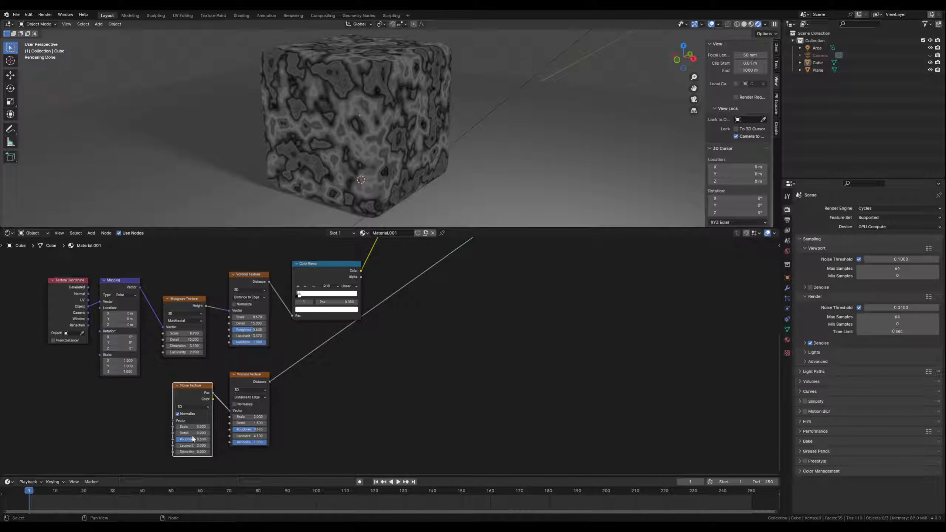
# Set the second Voronoi's Noise Texture to Detail 15, Roughness about 0.567 and Lacunarity 2.6
pyautogui.moveTo(191, 434); pyautogui.dragTo(209, 435)
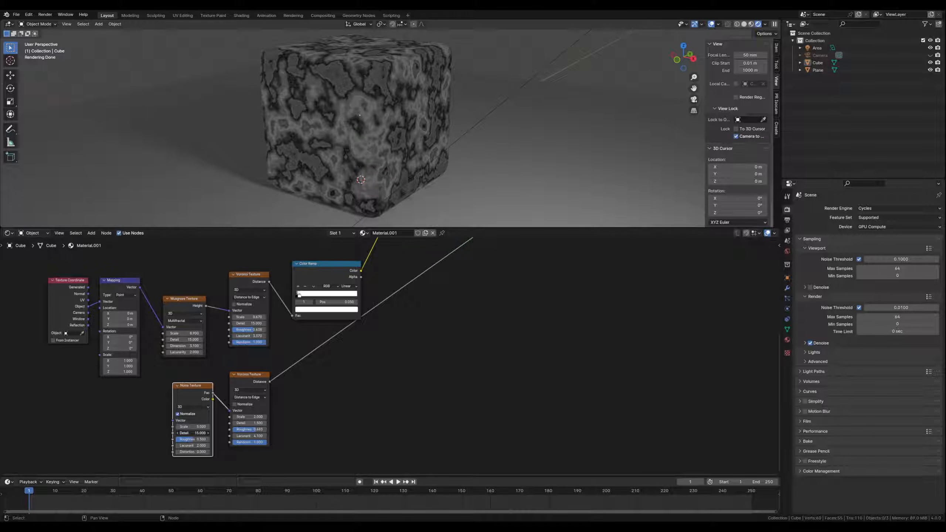
pyautogui.moveTo(192, 439); pyautogui.dragTo(195, 445)
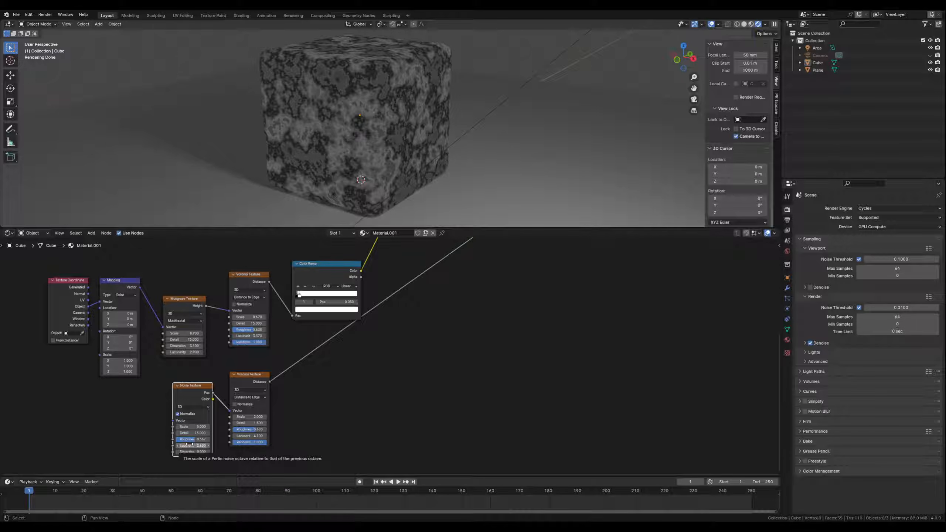
pyautogui.moveTo(196, 385); pyautogui.dragTo(197, 383)
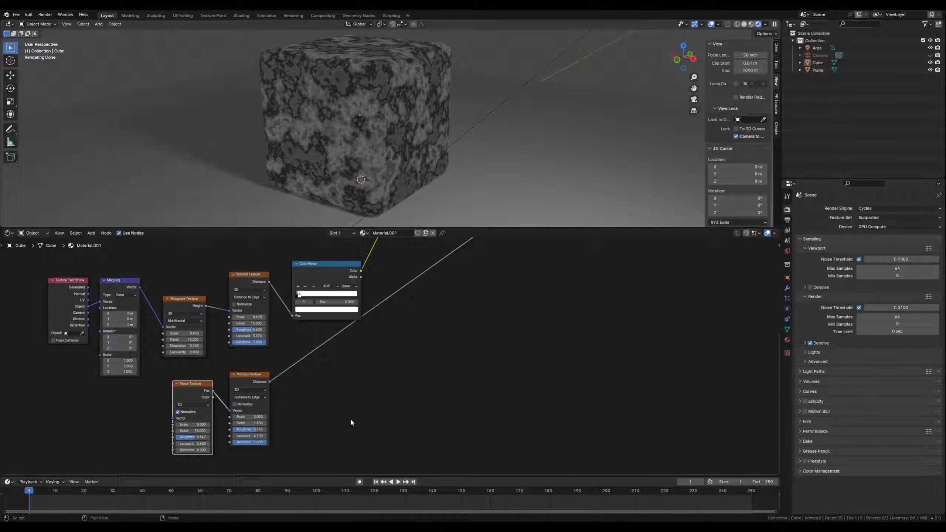
# Add a Color Ramp after the second Voronoi Texture, on the link carrying its Distance output
pyautogui.moveTo(346, 416); pyautogui.dragTo(340, 416, button='middle')
pyautogui.hotkey('shift', 'a')
pyautogui.write('ram')
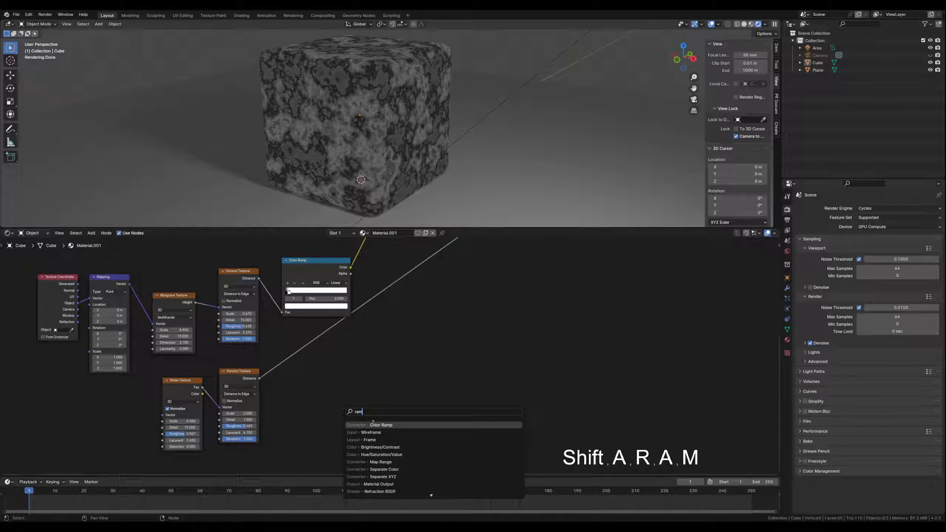
pyautogui.click(368, 424)
pyautogui.click(346, 427)
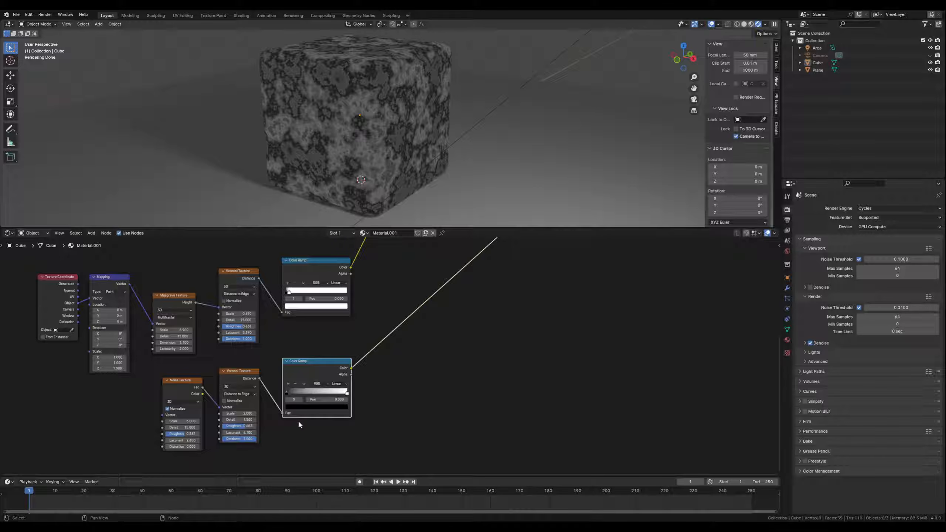
# Tighten the second Voronoi's Color Ramp by moving its white stop to about 0.095, keeping the black stop at 0
pyautogui.moveTo(299, 430); pyautogui.dragTo(302, 436, button='middle')
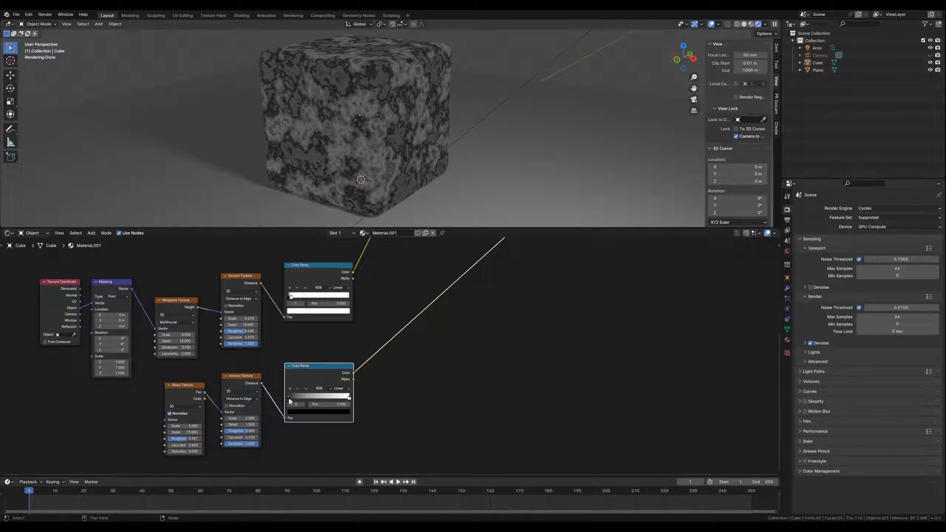
pyautogui.moveTo(289, 398); pyautogui.dragTo(283, 397)
pyautogui.moveTo(349, 400); pyautogui.dragTo(293, 402)
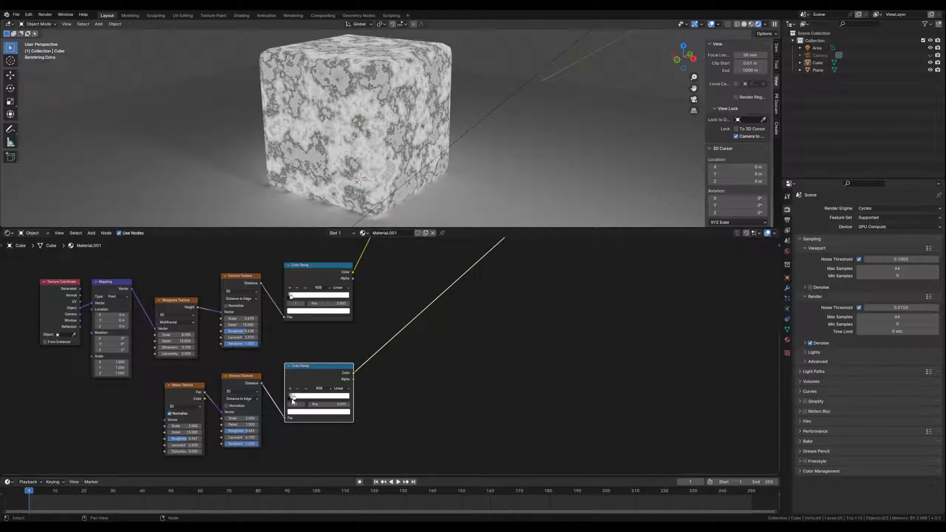
pyautogui.moveTo(402, 393)
pyautogui.mouseDown(button='middle')
pyautogui.moveTo(376, 407)
pyautogui.moveTo(397, 404)
pyautogui.mouseUp(button='middle')
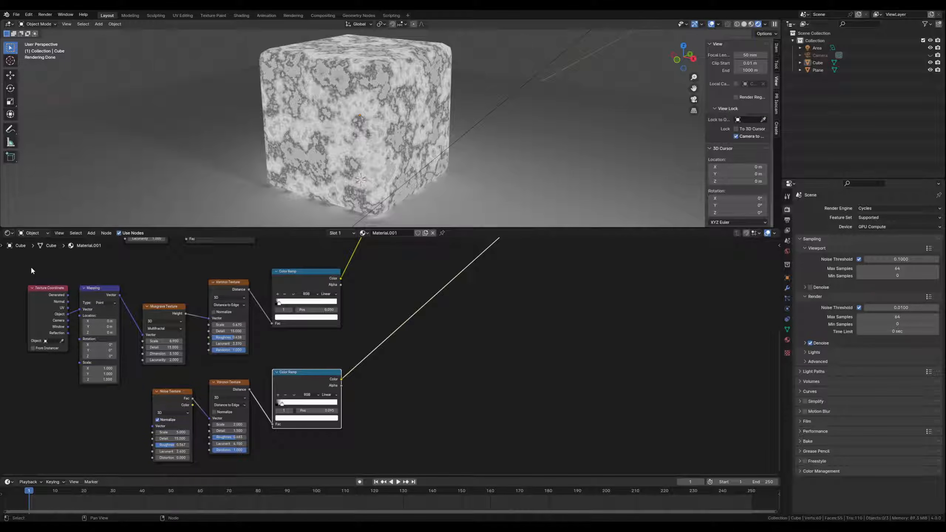
pyautogui.moveTo(27, 269); pyautogui.dragTo(314, 329)
pyautogui.moveTo(154, 377); pyautogui.dragTo(351, 426)
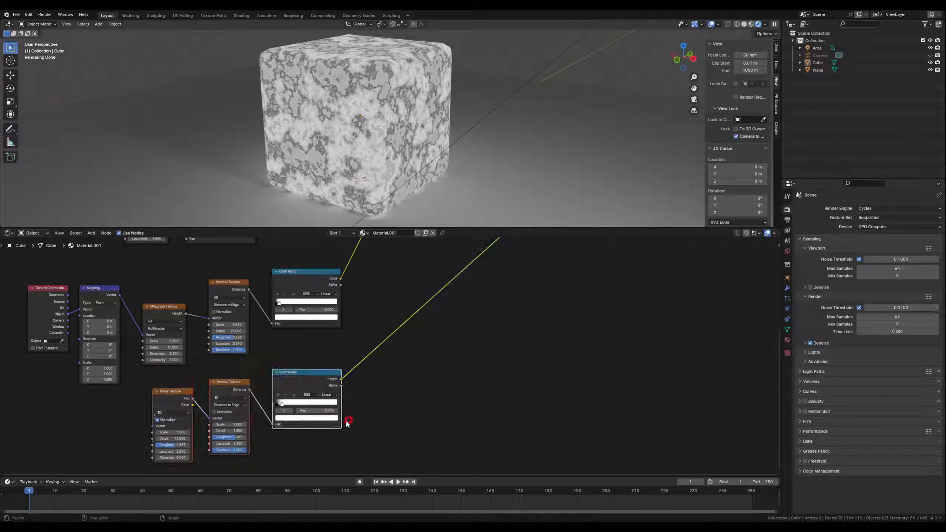
pyautogui.click(378, 419)
# Add a Mix Color node after the first crack Color Ramp, feed the second crack ramp's Color into B, and preview the mix
pyautogui.moveTo(385, 395); pyautogui.dragTo(348, 399, button='middle')
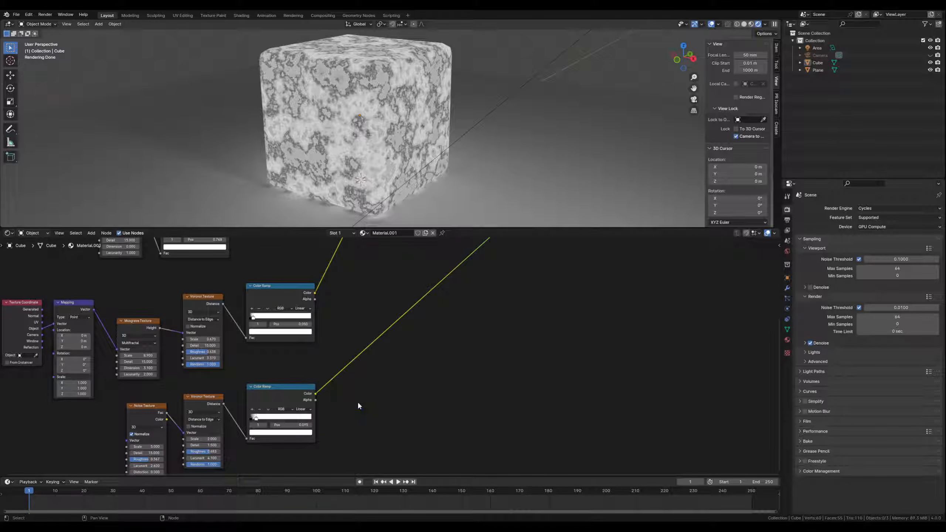
pyautogui.hotkey('shift', 'a')
pyautogui.write('mix')
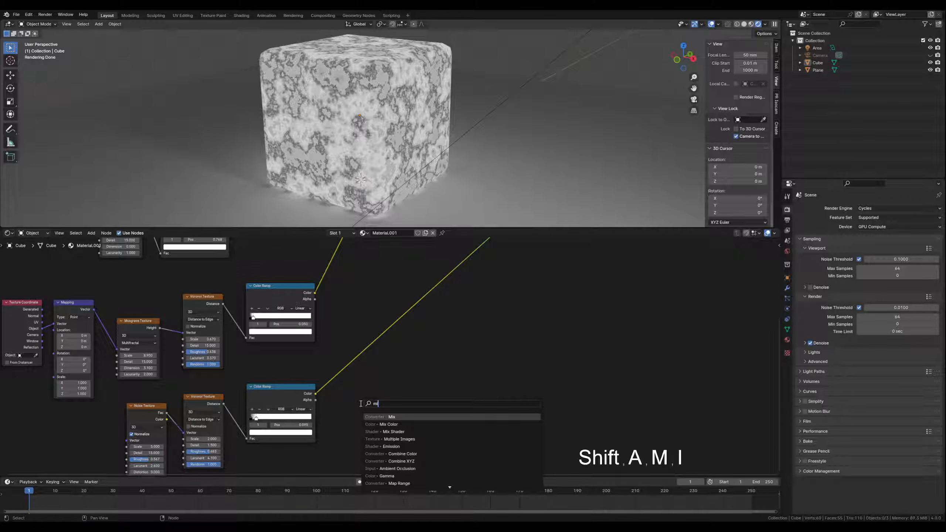
pyautogui.click(391, 416)
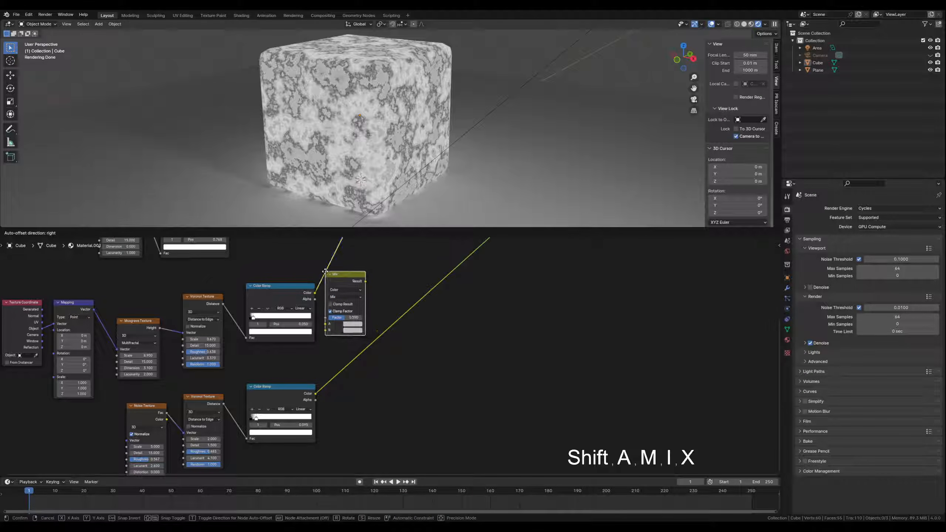
pyautogui.click(326, 273)
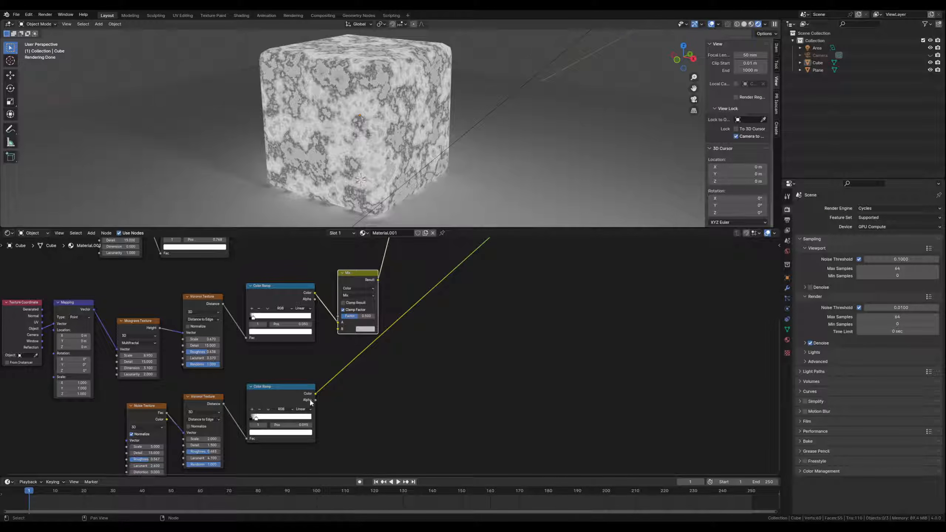
pyautogui.moveTo(333, 338); pyautogui.dragTo(338, 329)
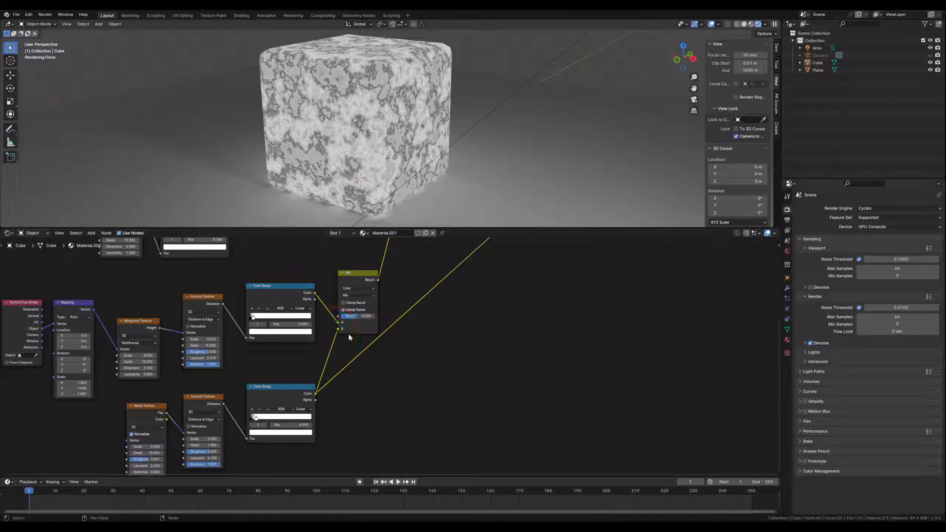
pyautogui.keyDown('ctrl'); pyautogui.keyDown('shift'); pyautogui.click(367, 271); pyautogui.keyUp('shift'); pyautogui.keyUp('ctrl')
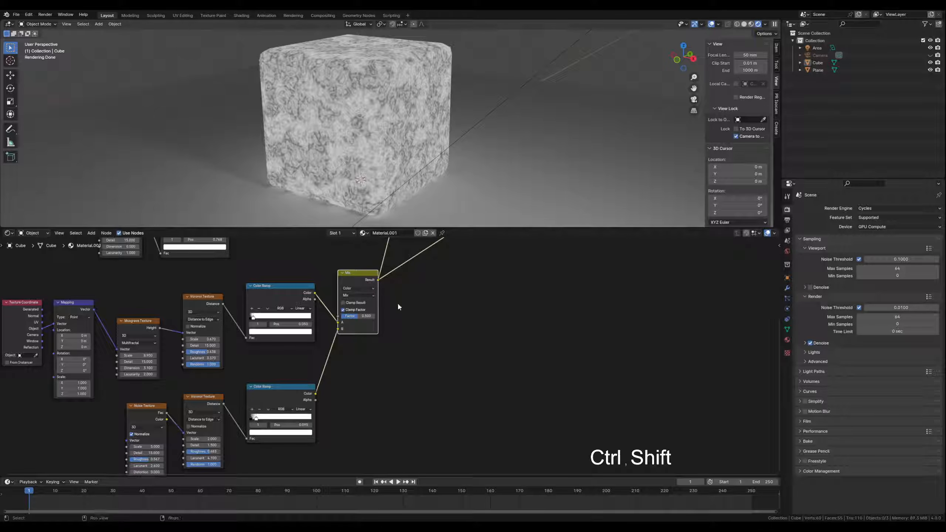
# Return the material output to the Principled BSDF and place the Material Output node slightly farther from it
pyautogui.moveTo(422, 320); pyautogui.dragTo(501, 443, button='middle')
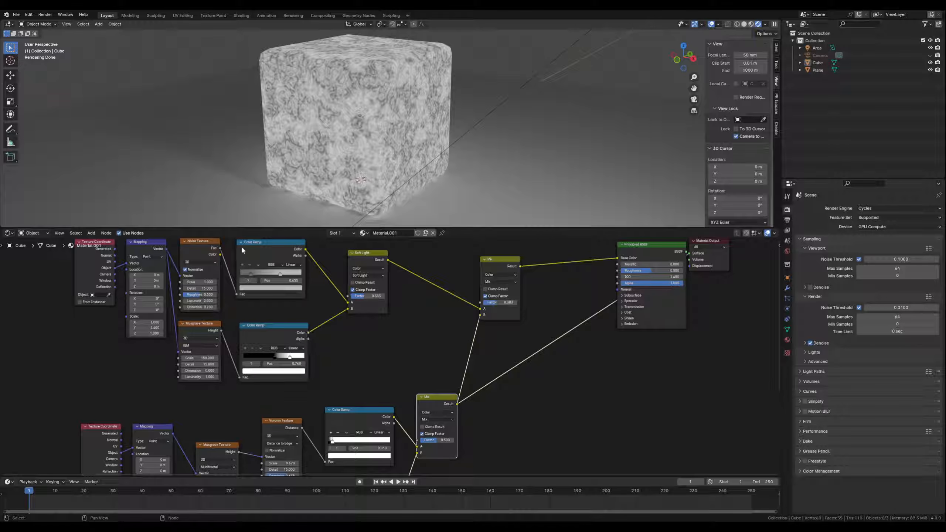
pyautogui.moveTo(510, 436); pyautogui.dragTo(438, 334, button='middle')
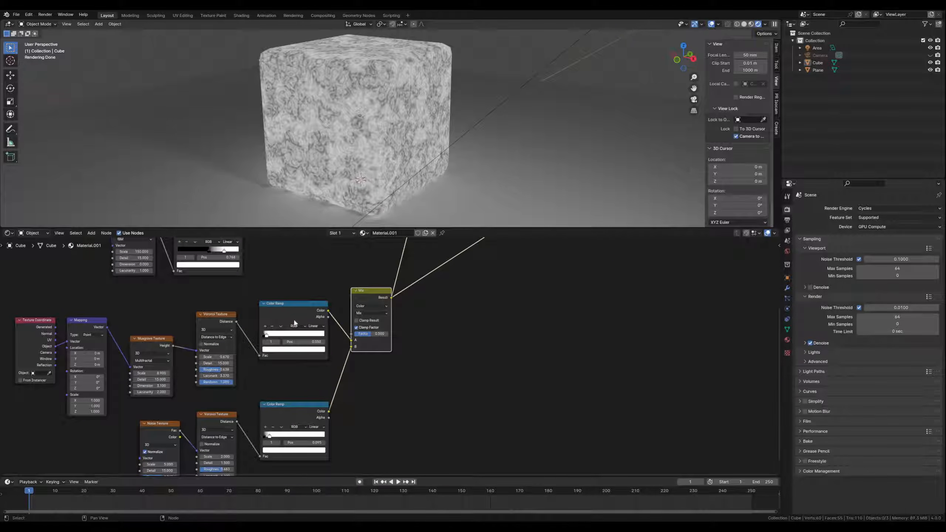
pyautogui.moveTo(402, 422); pyautogui.dragTo(402, 405, button='middle')
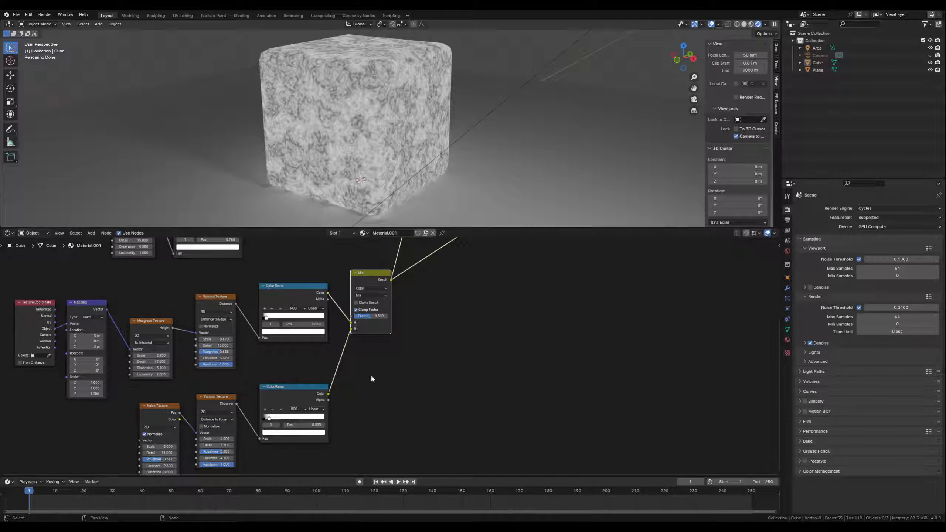
pyautogui.moveTo(380, 359); pyautogui.dragTo(334, 433, button='middle')
pyautogui.moveTo(408, 354); pyautogui.dragTo(347, 430, button='middle')
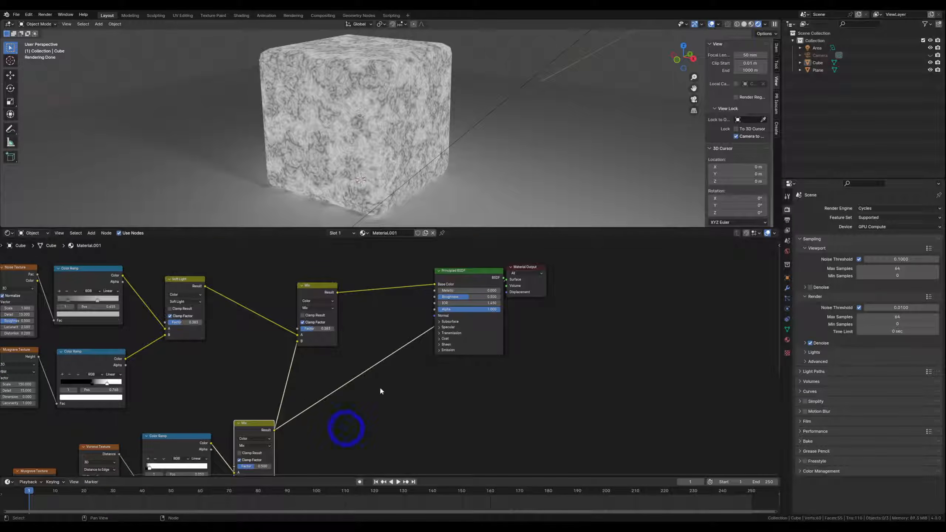
pyautogui.keyDown('ctrl'); pyautogui.keyDown('shift'); pyautogui.click(480, 270); pyautogui.keyUp('shift'); pyautogui.keyUp('ctrl')
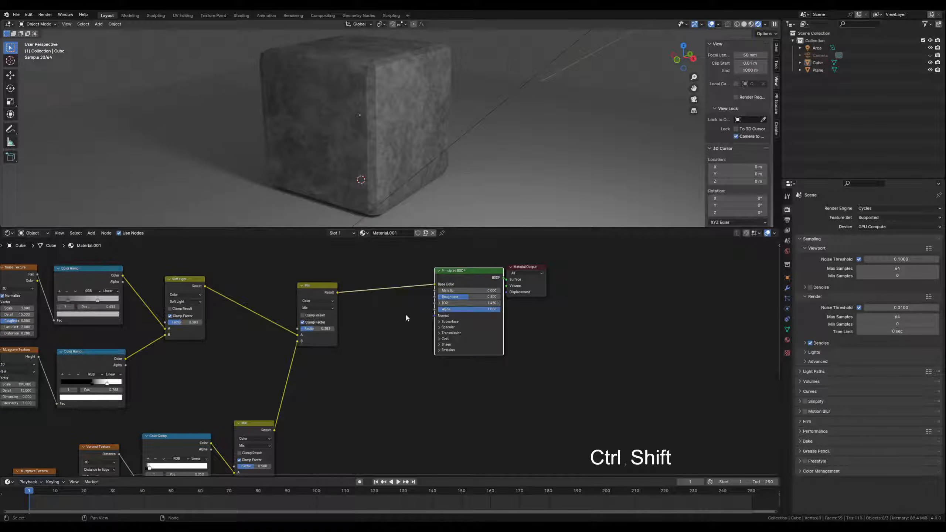
pyautogui.moveTo(505, 284); pyautogui.dragTo(523, 286)
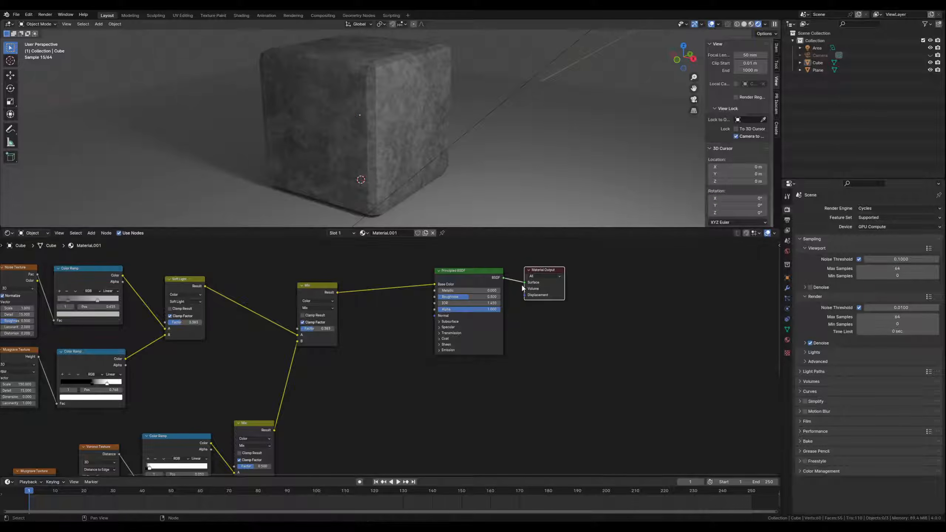
pyautogui.click(545, 275)
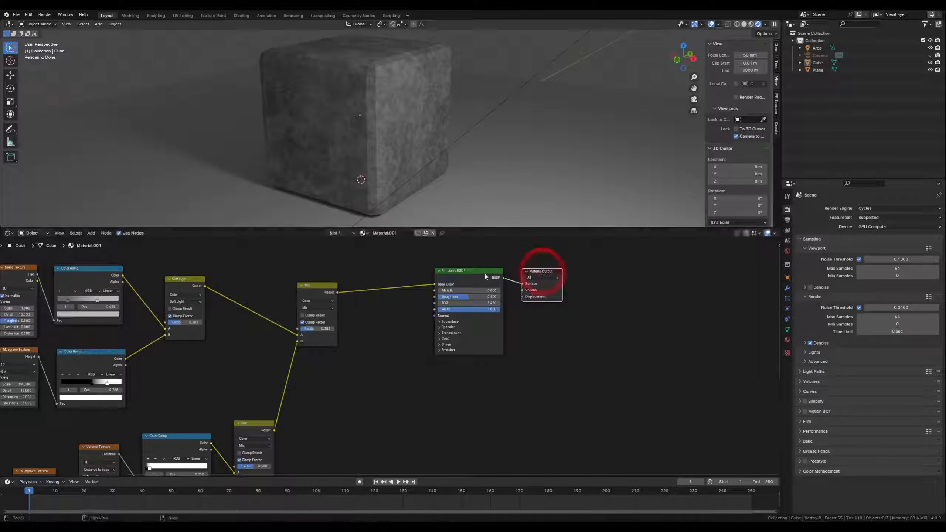
# Move the white stops of the crack Color Ramps to about 0.045 on the second and about 0.023 on the first
pyautogui.moveTo(371, 368)
pyautogui.mouseDown(button='middle')
pyautogui.moveTo(422, 313)
pyautogui.moveTo(431, 284)
pyautogui.moveTo(405, 329)
pyautogui.mouseUp(button='middle')
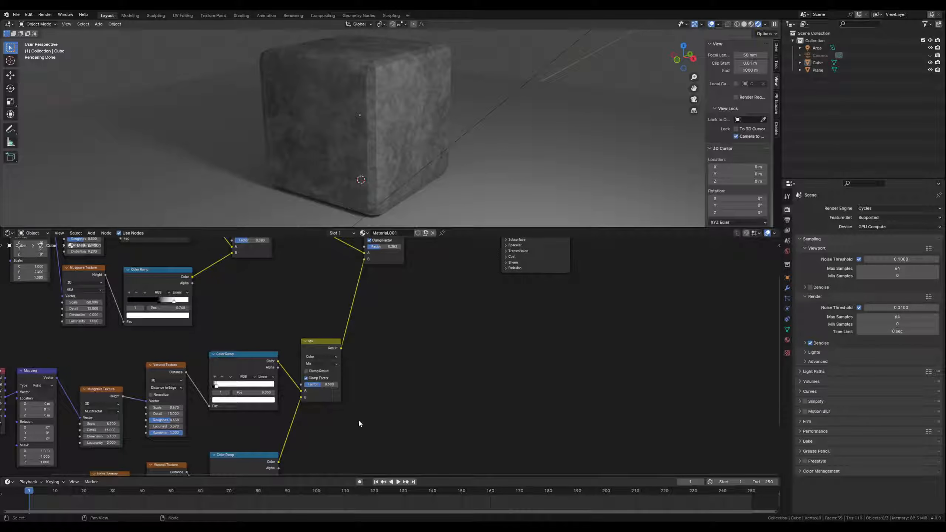
pyautogui.moveTo(360, 394); pyautogui.dragTo(418, 308, button='middle')
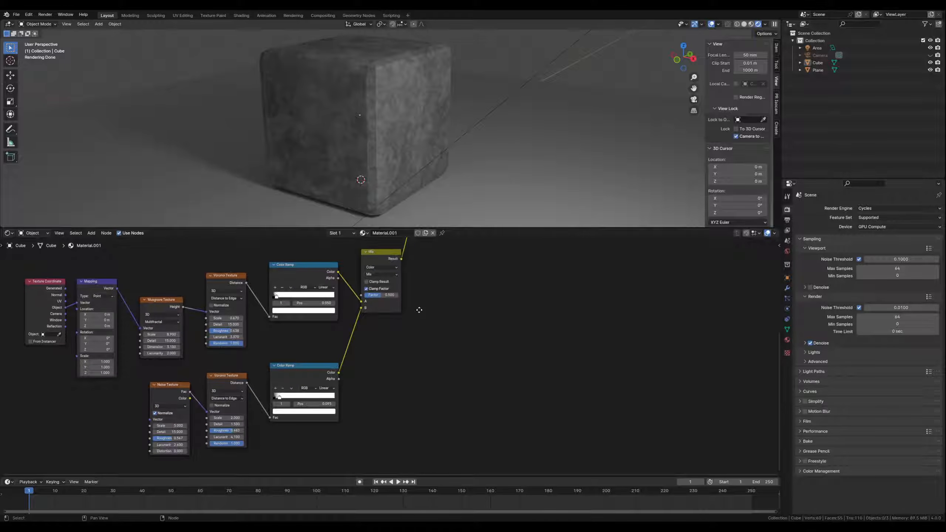
pyautogui.moveTo(279, 397); pyautogui.dragTo(279, 399)
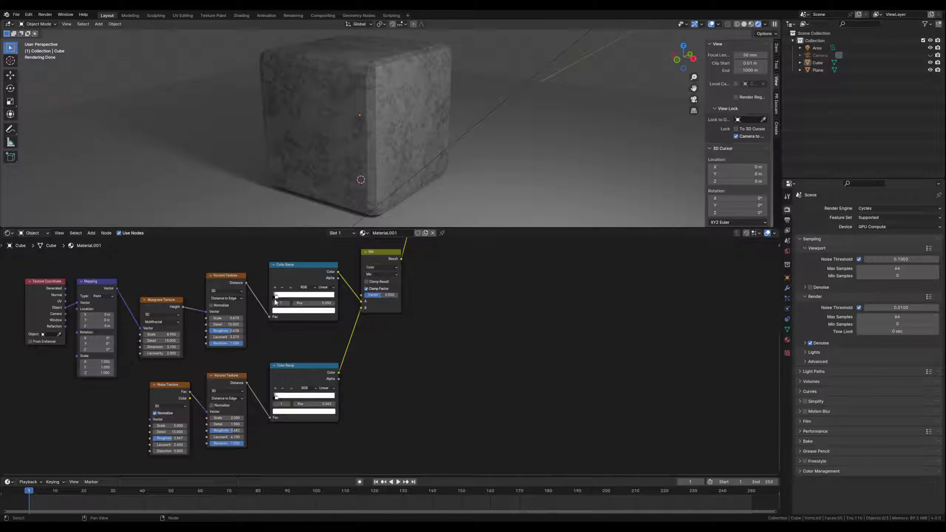
pyautogui.moveTo(277, 295); pyautogui.dragTo(276, 297)
pyautogui.moveTo(307, 444); pyautogui.dragTo(299, 422, button='middle')
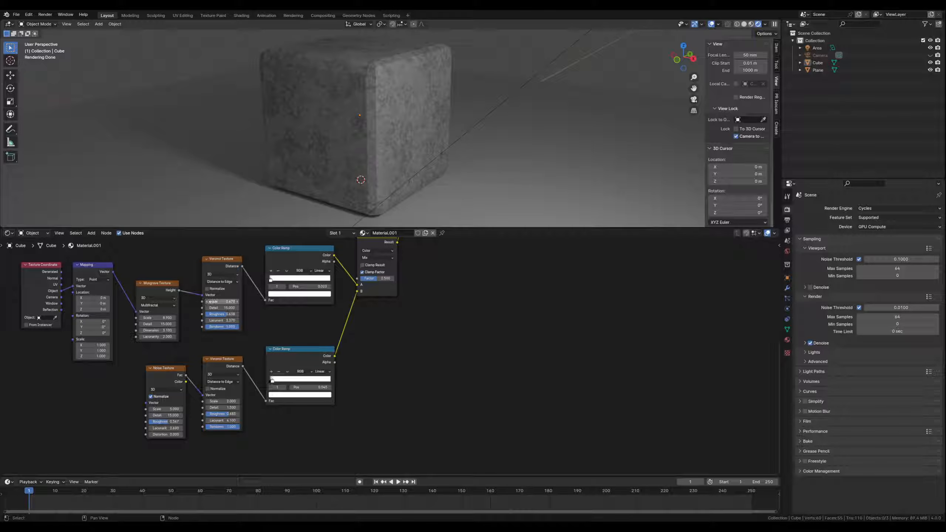
# Try different Scale values on the first crack Voronoi Texture
pyautogui.moveTo(222, 303); pyautogui.dragTo(204, 302)
pyautogui.click(237, 301)
pyautogui.click(237, 302)
# Set the Factor of the Mix joining the two crack ramps to 0.567 and the final Mix's Factor to about 0.275
pyautogui.moveTo(444, 308); pyautogui.dragTo(398, 369, button='middle')
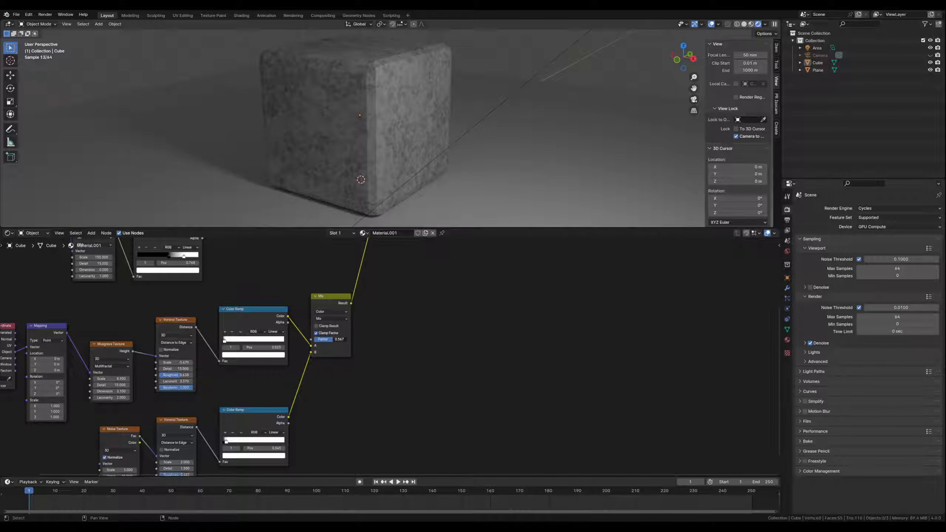
pyautogui.moveTo(335, 340)
pyautogui.mouseDown()
pyautogui.moveTo(348, 339)
pyautogui.moveTo(315, 339)
pyautogui.moveTo(344, 339)
pyautogui.moveTo(334, 339)
pyautogui.mouseUp()
pyautogui.moveTo(422, 287); pyautogui.dragTo(357, 420, button='middle')
pyautogui.scroll(-1, 352, 402)
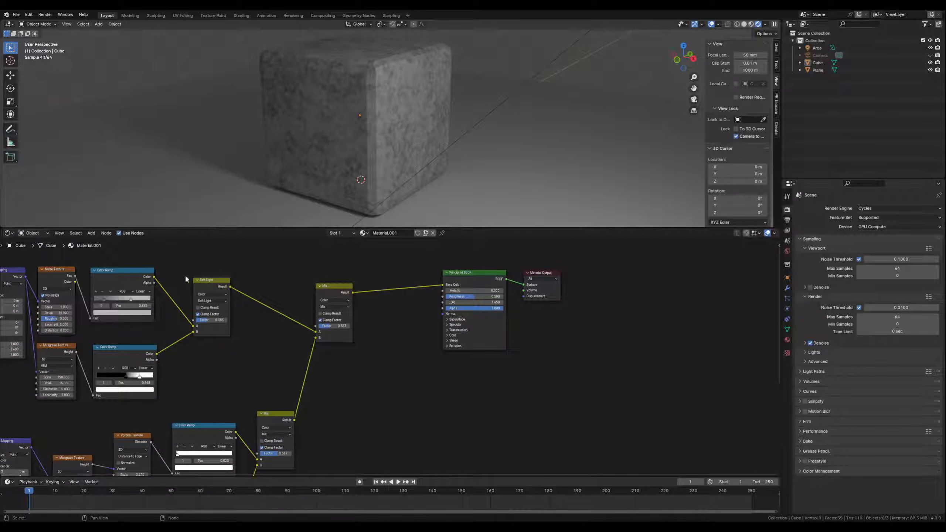
pyautogui.moveTo(327, 326); pyautogui.dragTo(323, 326)
pyautogui.moveTo(346, 425); pyautogui.dragTo(363, 354, button='middle')
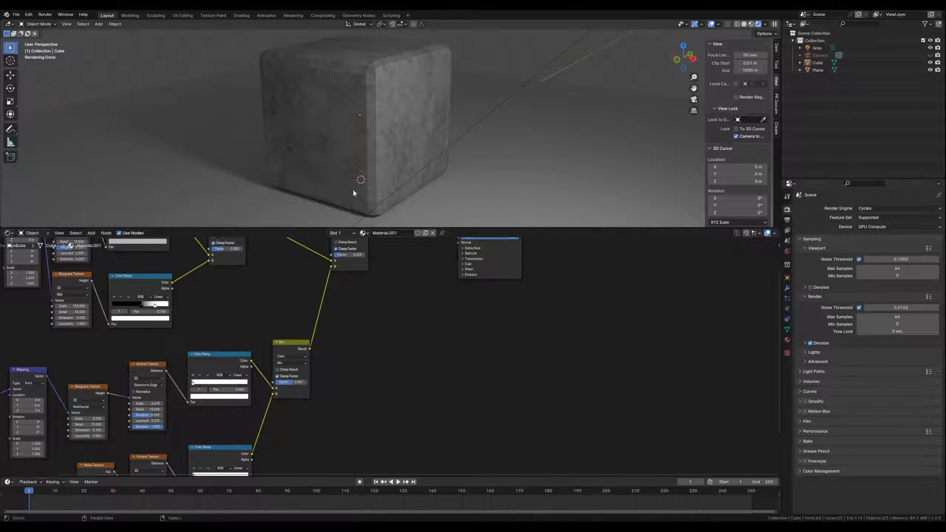
pyautogui.moveTo(352, 318); pyautogui.dragTo(334, 393, button='middle')
pyautogui.moveTo(324, 330); pyautogui.dragTo(399, 330)
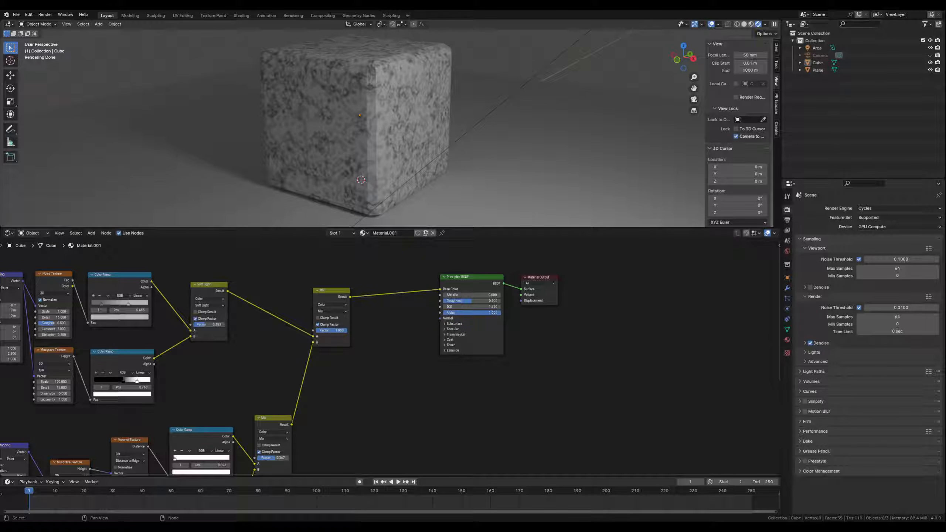
pyautogui.moveTo(340, 330); pyautogui.dragTo(316, 330)
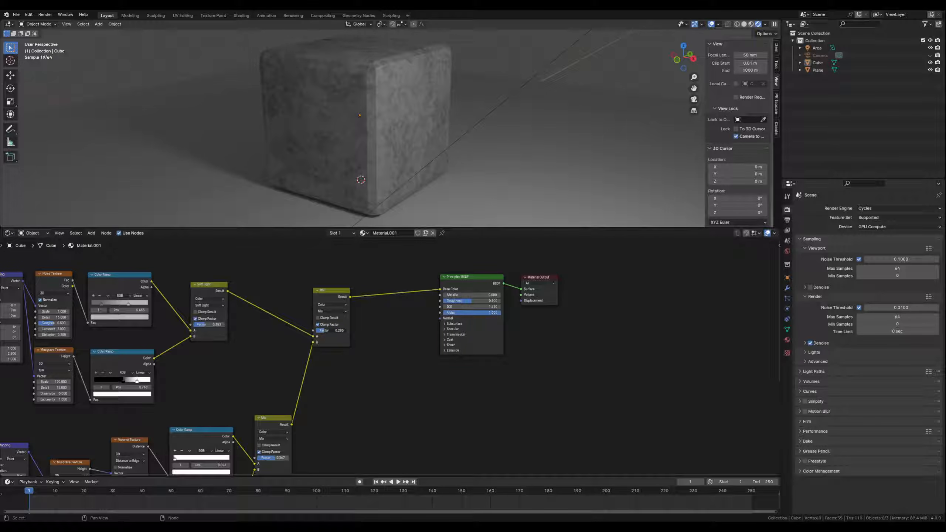
pyautogui.moveTo(325, 330); pyautogui.dragTo(324, 331)
# Turn off Clamp Factor on the final Mix, crack Mix and Soft Light nodes, and slightly enlarge the node editor
pyautogui.click(317, 324)
pyautogui.click(260, 452)
pyautogui.click(195, 318)
pyautogui.moveTo(134, 311); pyautogui.dragTo(237, 289, button='middle')
pyautogui.moveTo(204, 225); pyautogui.dragTo(201, 213)
pyautogui.moveTo(229, 343); pyautogui.dragTo(240, 335, button='middle')
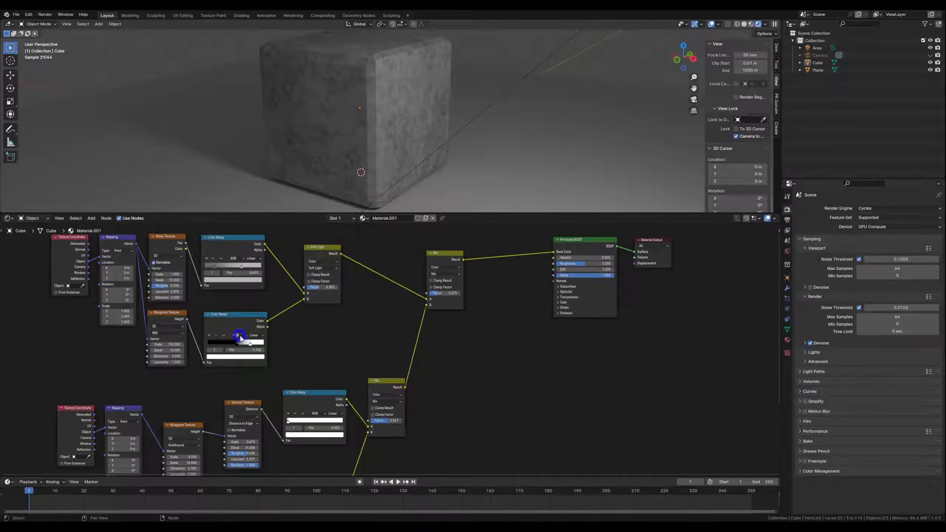
# Move the Principled BSDF and Material Output nodes together away from the final Mix to make room between them
pyautogui.moveTo(528, 378); pyautogui.dragTo(528, 282, button='middle')
pyautogui.moveTo(473, 353); pyautogui.dragTo(397, 344, button='middle')
pyautogui.moveTo(467, 258); pyautogui.dragTo(552, 306)
pyautogui.moveTo(473, 290); pyautogui.dragTo(523, 287)
pyautogui.click(409, 346)
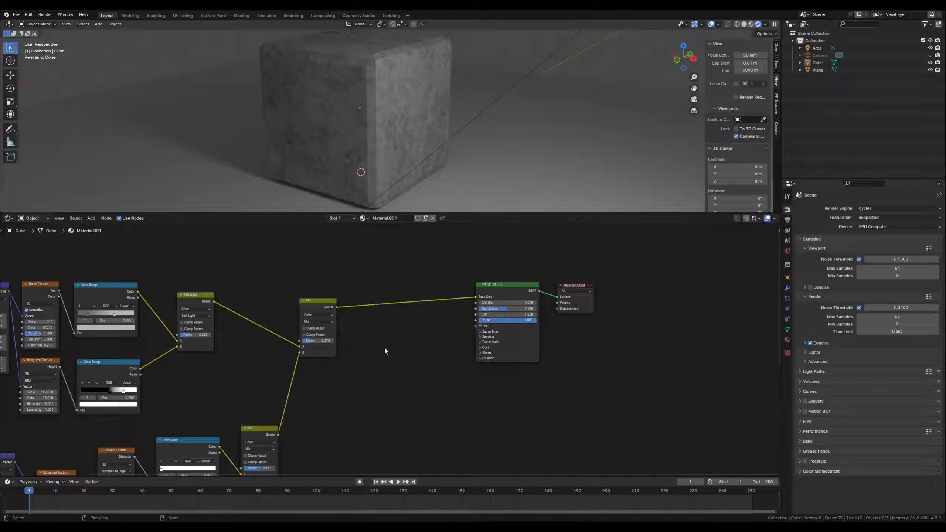
# Insert a Color Ramp between the final Mix and the Principled BSDF's Base Color
pyautogui.hotkey('shift', 'a')
pyautogui.write('ram')
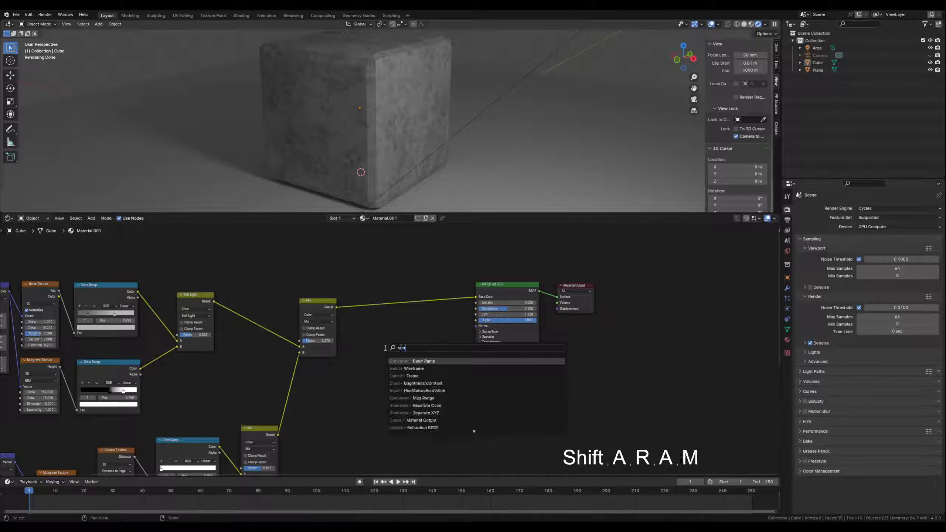
pyautogui.click(415, 361)
pyautogui.click(384, 326)
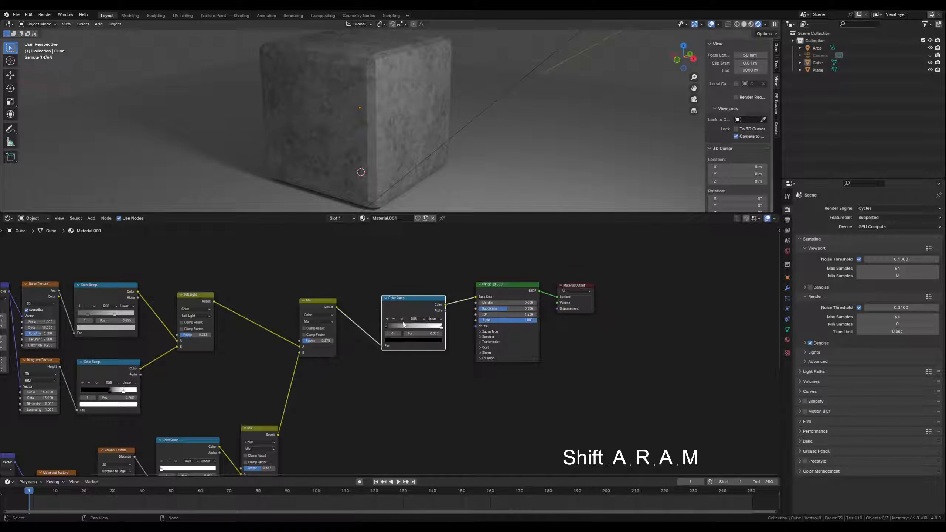
# Tighten the Color Ramp feeding Base Color by setting its black stop to 0.177 and moving its white stop slightly inward
pyautogui.moveTo(386, 325); pyautogui.dragTo(394, 327)
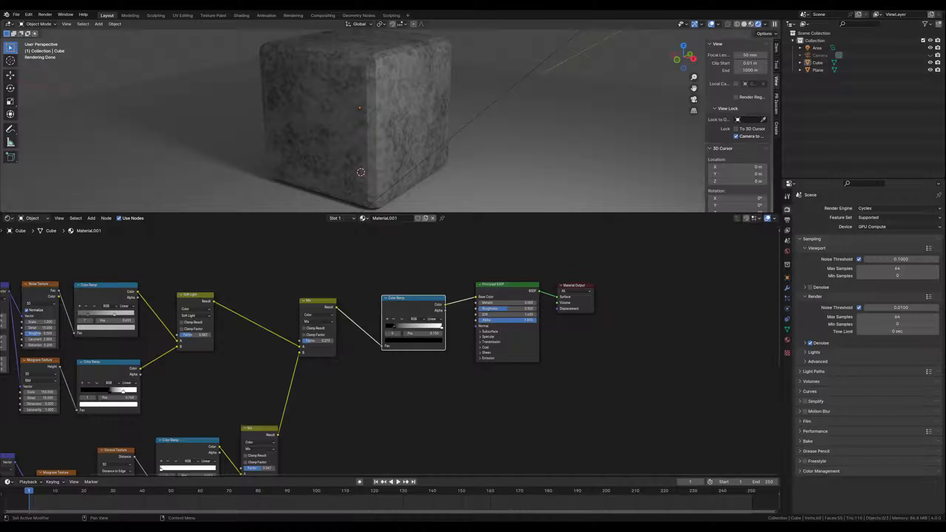
pyautogui.moveTo(441, 327); pyautogui.dragTo(396, 328)
pyautogui.moveTo(396, 326); pyautogui.dragTo(396, 327)
# Add a Bump node to the Principled BSDF's Normal and feed its Height from the Result of the Mix before the Color Ramp
pyautogui.moveTo(476, 326); pyautogui.dragTo(440, 395)
pyautogui.write('bump')
pyautogui.click(404, 408)
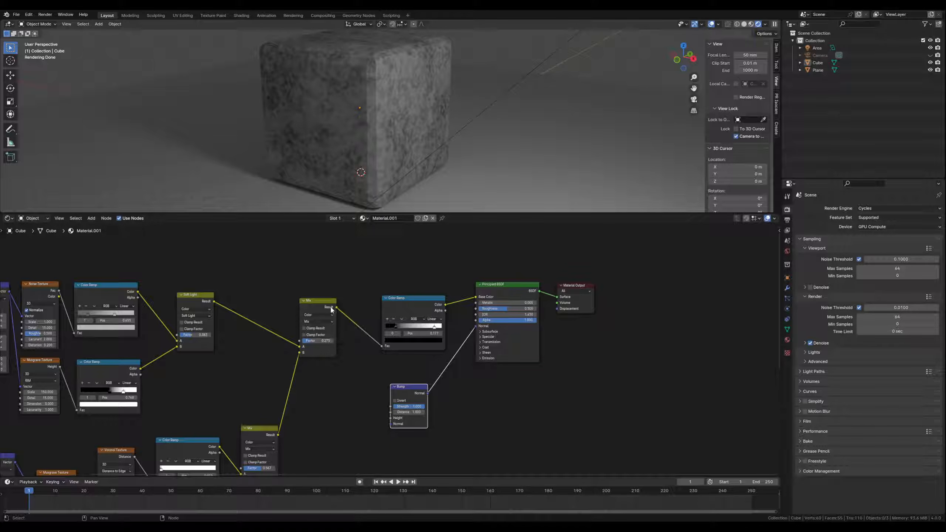
pyautogui.moveTo(336, 308); pyautogui.dragTo(391, 419)
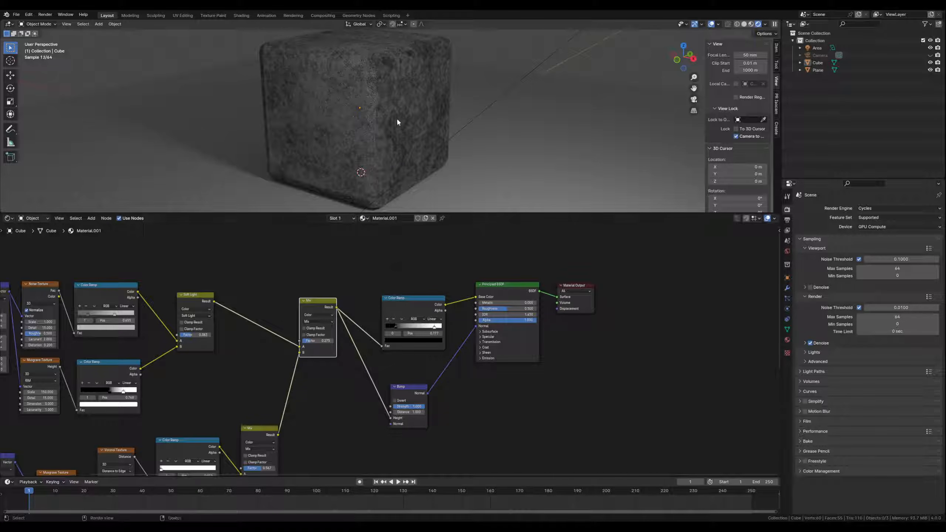
# Set the Bump node's Distance to 0.4 and lower its Strength to about 0.5
pyautogui.scroll(6, 390, 113)
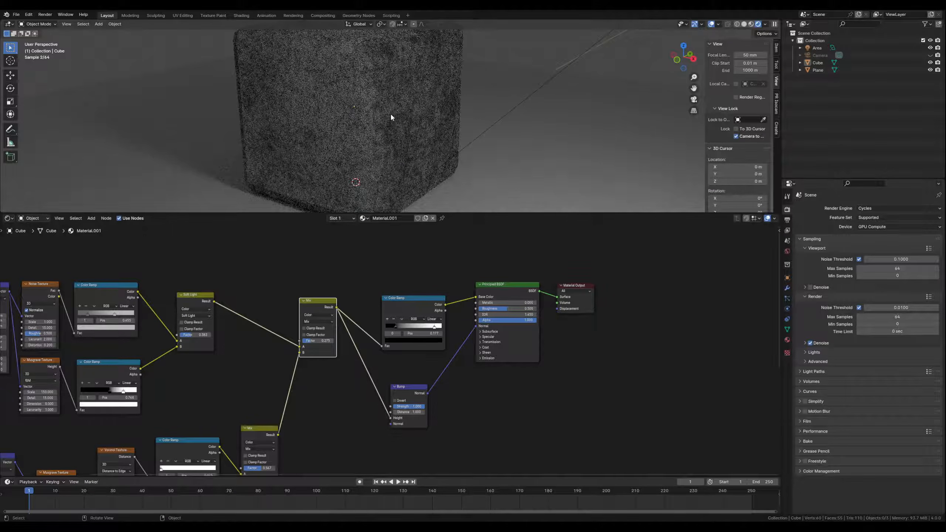
pyautogui.click(407, 411)
pyautogui.press('BackSpace')
pyautogui.write('.4')
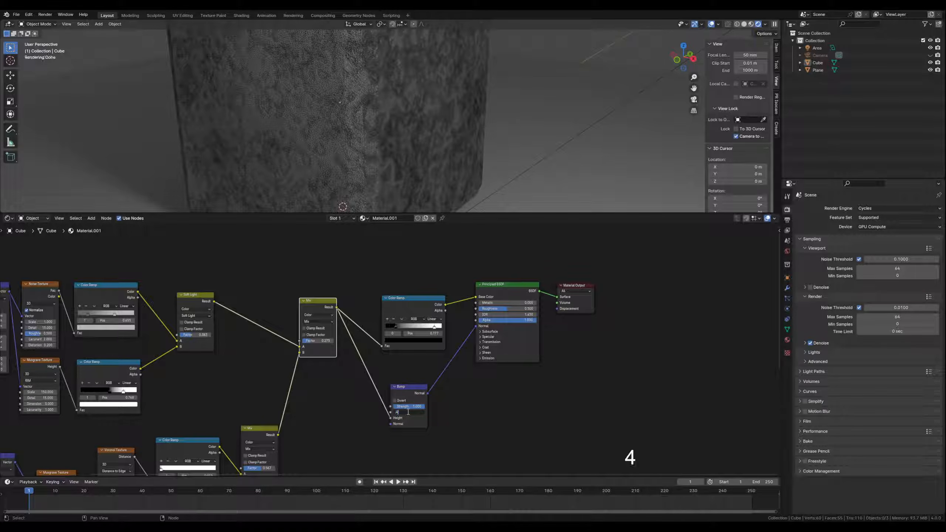
pyautogui.press('Return')
pyautogui.moveTo(409, 407); pyautogui.dragTo(400, 408)
pyautogui.moveTo(416, 406); pyautogui.dragTo(408, 407)
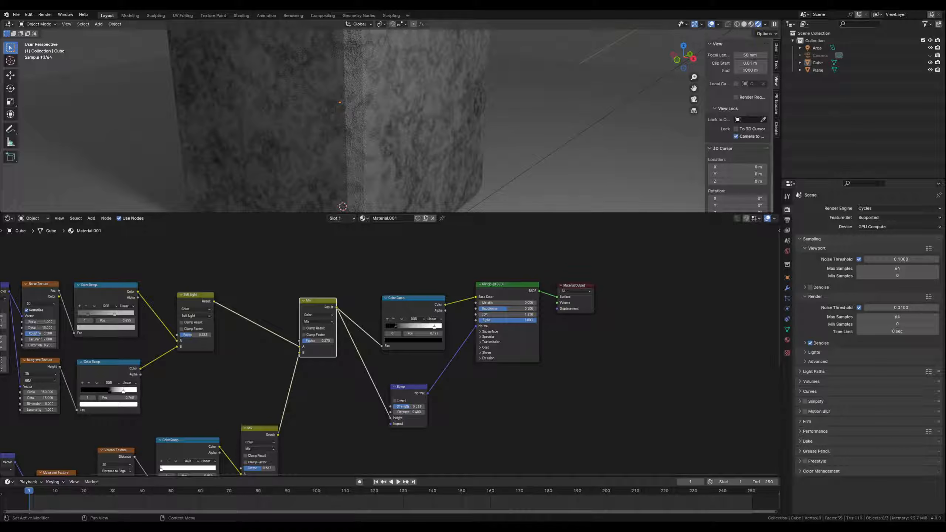
# Move the Principled BSDF and Material Output together away from the Color Ramp and Bump to make room between them
pyautogui.moveTo(493, 269); pyautogui.dragTo(606, 313)
pyautogui.moveTo(512, 286); pyautogui.dragTo(583, 290)
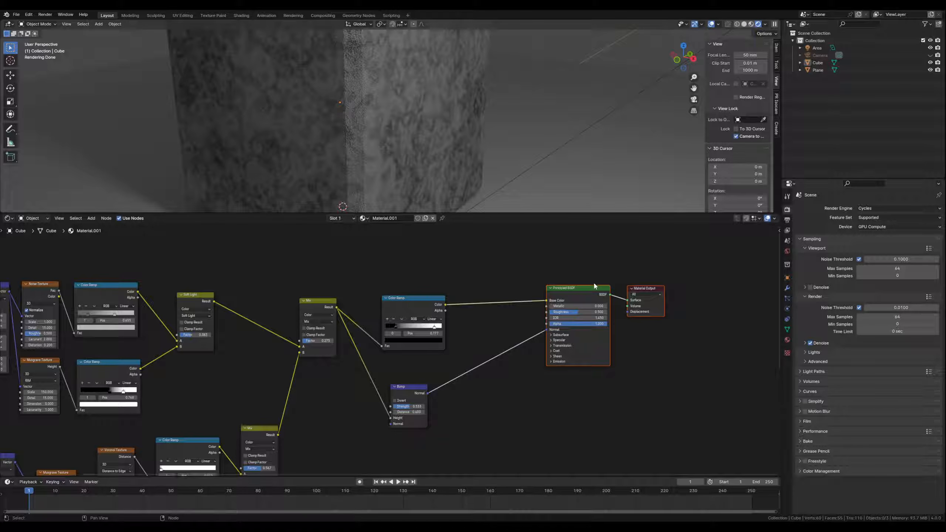
pyautogui.scroll(-3, 431, 135)
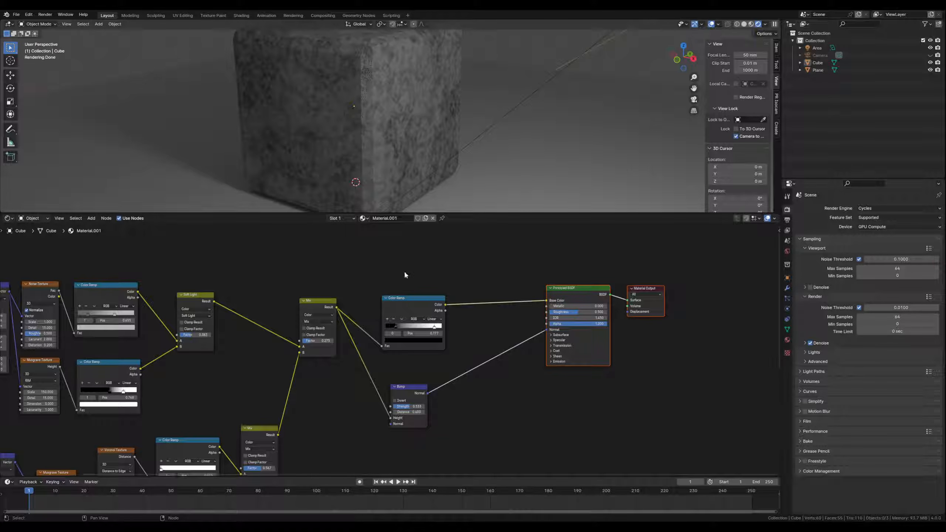
# Add an Ambient Occlusion node above the Color Ramp that feeds the Principled BSDF
pyautogui.moveTo(425, 270); pyautogui.dragTo(391, 298, button='middle')
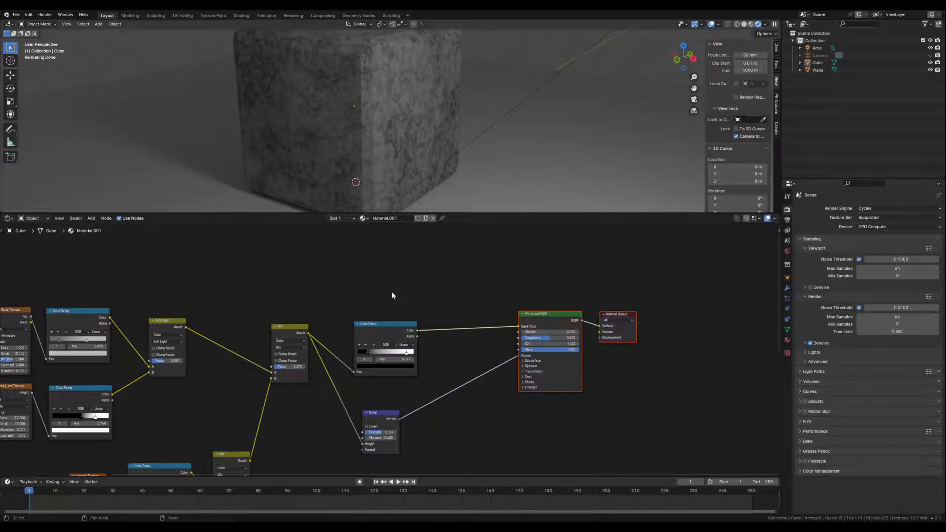
pyautogui.click(392, 293)
pyautogui.hotkey('shift', 'a')
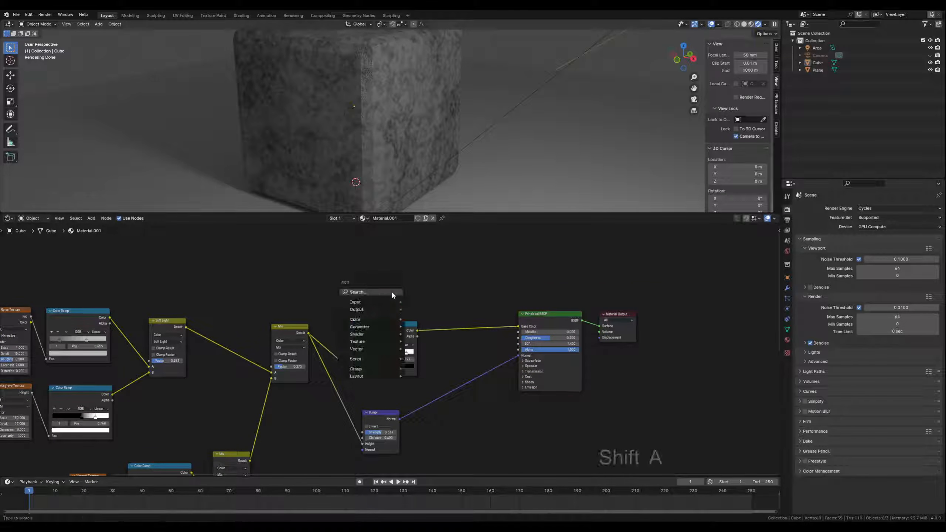
pyautogui.click(391, 293)
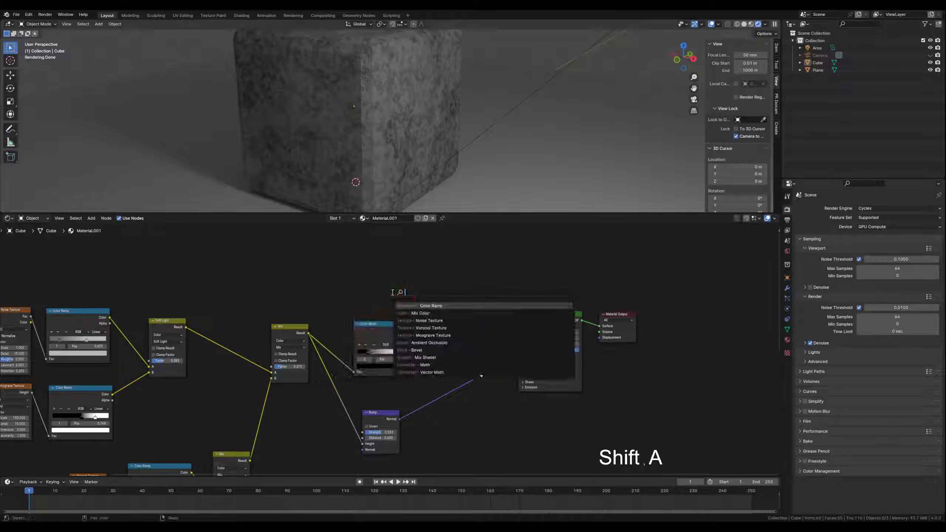
pyautogui.write('amb')
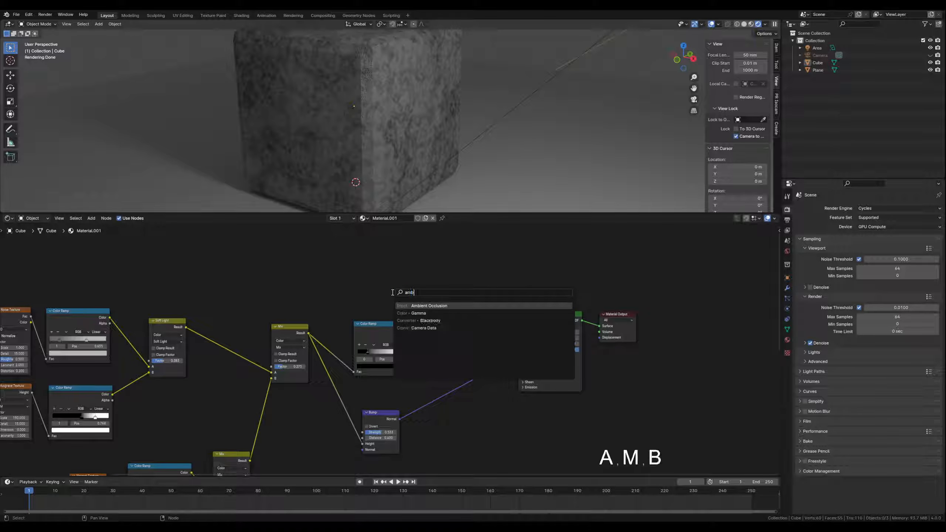
pyautogui.click(410, 305)
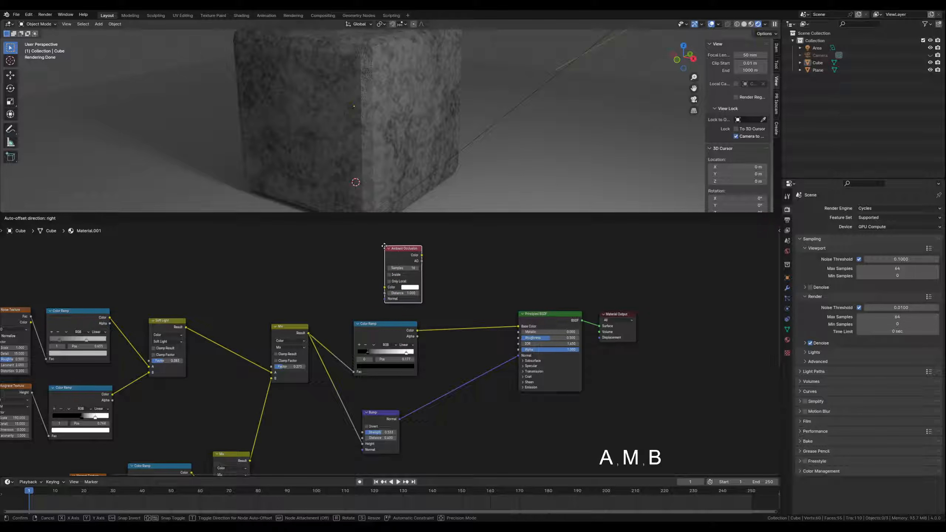
pyautogui.click(385, 244)
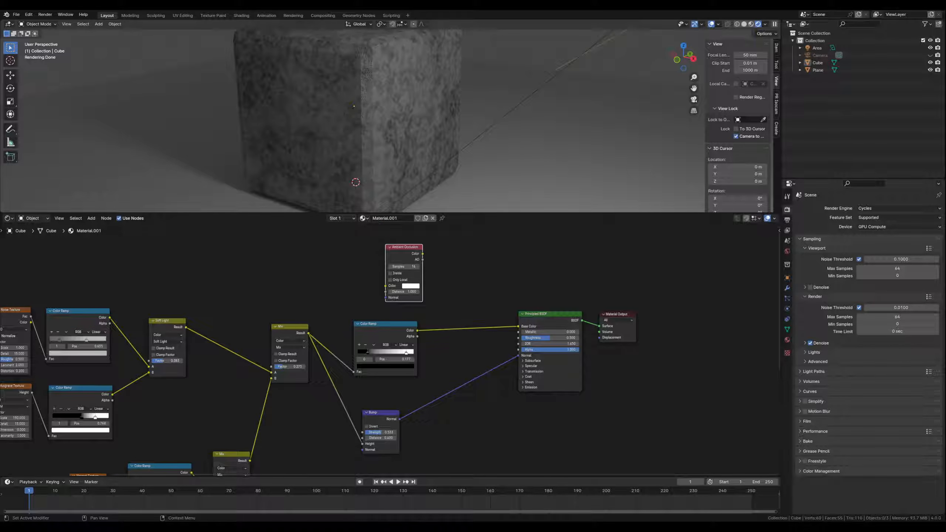
# Insert a Mix Color node between the Color Ramp and the Principled BSDF's Base Color
pyautogui.moveTo(465, 286); pyautogui.dragTo(446, 288, button='middle')
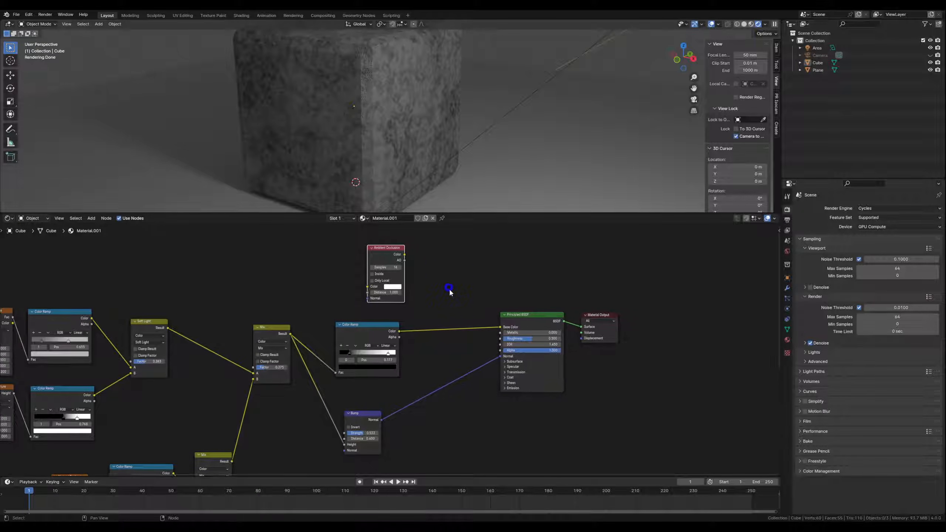
pyautogui.click(445, 296)
pyautogui.hotkey('shift', 'a')
pyautogui.write('mi')
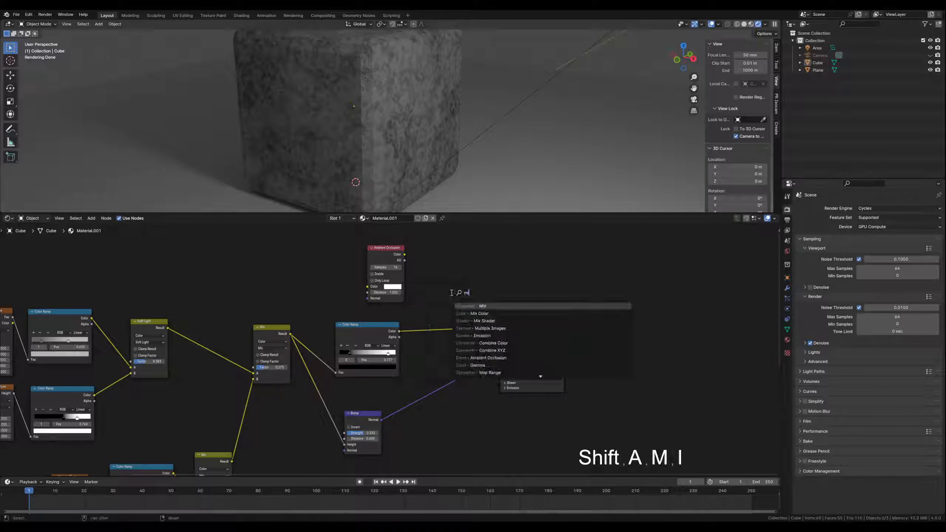
pyautogui.write('x')
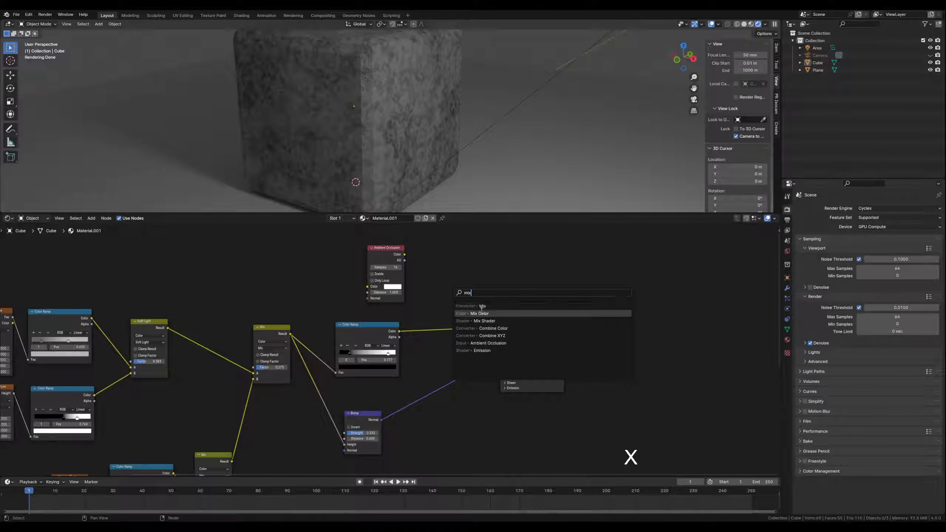
pyautogui.press('Return')
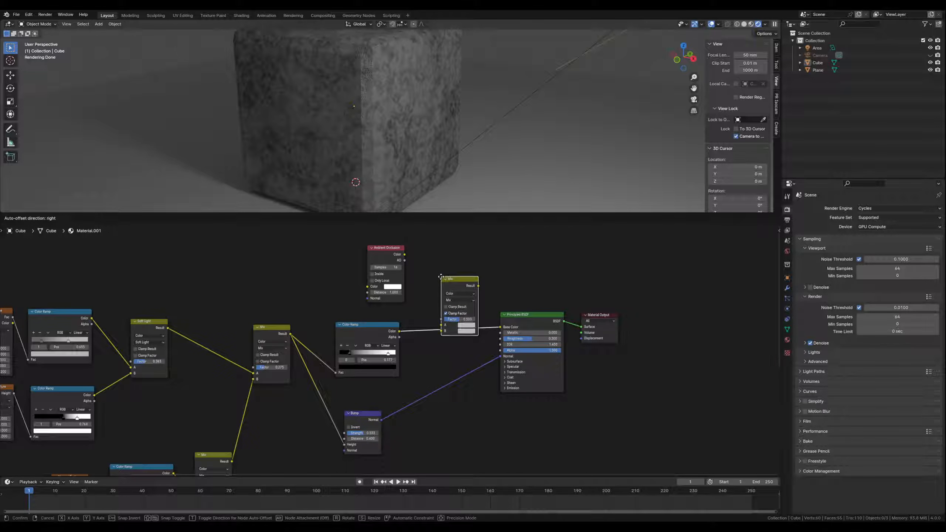
pyautogui.click(440, 277)
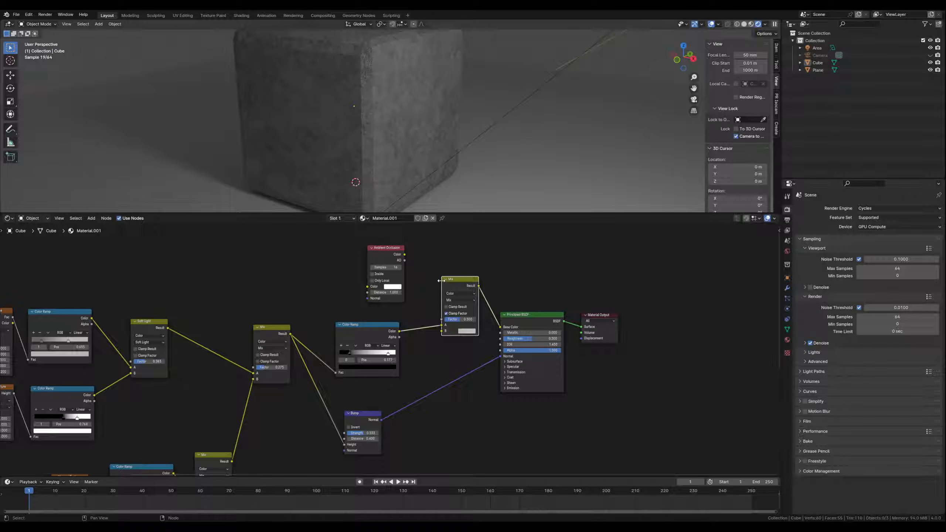
pyautogui.moveTo(458, 281); pyautogui.dragTo(457, 282)
# Connect the Ambient Occlusion's AO output to the new Mix's A input, with the concrete Color Ramp feeding B
pyautogui.click(386, 251)
pyautogui.moveTo(386, 251); pyautogui.dragTo(437, 334)
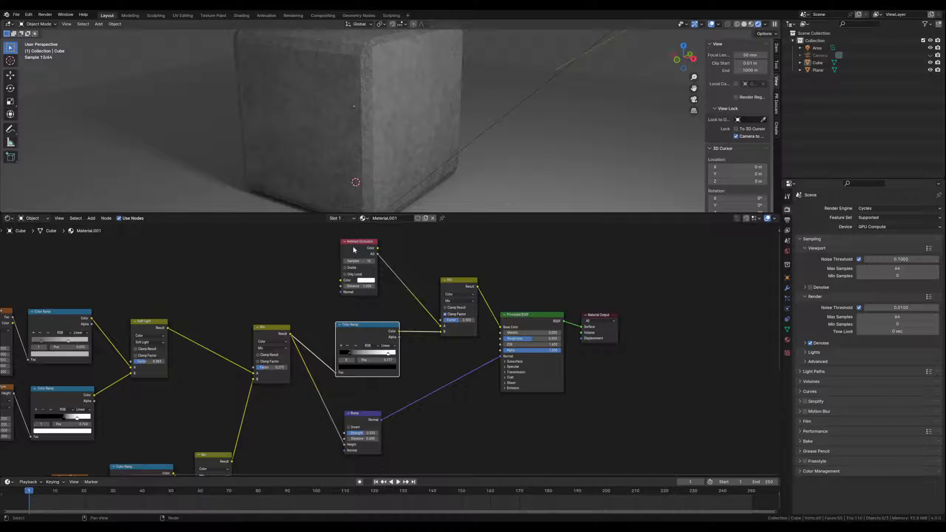
pyautogui.moveTo(356, 242)
pyautogui.mouseDown()
pyautogui.moveTo(328, 235)
pyautogui.moveTo(338, 247)
pyautogui.mouseUp()
# Insert a Color Ramp between the Ambient Occlusion node and the new Mix's A input
pyautogui.click(361, 314)
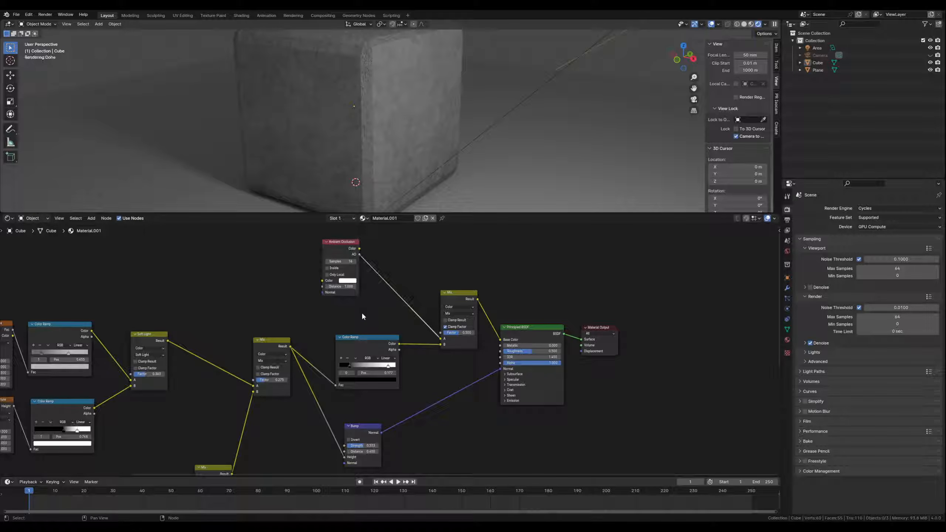
pyautogui.hotkey('shift', 'a')
pyautogui.write('ram')
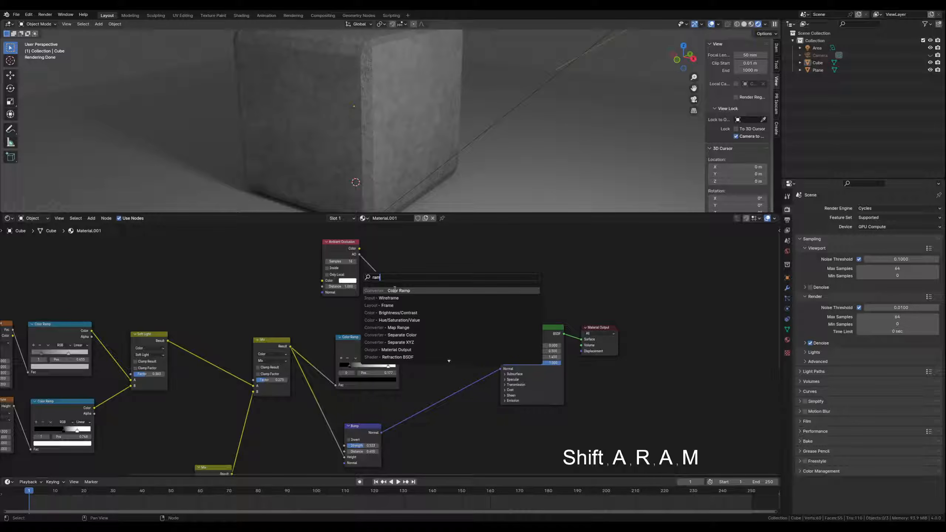
pyautogui.click(395, 290)
pyautogui.click(424, 260)
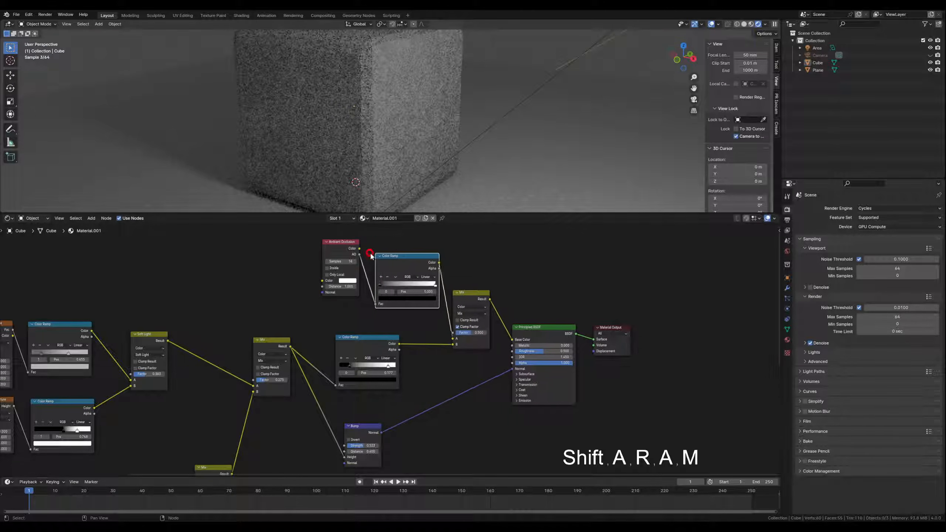
# Preview the Ambient Occlusion ramp on the cube, set its black stop to about 0.38 and the Ambient Occlusion Distance to 0.8
pyautogui.keyDown('ctrl'); pyautogui.keyDown('shift'); pyautogui.click(425, 257); pyautogui.keyUp('shift'); pyautogui.keyUp('ctrl')
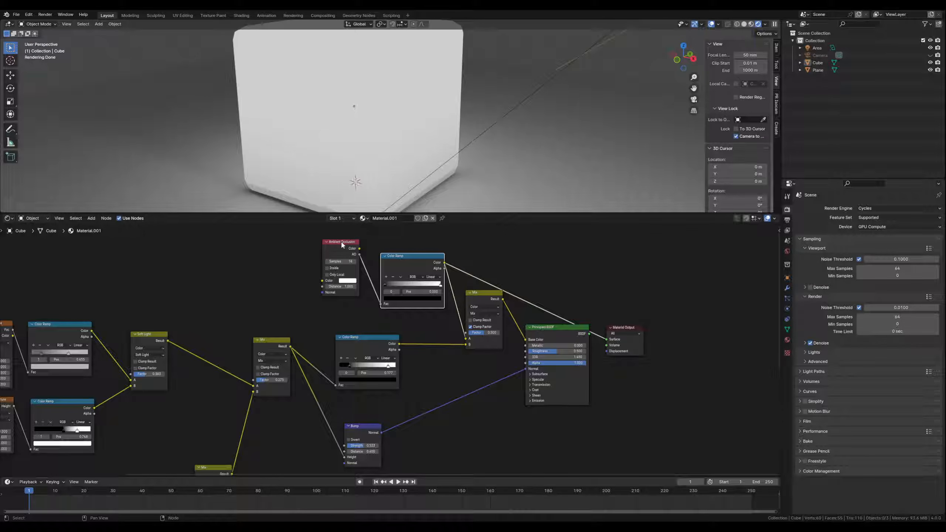
pyautogui.moveTo(385, 285); pyautogui.dragTo(407, 283)
pyautogui.moveTo(330, 285)
pyautogui.mouseDown()
pyautogui.moveTo(351, 286)
pyautogui.moveTo(327, 286)
pyautogui.mouseUp()
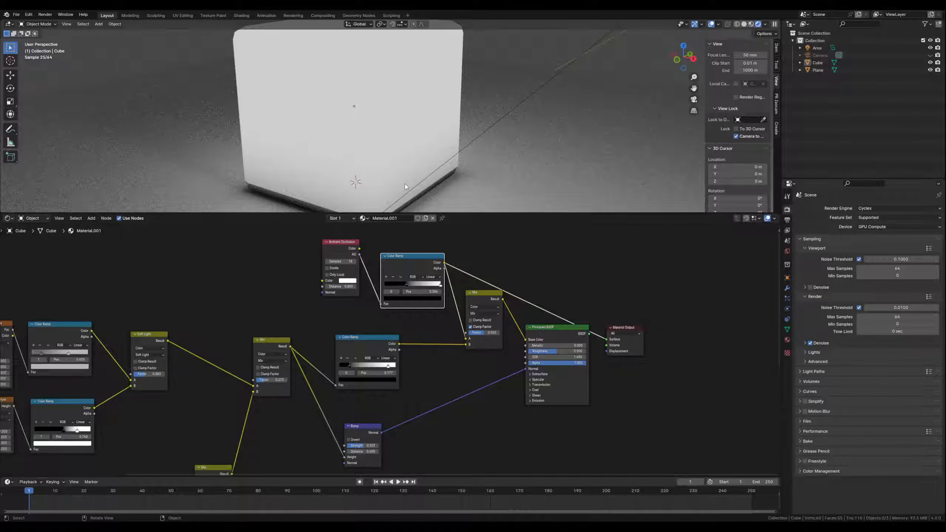
# Move the Ambient Occlusion ramp's white stop to about 0.7 and reconnect the Principled BSDF to the Material Output
pyautogui.moveTo(407, 174); pyautogui.dragTo(397, 164, button='middle')
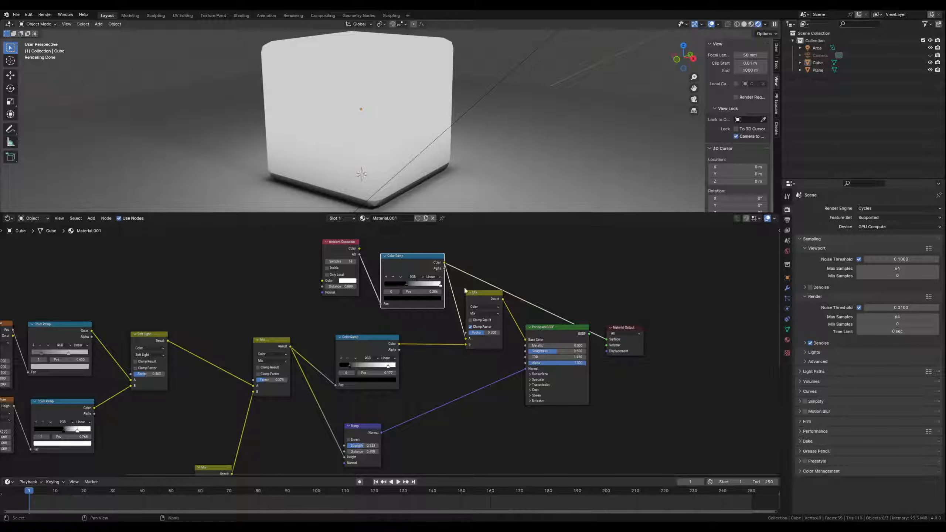
pyautogui.moveTo(440, 285); pyautogui.dragTo(424, 291)
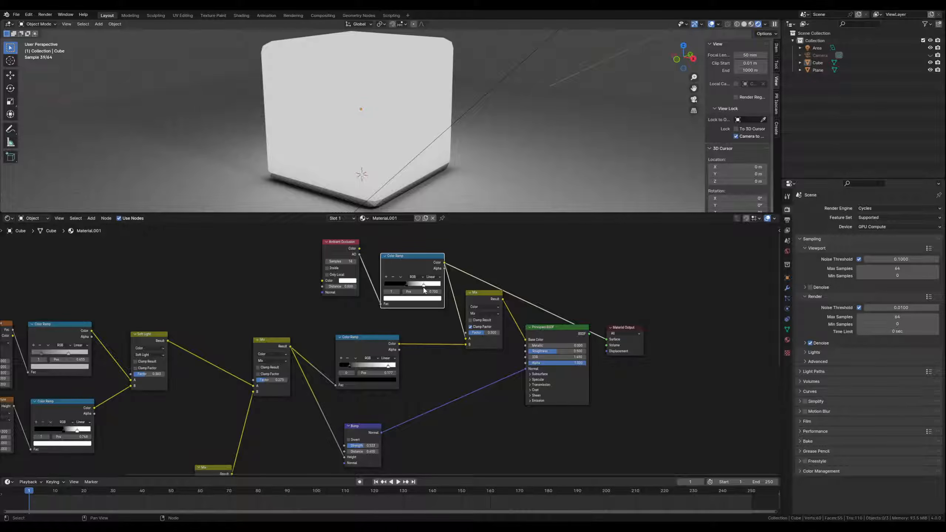
pyautogui.keyDown('ctrl'); pyautogui.keyDown('shift'); pyautogui.click(555, 327); pyautogui.keyUp('shift'); pyautogui.keyUp('ctrl')
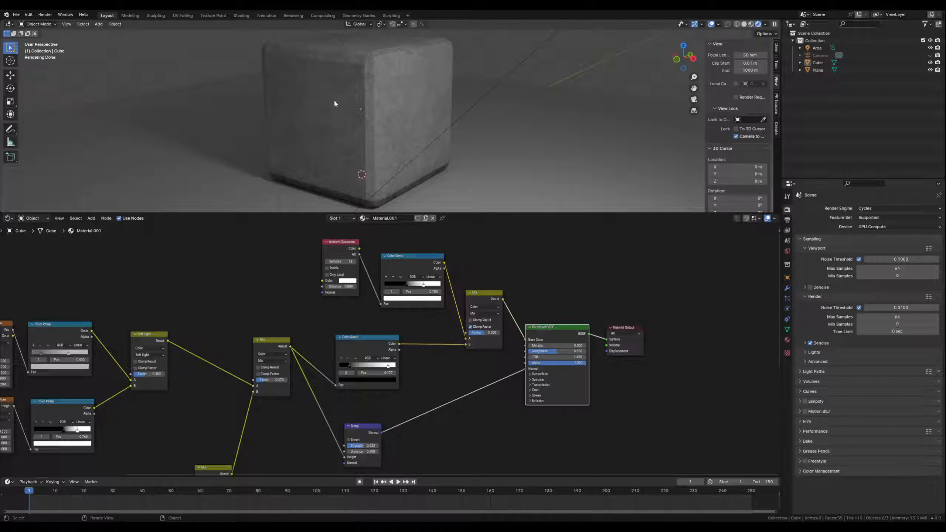
# Raise the Principled BSDF's Roughness to nearly 1 and place a duplicate of the node below it
pyautogui.moveTo(527, 431); pyautogui.dragTo(451, 428, button='middle')
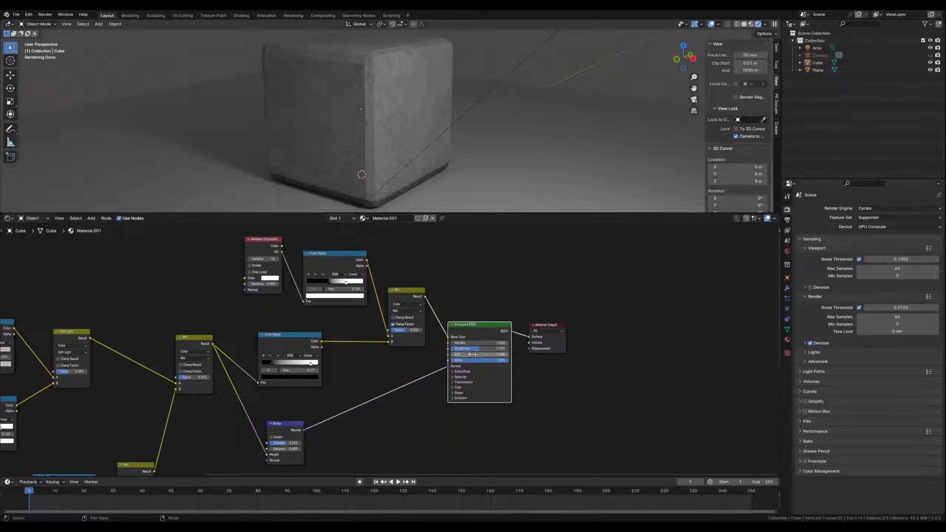
pyautogui.moveTo(475, 351); pyautogui.dragTo(506, 348)
pyautogui.click(452, 428)
pyautogui.moveTo(454, 425); pyautogui.dragTo(406, 375, button='middle')
pyautogui.click(427, 272)
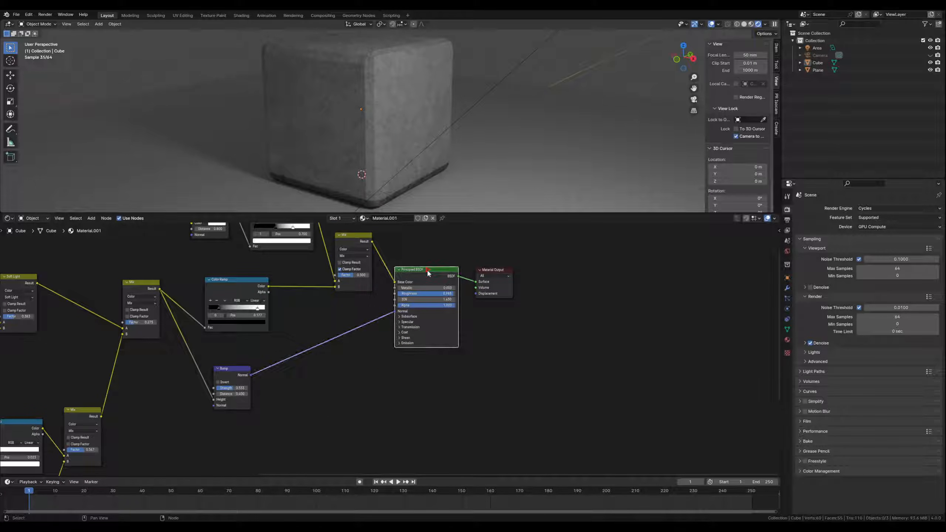
pyautogui.hotkey('shift', 'd')
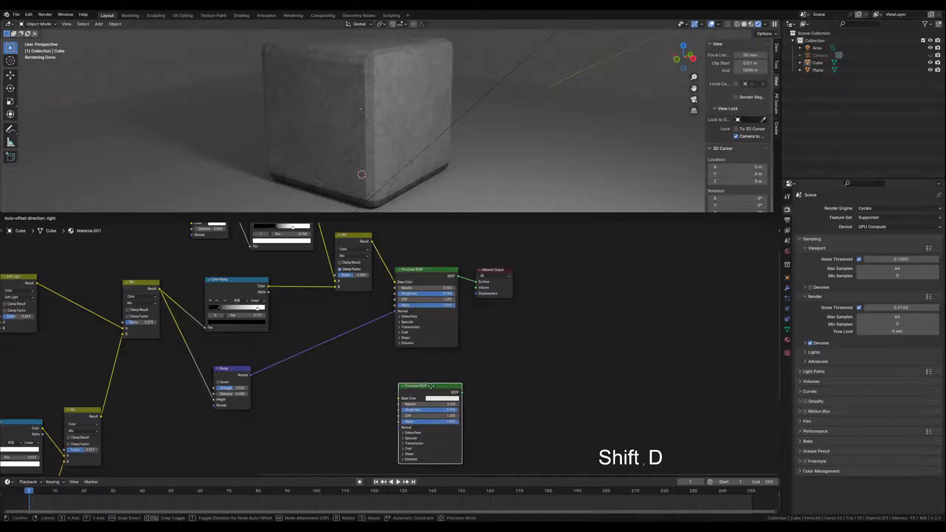
pyautogui.click(427, 373)
# Move the Material Output further away and insert a Mix Shader between it and the original Principled BSDF
pyautogui.moveTo(501, 276); pyautogui.dragTo(583, 293)
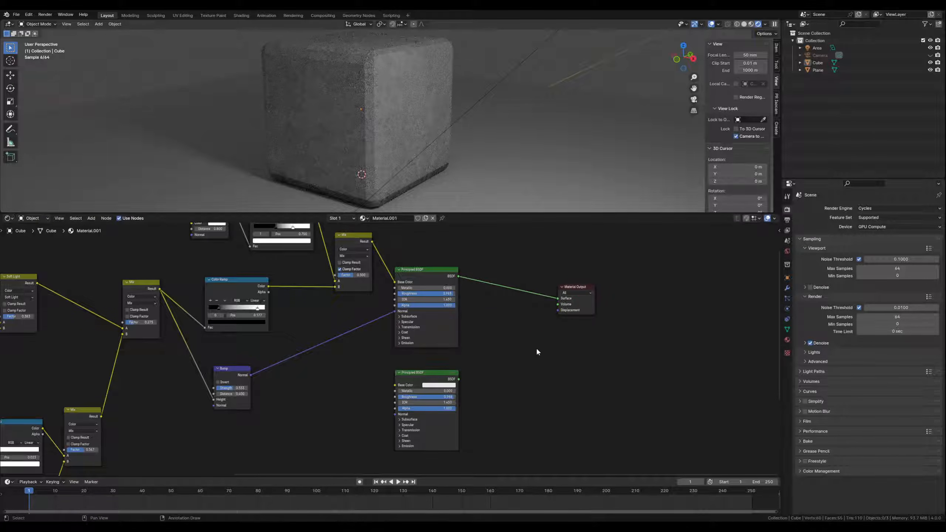
pyautogui.hotkey('shift', 'a')
pyautogui.write('mix')
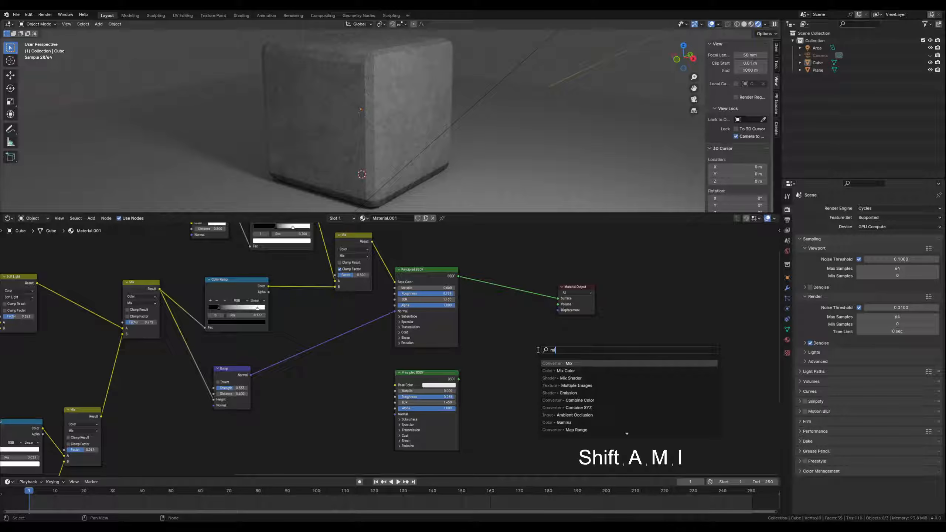
pyautogui.click(571, 377)
pyautogui.click(507, 287)
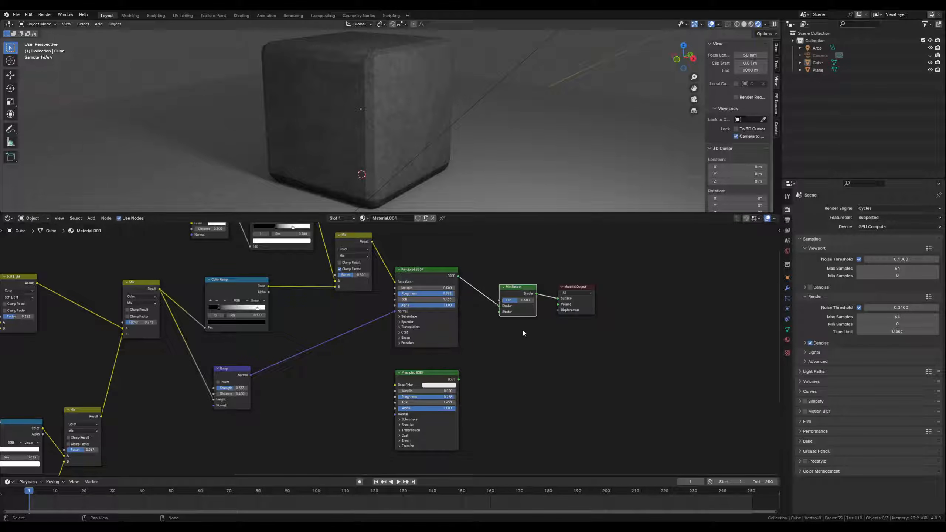
pyautogui.moveTo(513, 288); pyautogui.dragTo(512, 297)
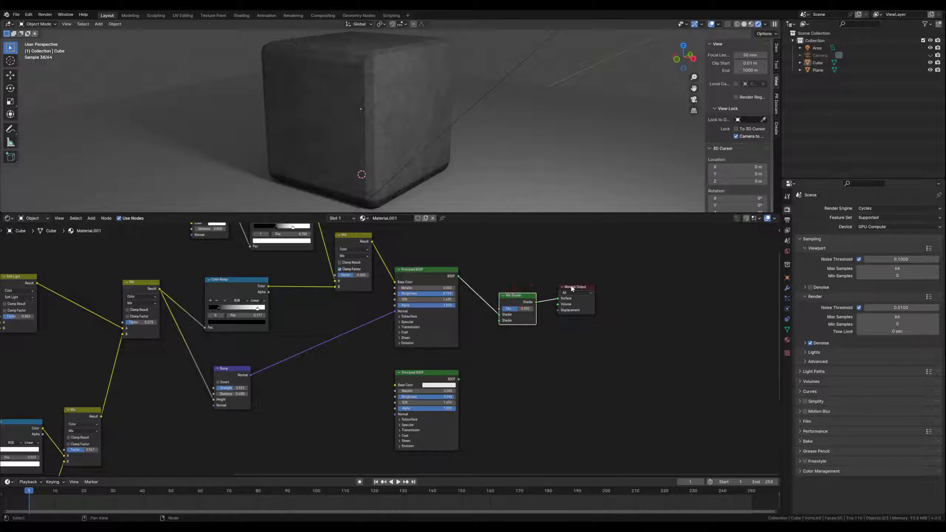
# Connect the second Principled BSDF's output to the Mix Shader's free Shader input and tidy the node positions
pyautogui.moveTo(572, 289); pyautogui.dragTo(574, 293)
pyautogui.moveTo(459, 379); pyautogui.dragTo(499, 321)
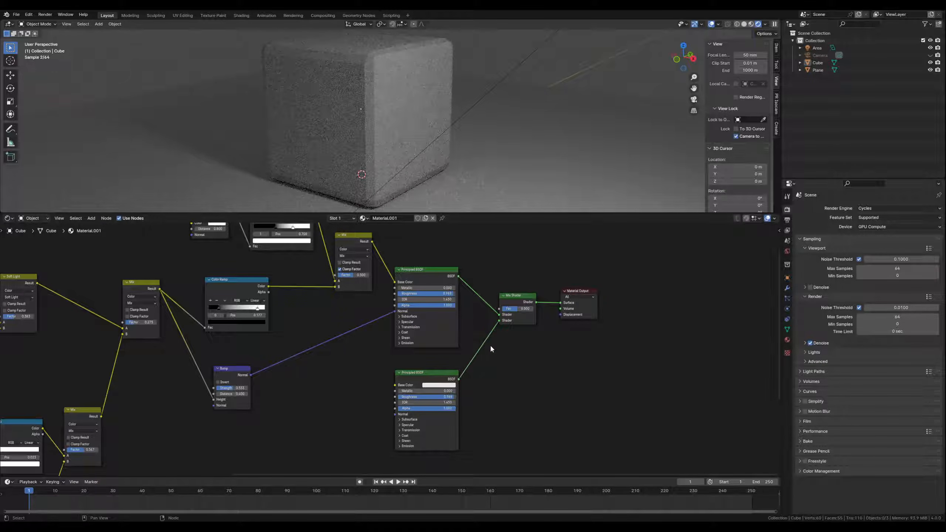
pyautogui.moveTo(430, 371); pyautogui.dragTo(434, 374)
pyautogui.click(511, 383)
pyautogui.moveTo(511, 383); pyautogui.dragTo(460, 439, button='middle')
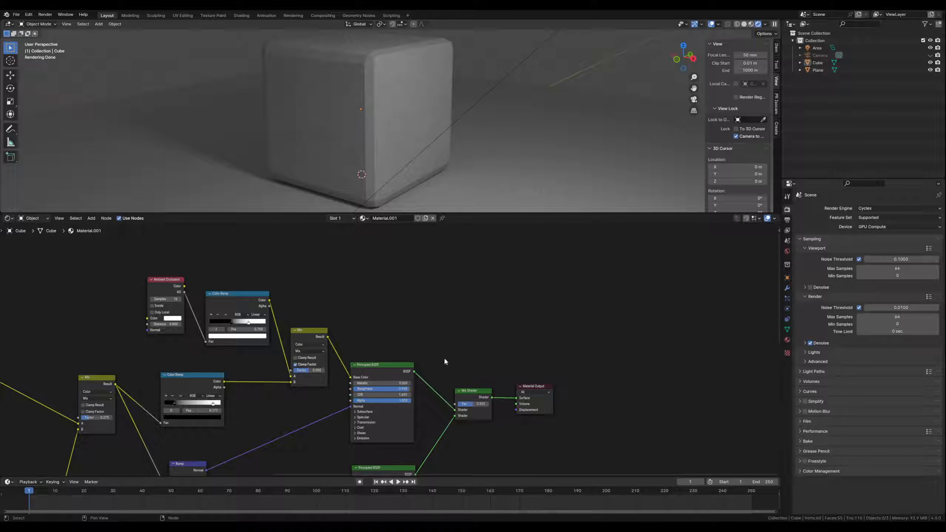
# Add a Musgrave Texture above the first Principled BSDF and feed its output into the Mix Shader's Fac input
pyautogui.moveTo(455, 405); pyautogui.dragTo(402, 261)
pyautogui.write('mu')
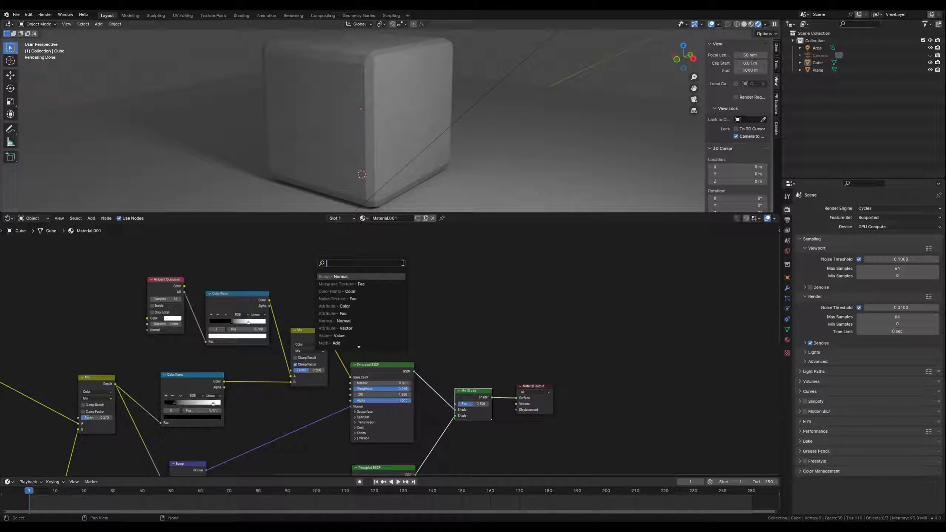
pyautogui.write('sgr')
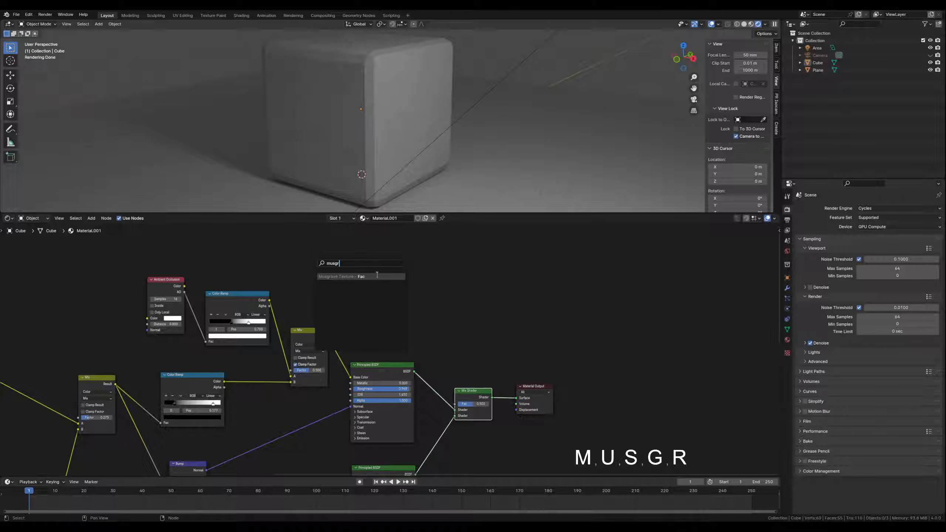
pyautogui.click(379, 276)
pyautogui.click(364, 261)
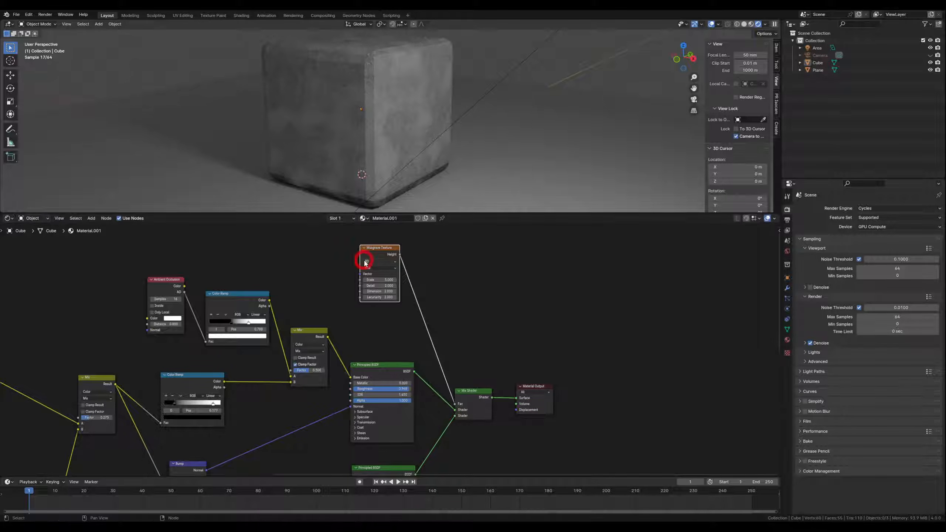
pyautogui.moveTo(374, 248); pyautogui.dragTo(371, 248)
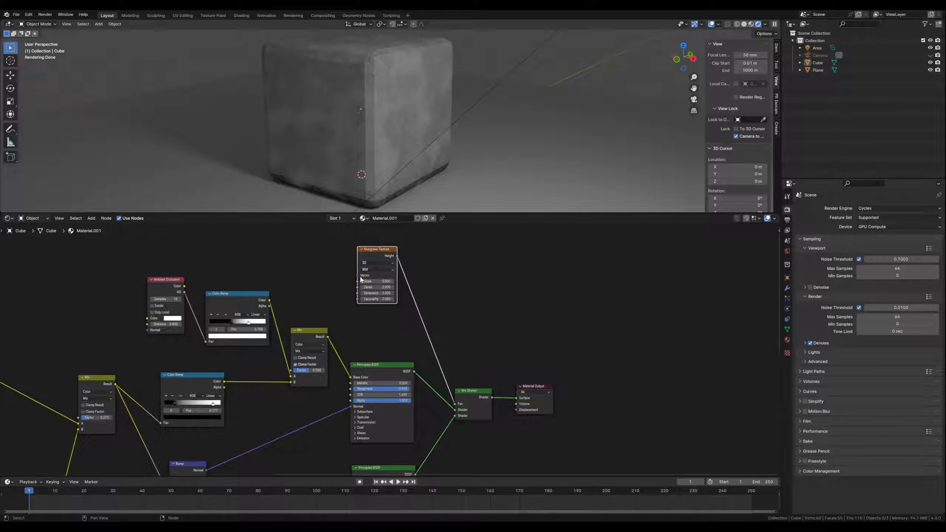
# Set the Musgrave Texture's Scale to 2, its Detail to 15 and its Dimension to 0
pyautogui.click(375, 280)
pyautogui.write('2')
pyautogui.press('Return')
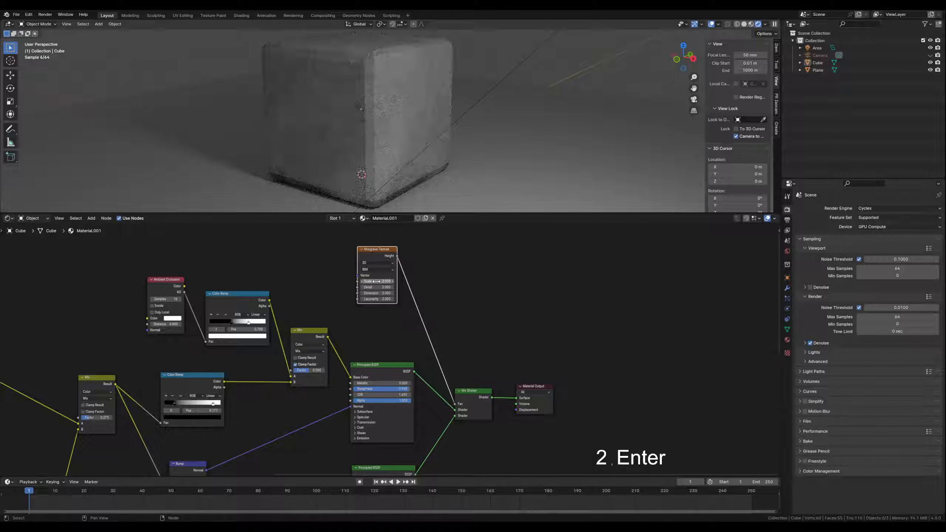
pyautogui.moveTo(376, 287); pyautogui.dragTo(494, 297)
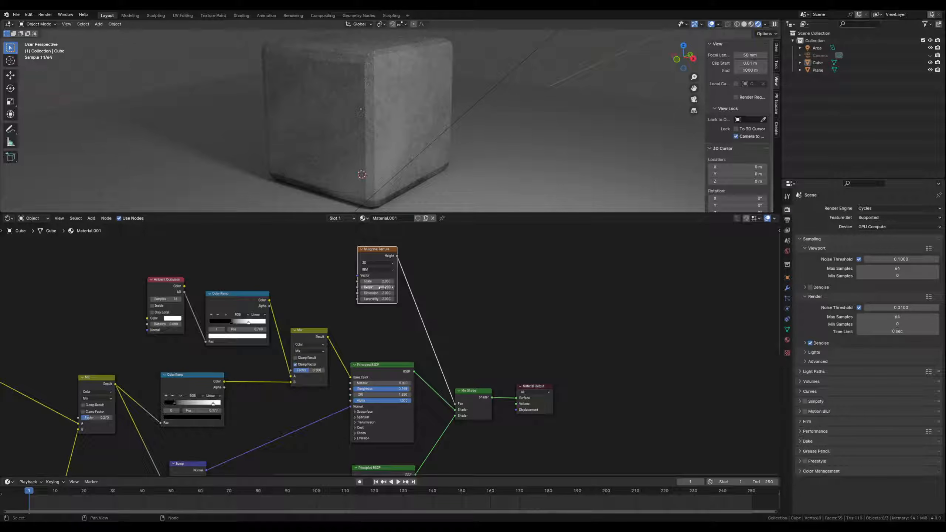
pyautogui.doubleClick(369, 293)
pyautogui.press('Return')
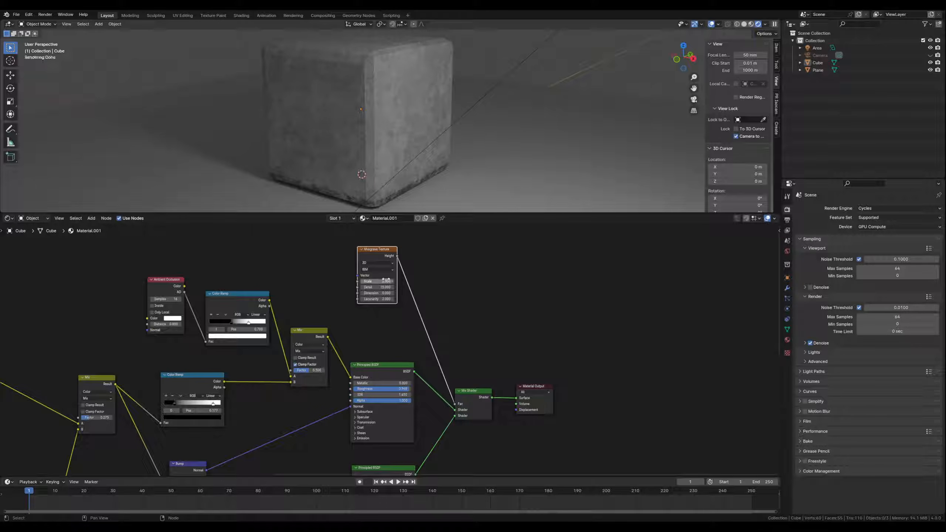
# Move the Musgrave Texture further up and attach Texture Coordinate and Mapping nodes, using Object coordinates
pyautogui.moveTo(382, 250); pyautogui.dragTo(395, 241)
pyautogui.moveTo(369, 328); pyautogui.dragTo(342, 381, button='middle')
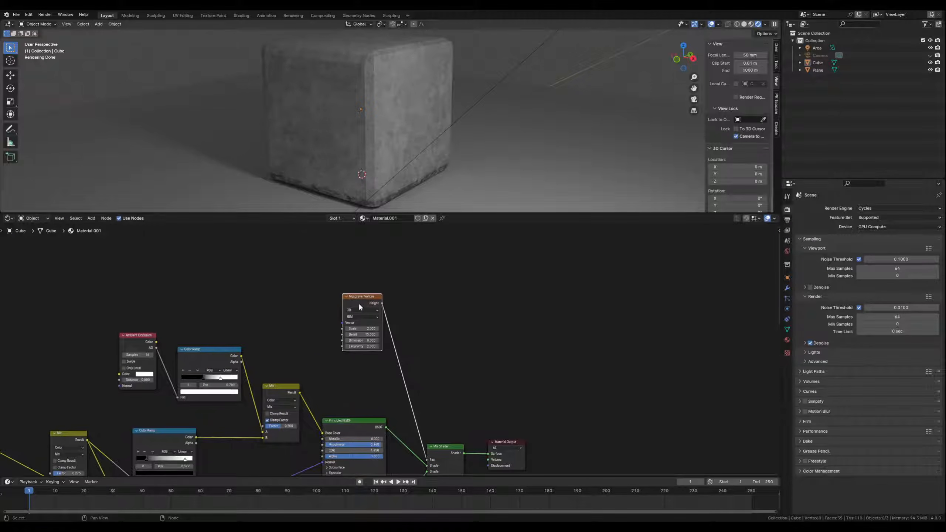
pyautogui.moveTo(364, 299); pyautogui.dragTo(344, 258)
pyautogui.hotkey('ctrl', 't')
pyautogui.click(273, 279)
pyautogui.moveTo(274, 281); pyautogui.dragTo(283, 278)
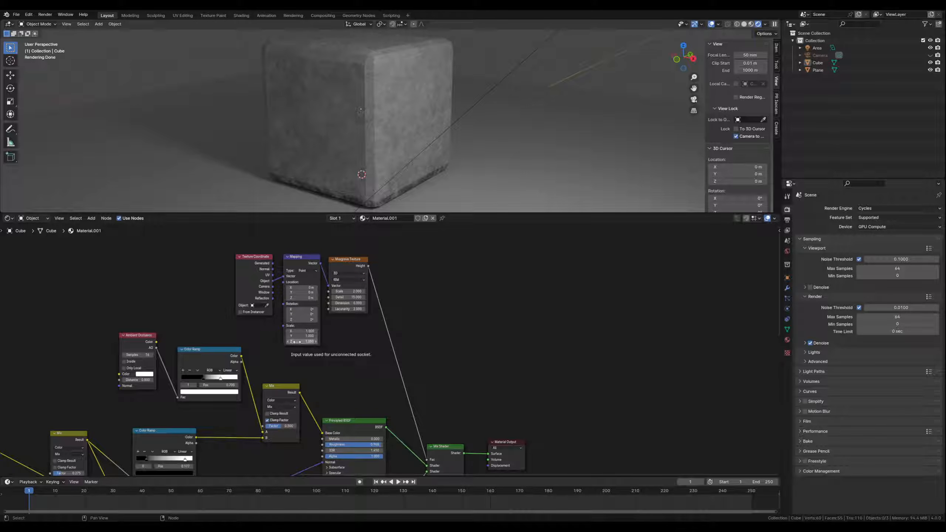
# Set the Z Scale of the Musgrave Texture's Mapping node to 2
pyautogui.moveTo(296, 341); pyautogui.dragTo(337, 341)
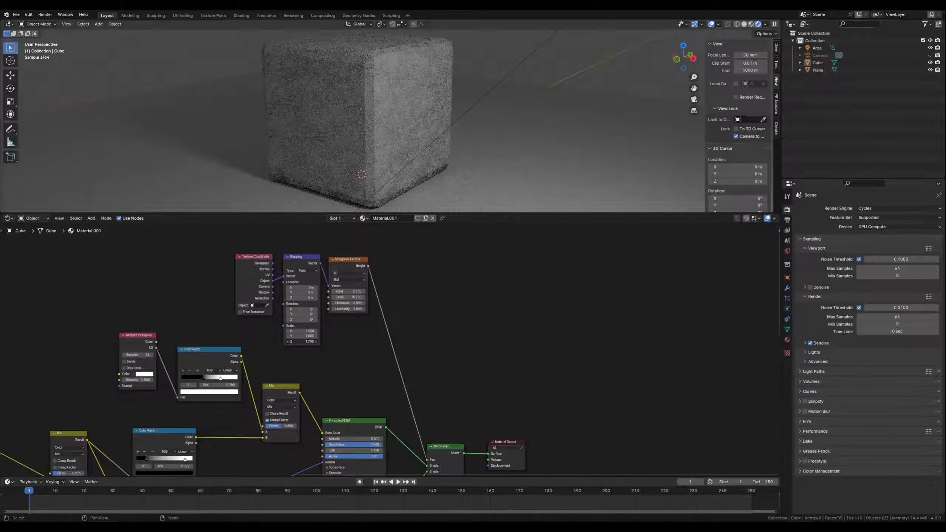
pyautogui.rightClick(296, 342)
pyautogui.click(294, 342)
pyautogui.write('2')
pyautogui.press('Return')
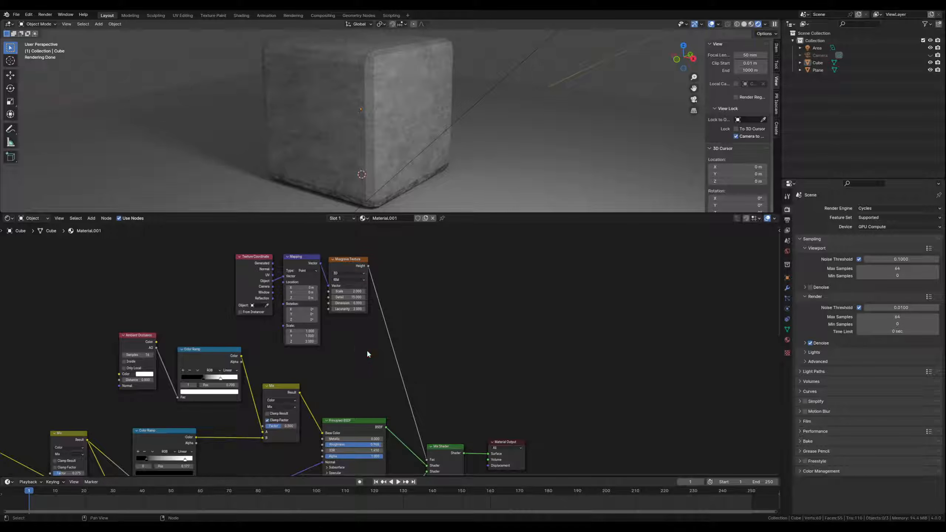
# Insert a Color Ramp on the link between the Musgrave Texture and the Mix Shader's Fac input
pyautogui.hotkey('shift', 'a')
pyautogui.write('ram')
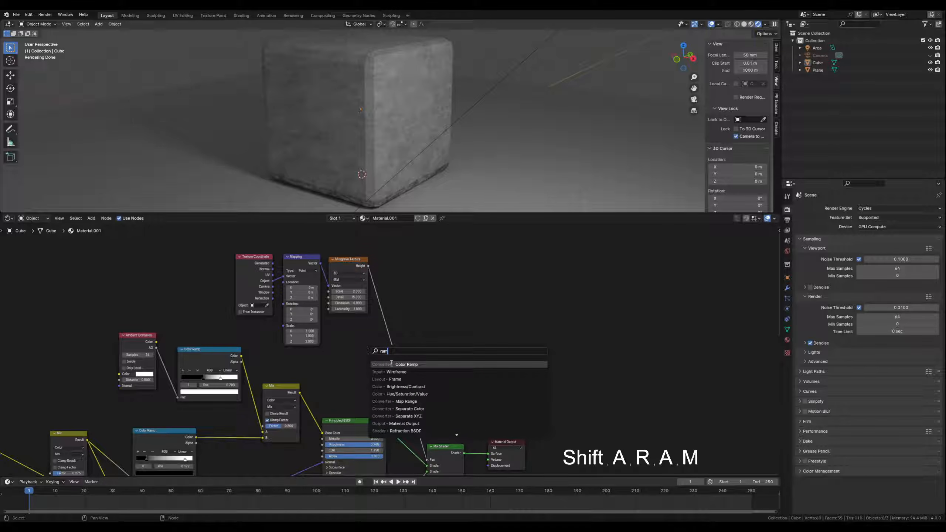
pyautogui.click(390, 363)
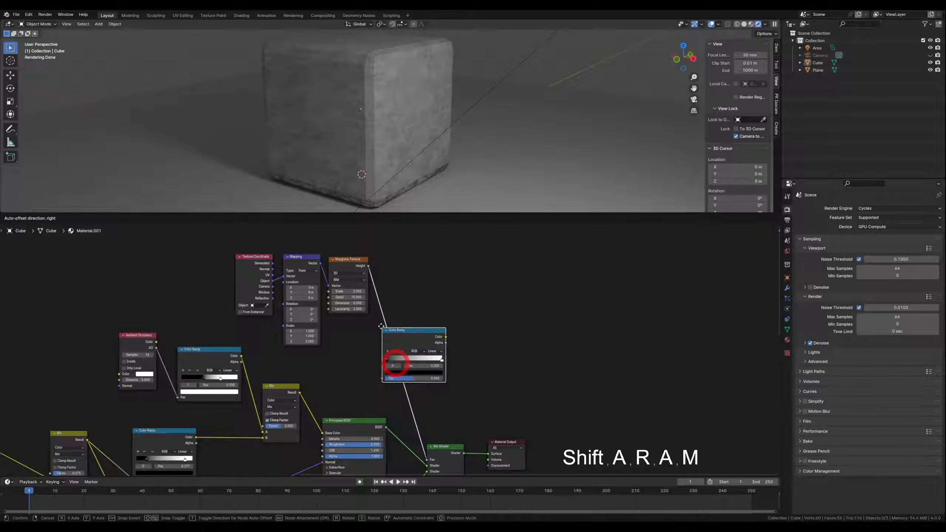
pyautogui.click(422, 305)
# Tighten the Musgrave ramp's contrast with its light stop at about 0.57, tint that stop light grey, and check the cube's surface
pyautogui.moveTo(397, 334); pyautogui.dragTo(433, 337)
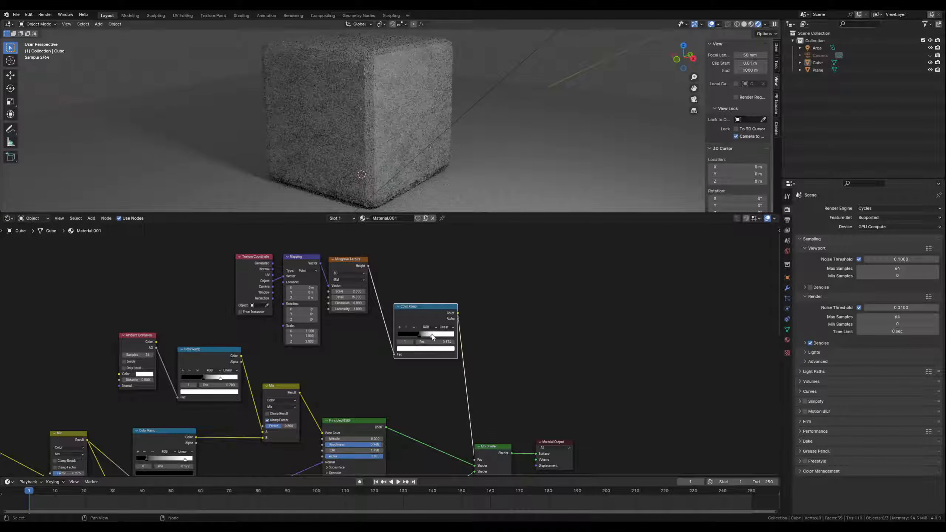
pyautogui.click(420, 349)
pyautogui.moveTo(424, 335); pyautogui.dragTo(406, 335)
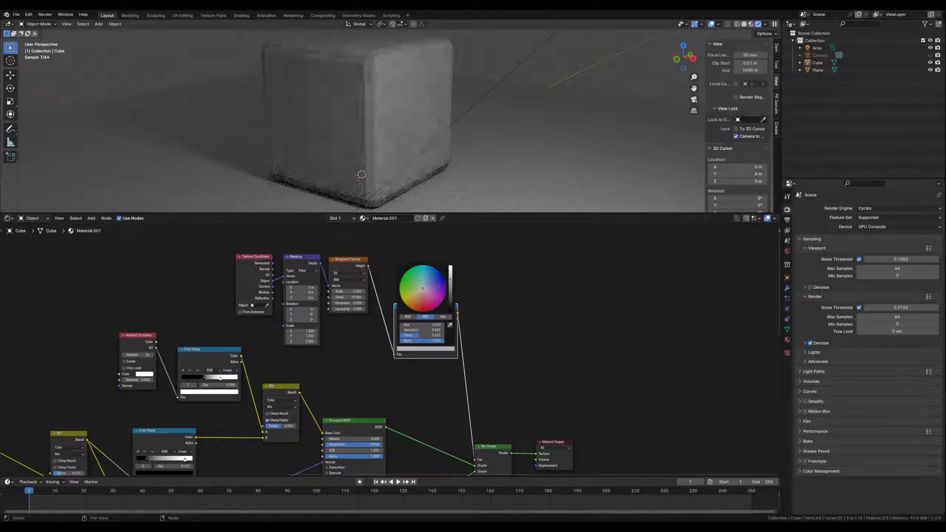
pyautogui.moveTo(451, 279); pyautogui.dragTo(451, 271)
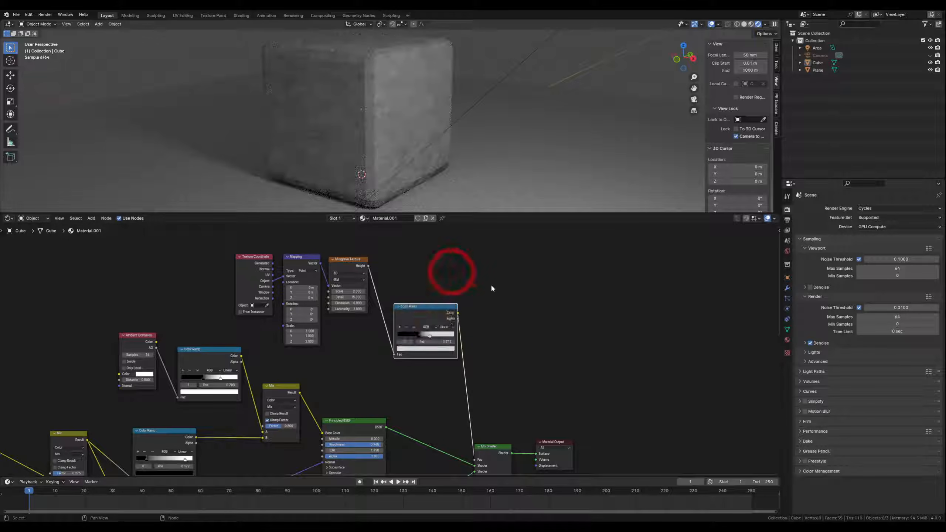
pyautogui.scroll(3, 420, 154)
pyautogui.moveTo(415, 150)
pyautogui.mouseDown(button='middle')
pyautogui.moveTo(428, 163)
pyautogui.moveTo(408, 165)
pyautogui.mouseUp(button='middle')
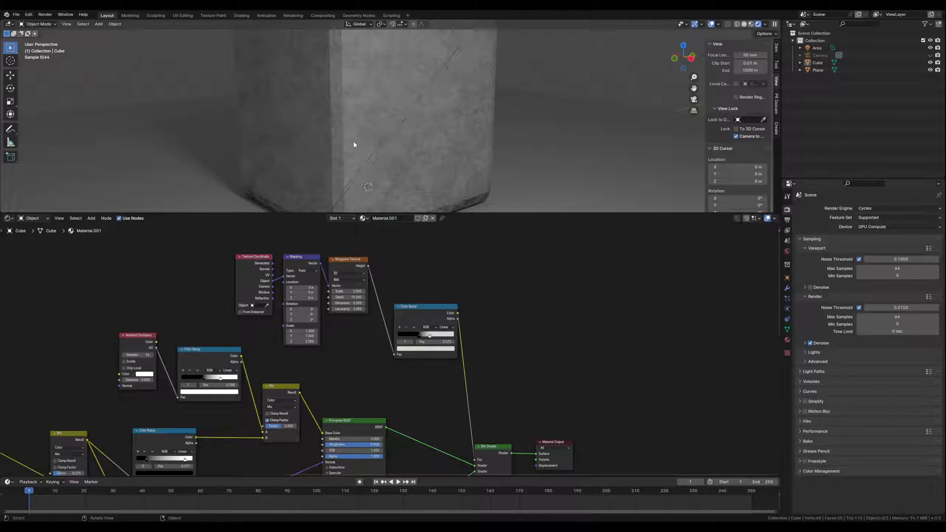
pyautogui.scroll(-4, 354, 143)
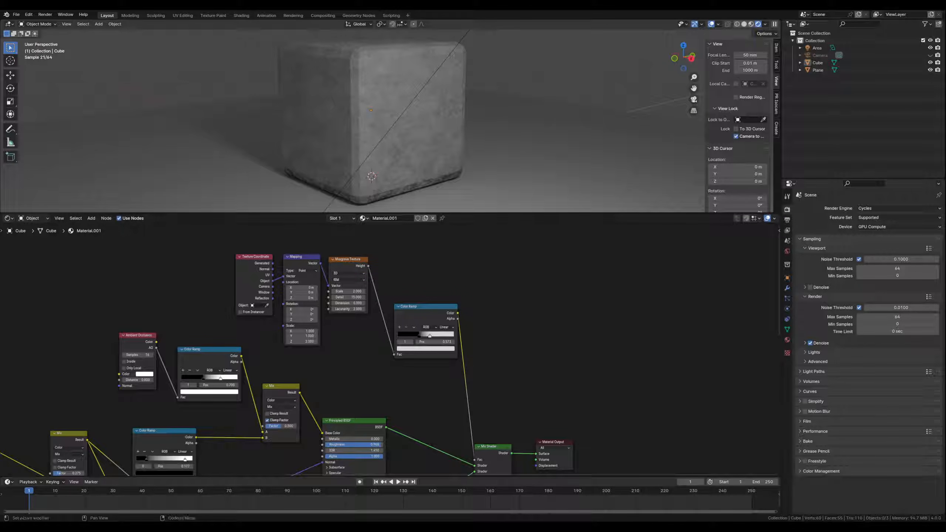
# Brighten the second Principled BSDF's Base Color to nearly white
pyautogui.moveTo(387, 388)
pyautogui.mouseDown(button='middle')
pyautogui.moveTo(405, 326)
pyautogui.moveTo(399, 315)
pyautogui.mouseUp(button='middle')
pyautogui.moveTo(414, 411); pyautogui.dragTo(411, 317, button='middle')
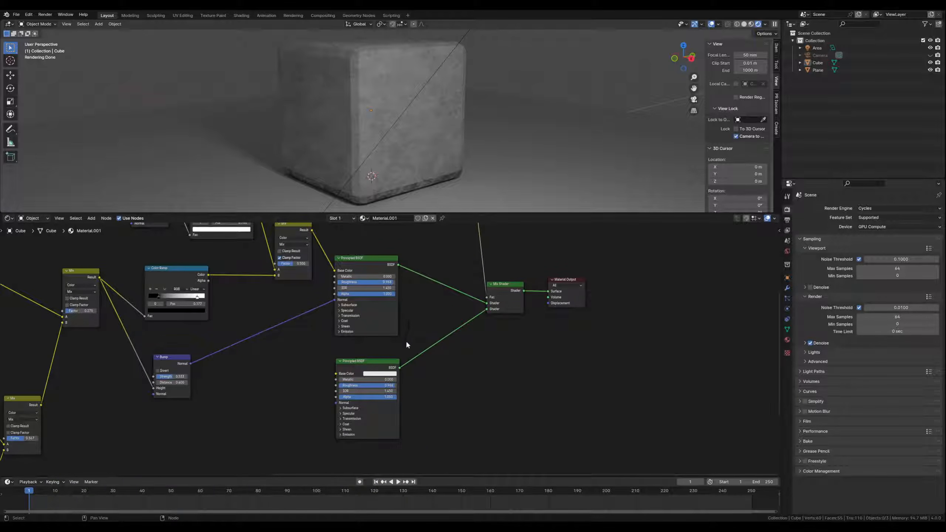
pyautogui.click(369, 373)
pyautogui.click(416, 294)
# Increase the contrast of the Color Ramp between the two Mix nodes, moving its black stop inward and its white stop to about 0.7
pyautogui.moveTo(280, 392); pyautogui.dragTo(300, 381, button='middle')
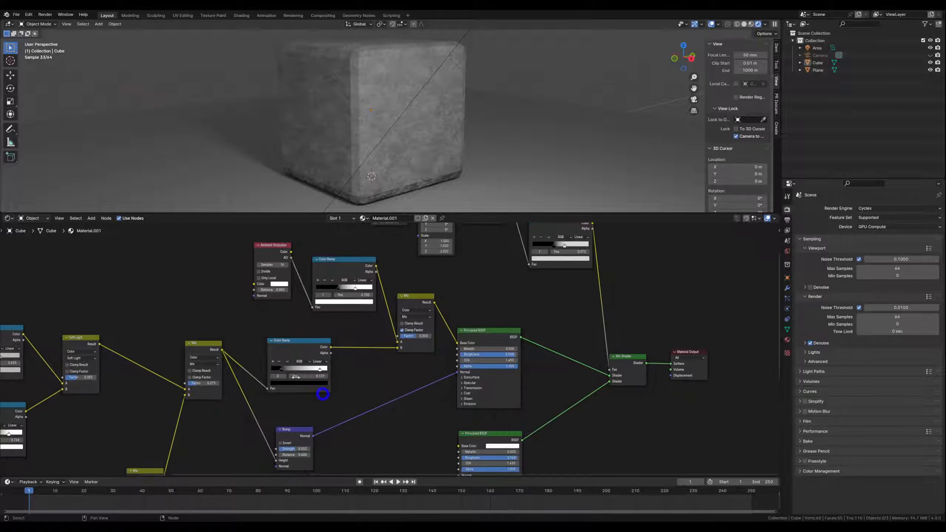
pyautogui.click(287, 342)
pyautogui.moveTo(278, 368); pyautogui.dragTo(312, 373)
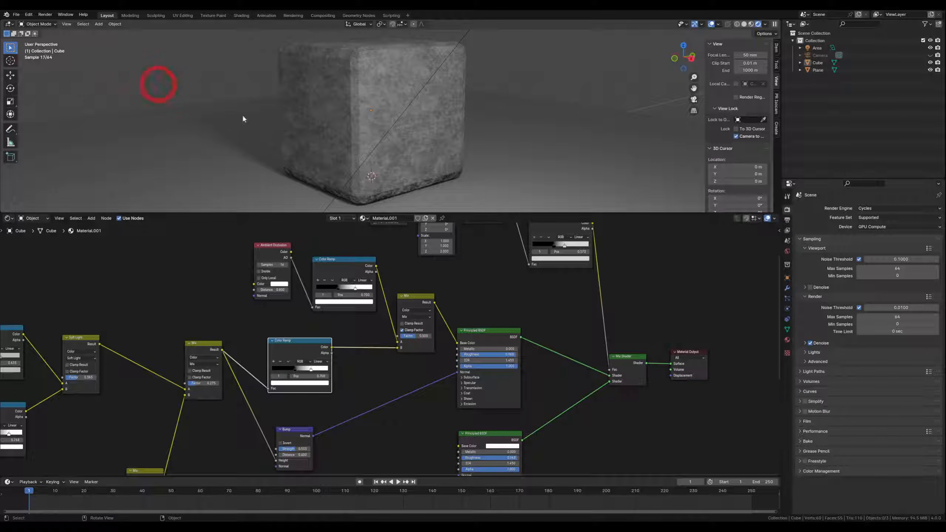
# Examine the concrete surface of the cube up close and from several angles
pyautogui.moveTo(319, 180); pyautogui.dragTo(344, 151, button='middle')
pyautogui.scroll(-1, 338, 162)
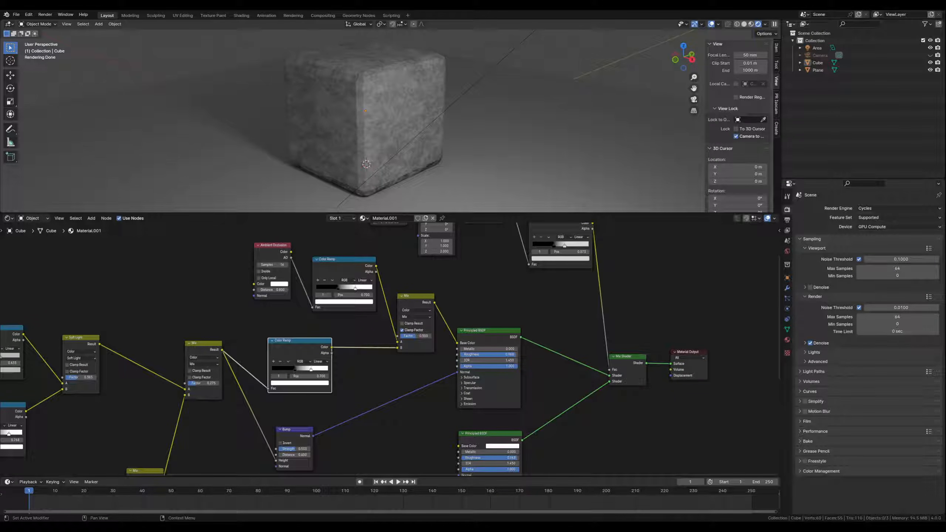
pyautogui.scroll(4, 397, 148)
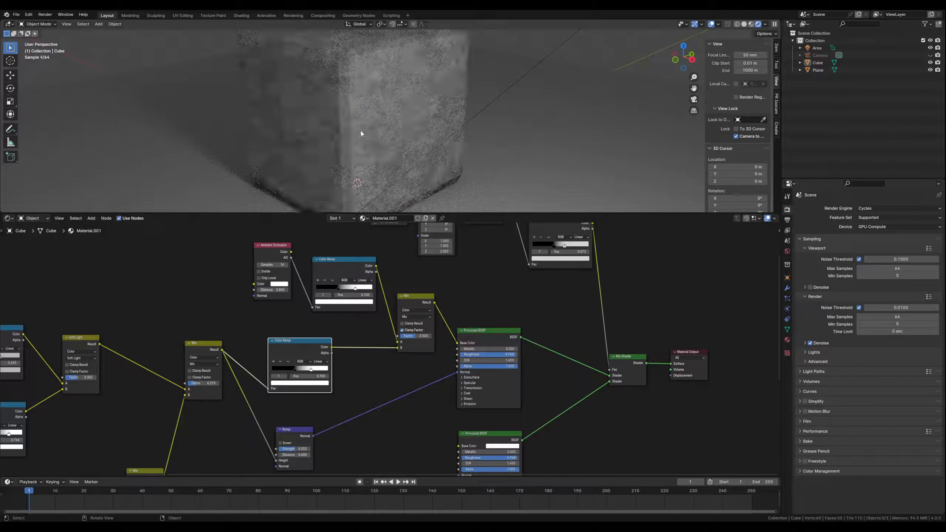
pyautogui.keyDown('shift'); pyautogui.moveTo(375, 123); pyautogui.dragTo(392, 148, button='middle'); pyautogui.keyUp('shift')
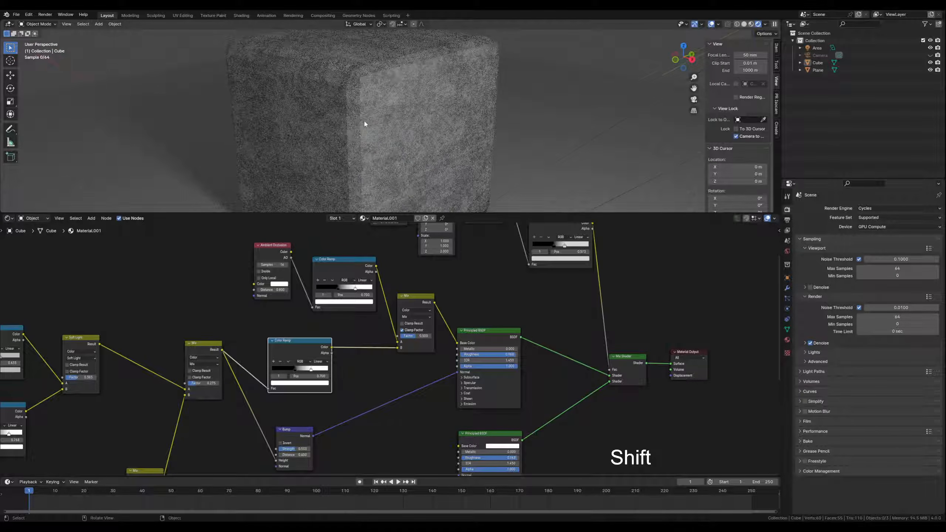
pyautogui.scroll(2, 360, 120)
pyautogui.moveTo(351, 121); pyautogui.dragTo(361, 138, button='middle')
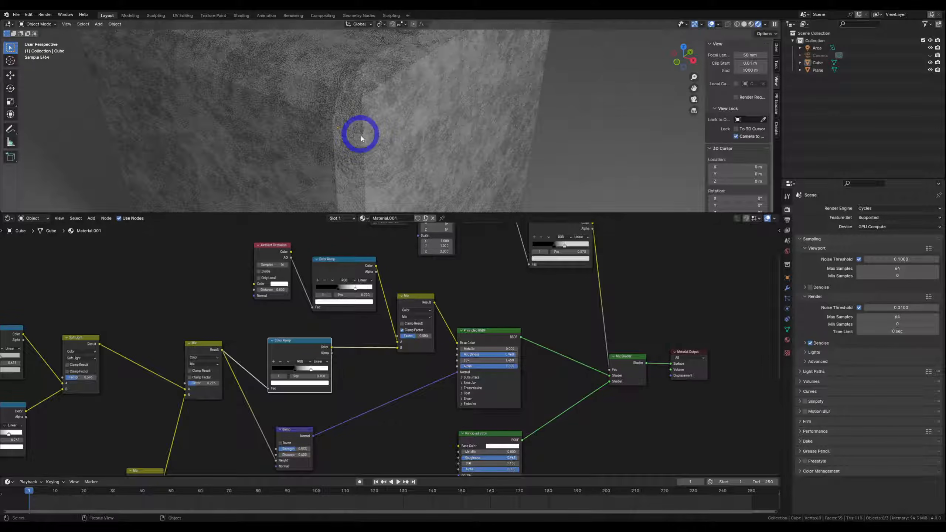
pyautogui.moveTo(419, 157); pyautogui.dragTo(366, 134, button='middle')
pyautogui.scroll(-5, 377, 148)
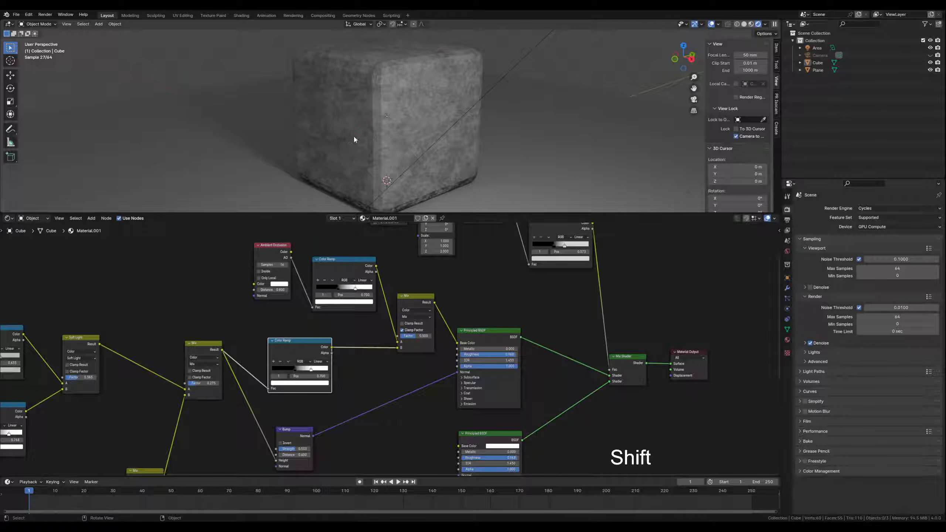
# Put the cube into Edit Mode and add five evenly spaced horizontal loop cuts around its sides
pyautogui.click(354, 136)
pyautogui.press('Tab')
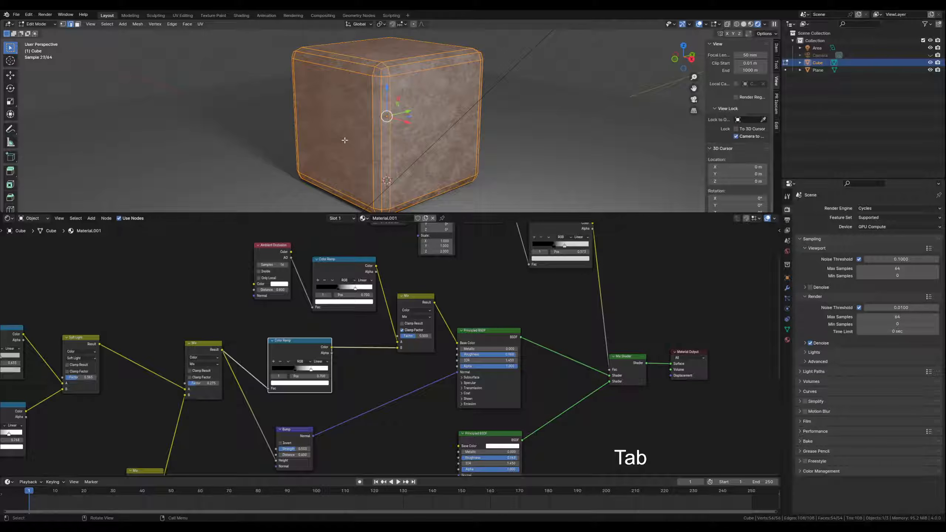
pyautogui.hotkey('ctrl', 'r')
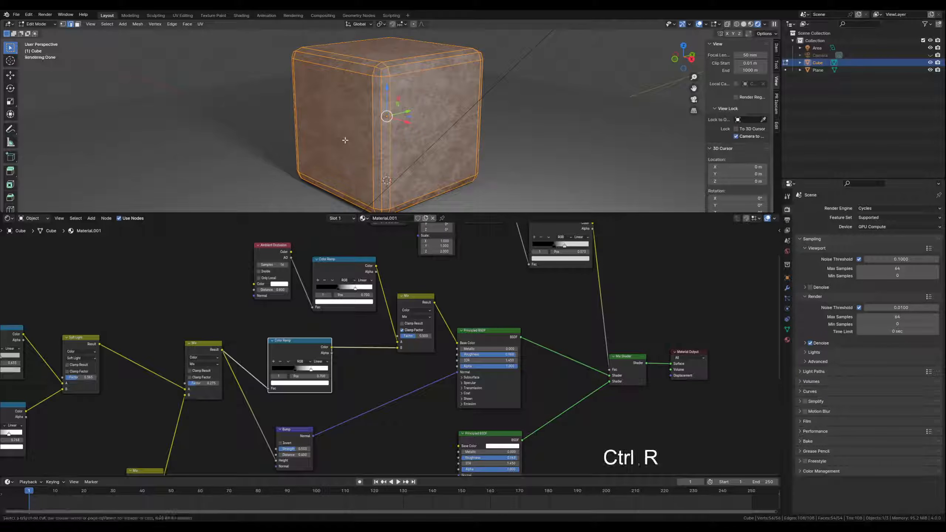
pyautogui.scroll(2, 369, 126)
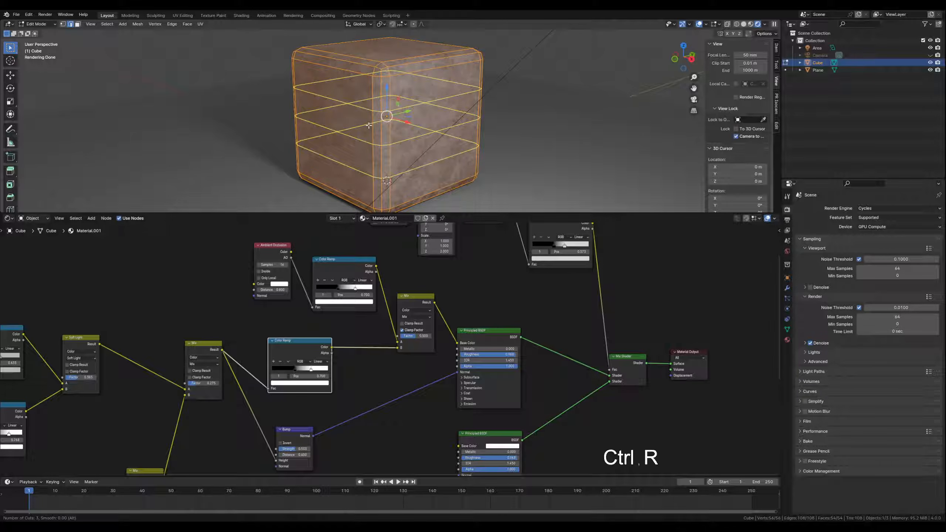
pyautogui.scroll(4, 369, 126)
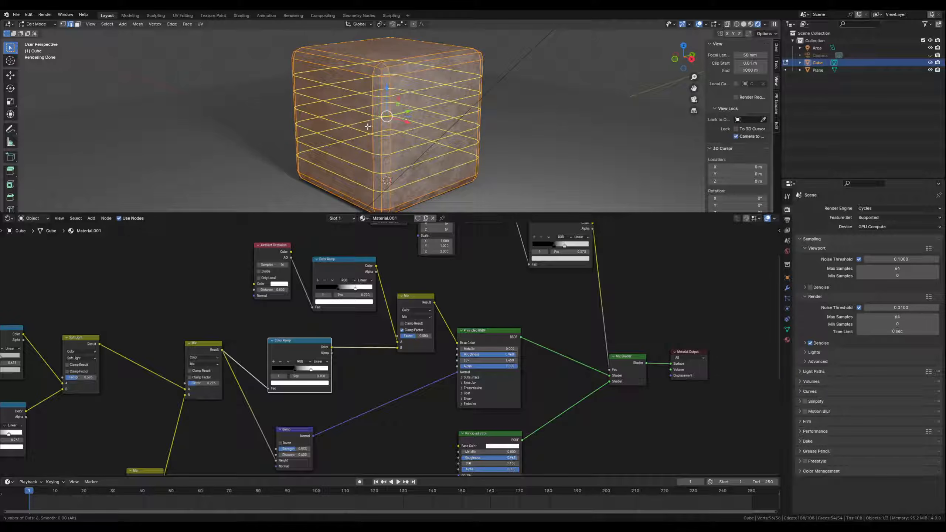
pyautogui.scroll(-1, 367, 126)
pyautogui.click(368, 127)
pyautogui.rightClick(368, 127)
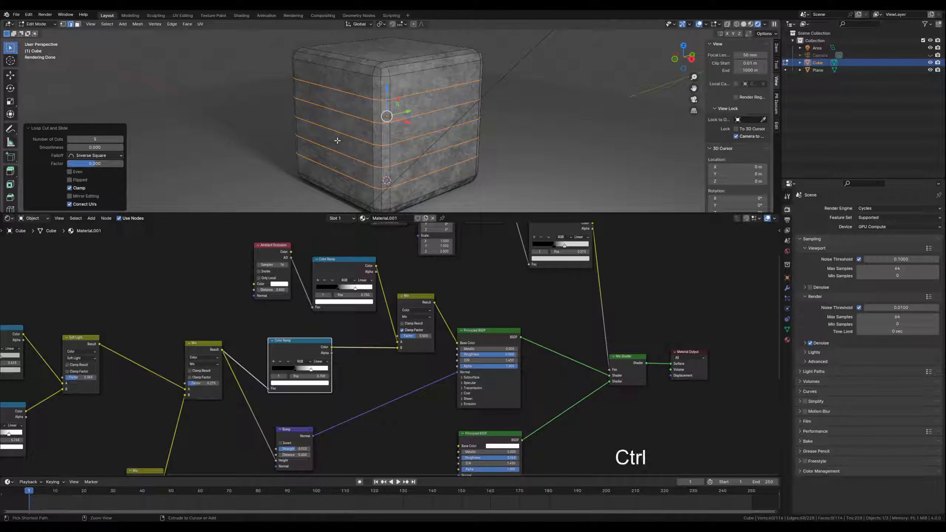
# Add five evenly spaced vertical loop cuts across the same side of the cube, leaving them centred
pyautogui.hotkey('ctrl', 'r')
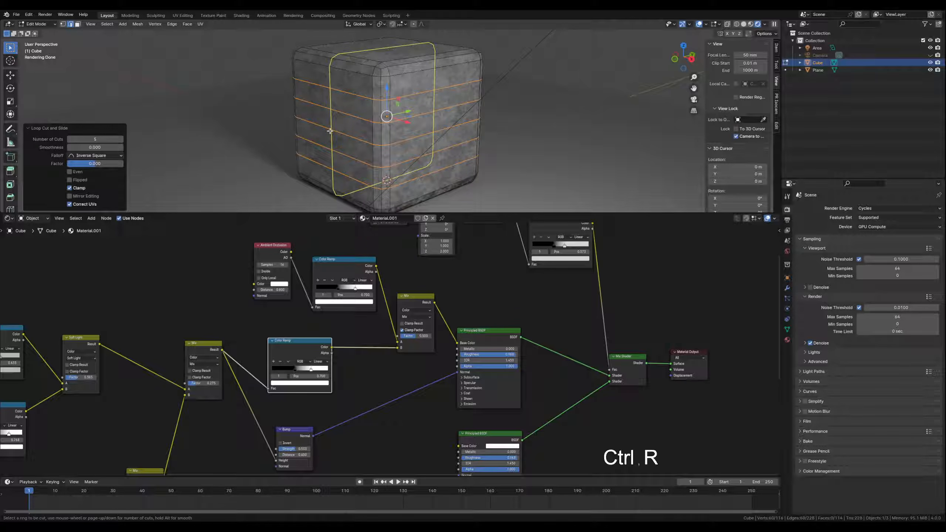
pyautogui.scroll(3, 328, 130)
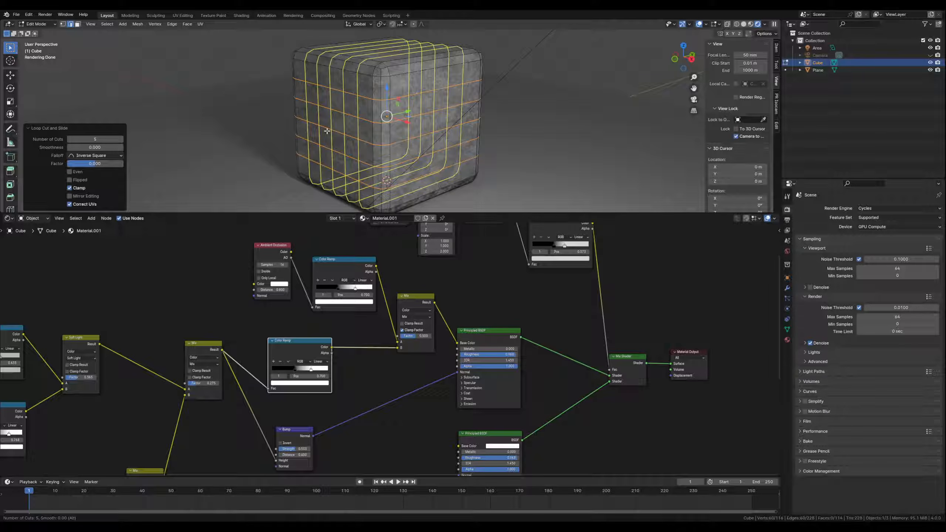
pyautogui.click(327, 131)
pyautogui.rightClick(332, 133)
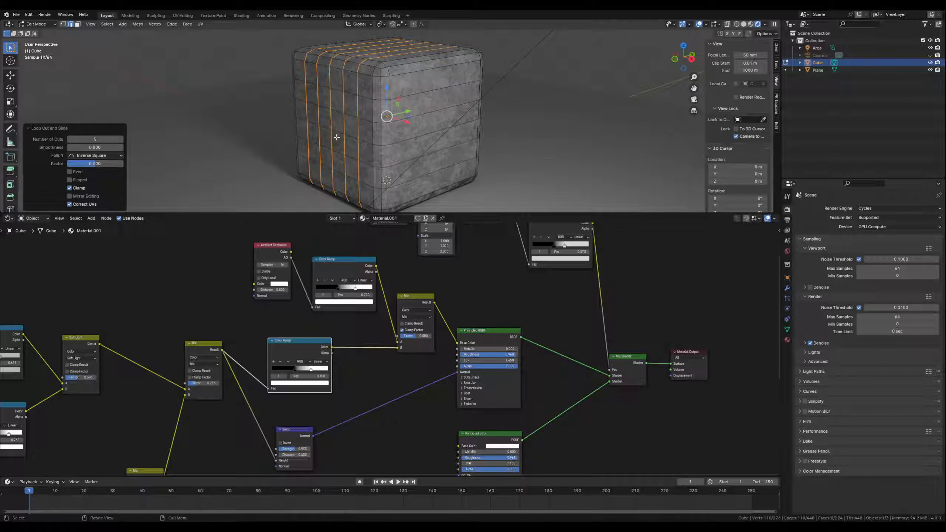
# Select four adjacent faces in one horizontal row on the cube's subdivided side, extrude them outward about 0.63 m, and return to Object Mode
pyautogui.press('3')
pyautogui.click(324, 119)
pyautogui.click(310, 117)
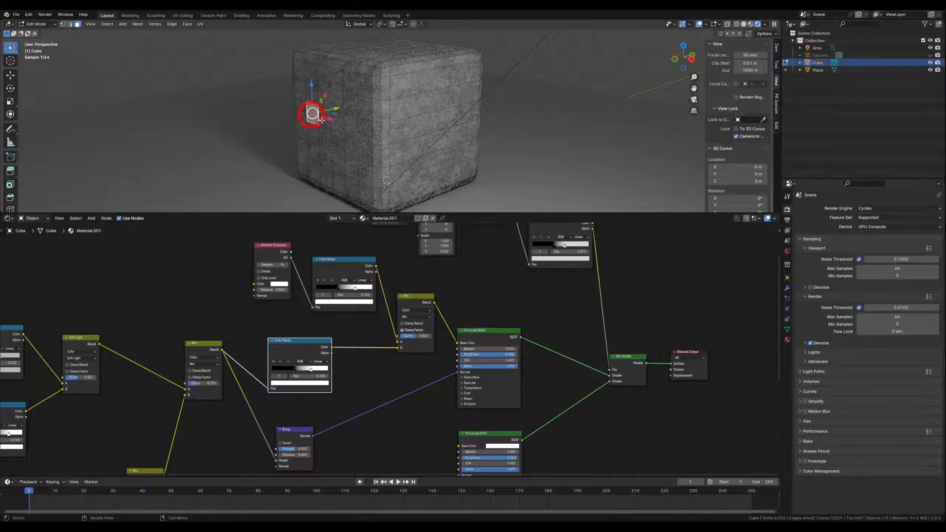
pyautogui.keyDown('shift'); pyautogui.click(324, 122); pyautogui.keyUp('shift')
pyautogui.keyDown('shift'); pyautogui.click(338, 126); pyautogui.keyUp('shift')
pyautogui.keyDown('shift'); pyautogui.click(351, 129); pyautogui.keyUp('shift')
pyautogui.press('e')
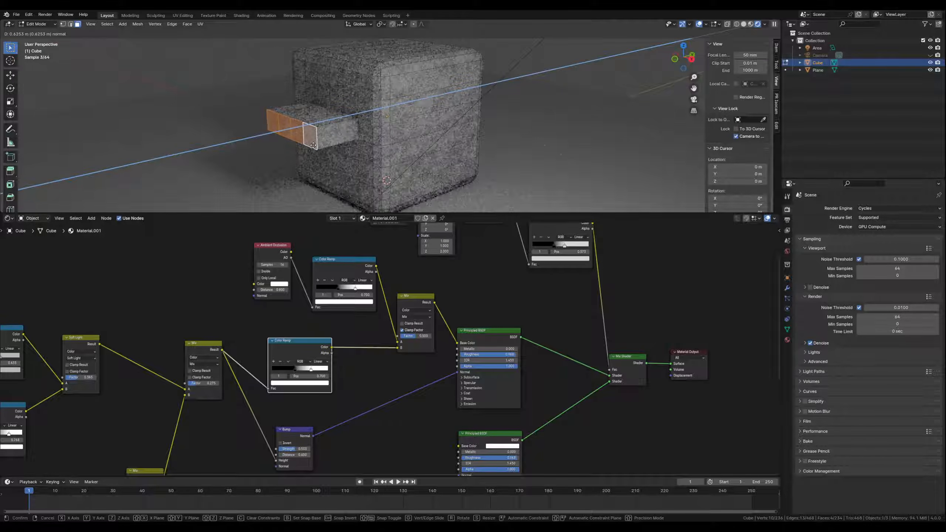
pyautogui.click(313, 145)
pyautogui.press('Tab')
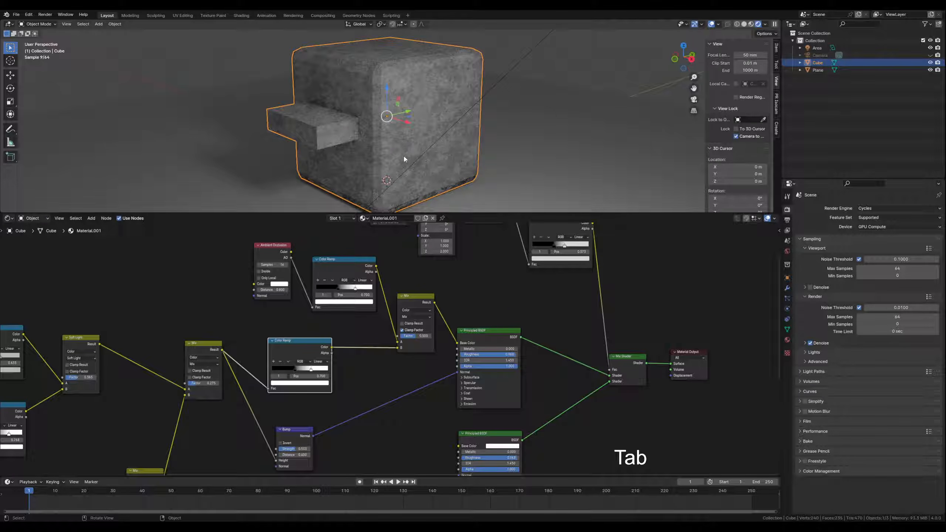
pyautogui.scroll(1, 405, 157)
pyautogui.keyDown('shift'); pyautogui.moveTo(378, 153); pyautogui.dragTo(363, 159, button='middle'); pyautogui.keyUp('shift')
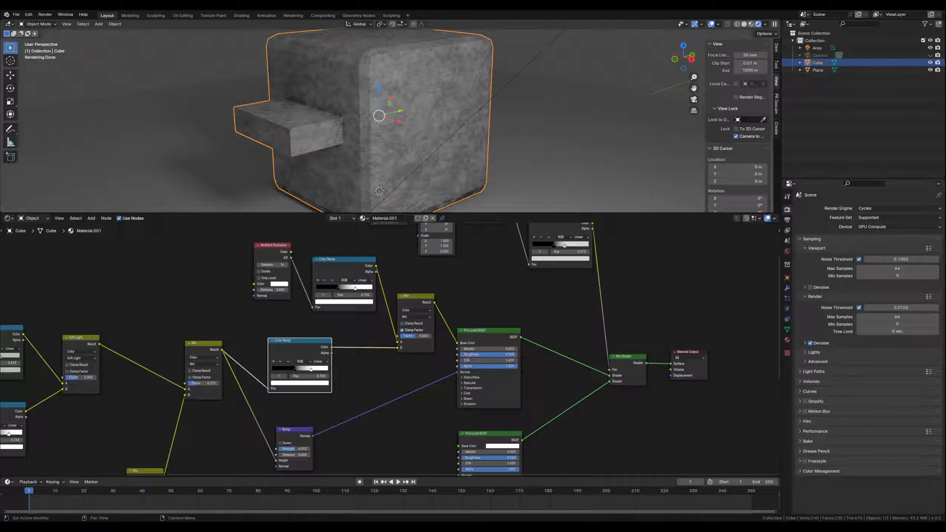
# Apply a level 1 subdivision surface to the extruded cube and shade it smooth
pyautogui.click(166, 78)
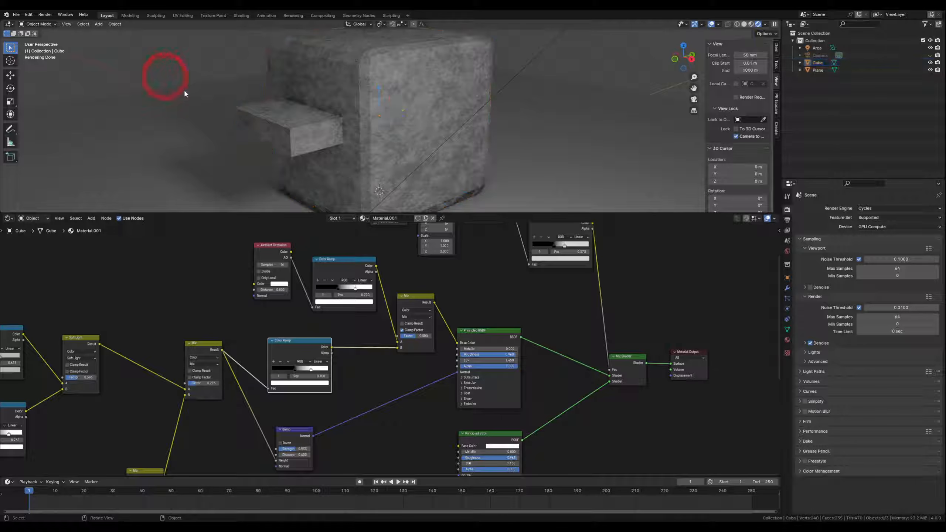
pyautogui.moveTo(242, 130); pyautogui.dragTo(239, 122, button='middle')
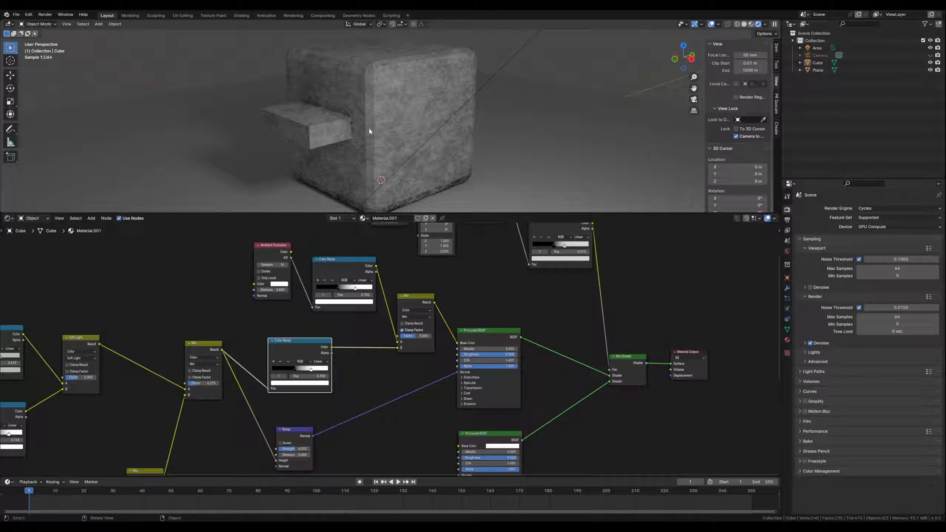
pyautogui.click(368, 129)
pyautogui.hotkey('ctrl', '1')
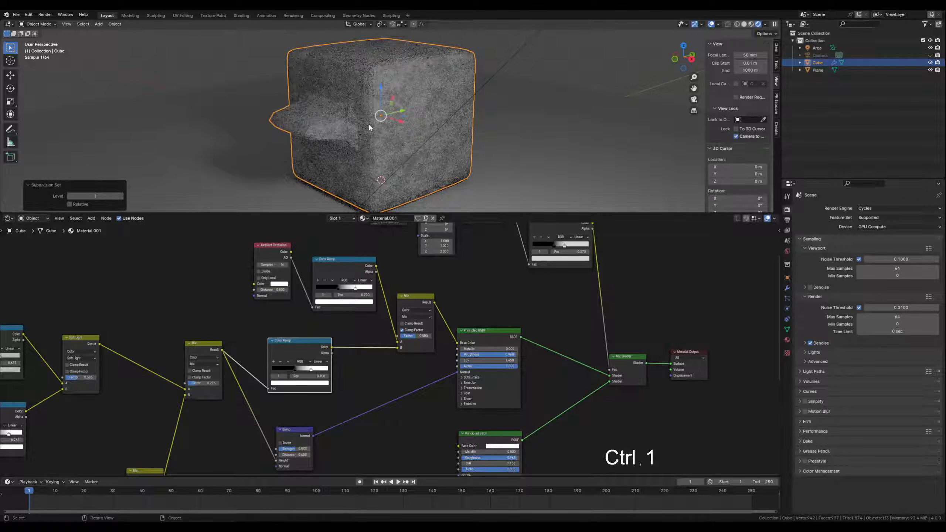
pyautogui.click(139, 78)
pyautogui.click(345, 146)
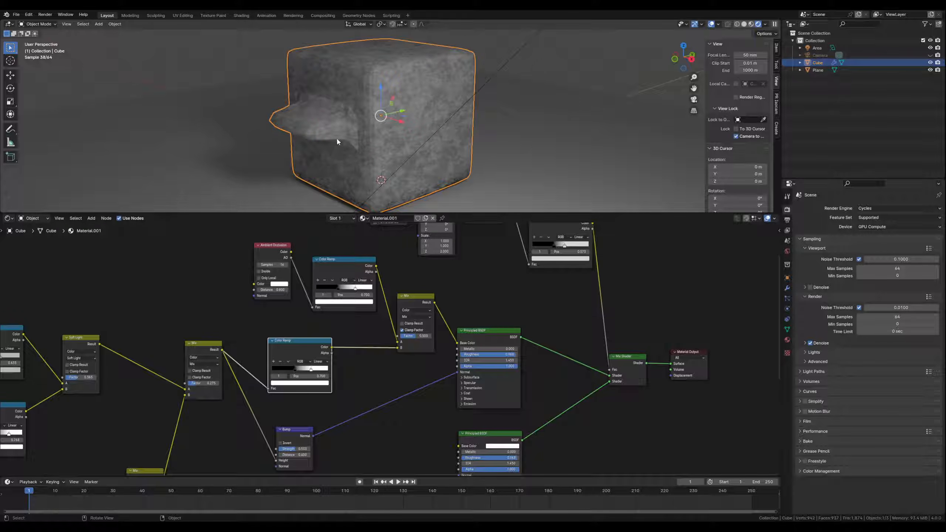
pyautogui.rightClick(337, 138)
pyautogui.click(320, 132)
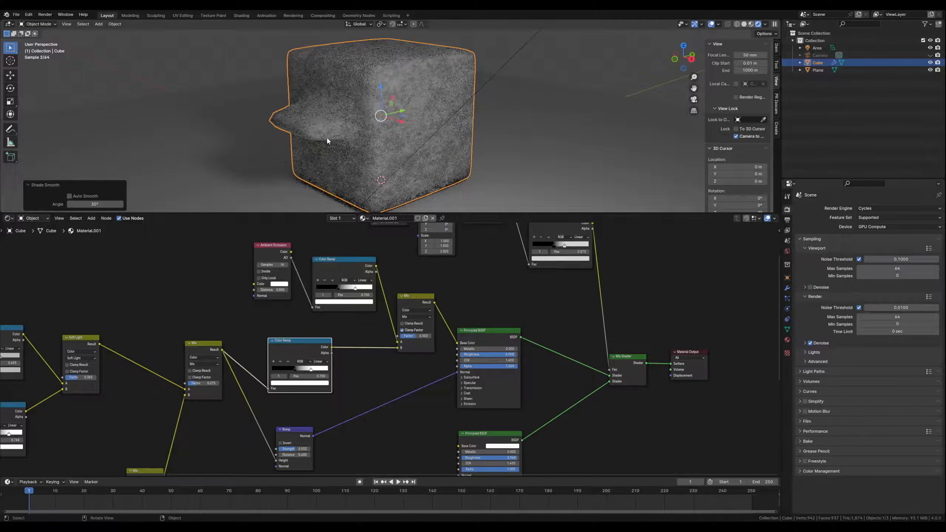
pyautogui.click(139, 83)
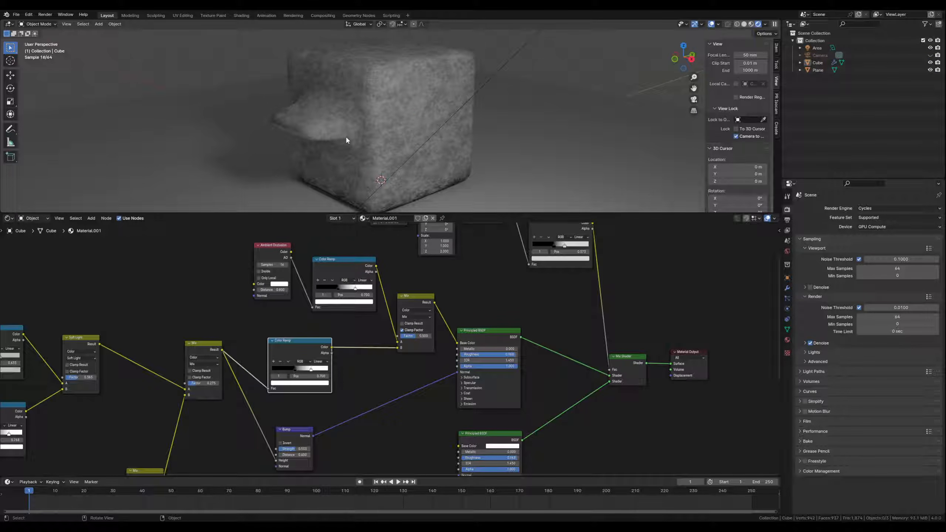
# Add a 2 m cube, move it about -1.72 m along X beside the concrete block, and raise it 1 m along Z
pyautogui.scroll(1, 346, 135)
pyautogui.scroll(-3, 332, 140)
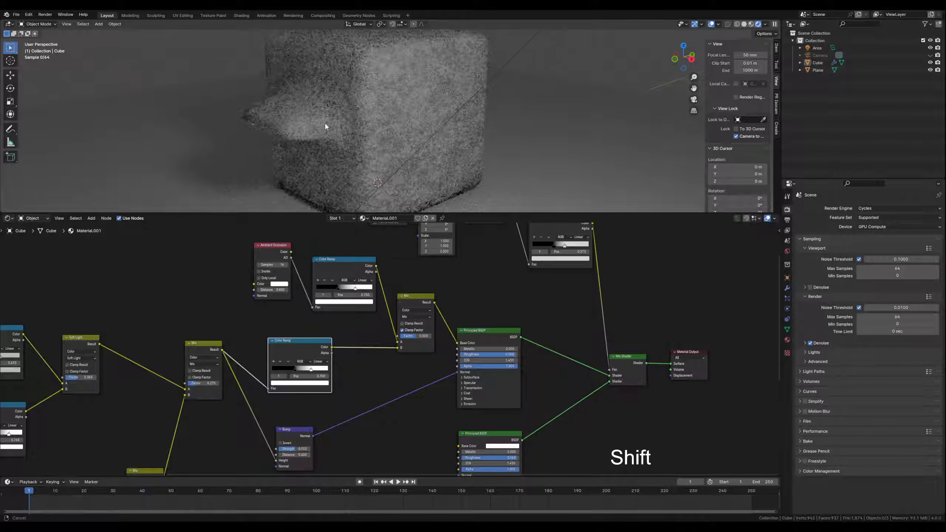
pyautogui.scroll(1, 322, 112)
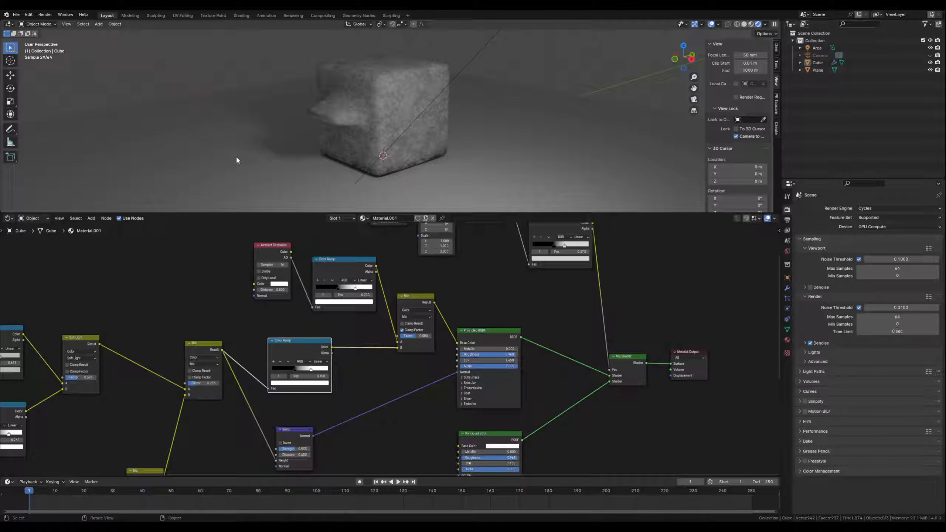
pyautogui.hotkey('shift', 'a')
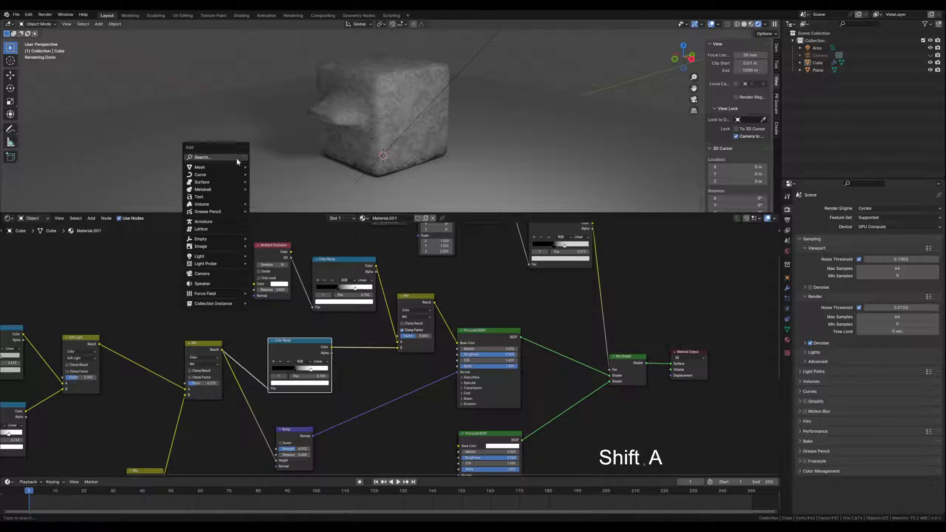
pyautogui.moveTo(234, 167)
pyautogui.click(269, 174)
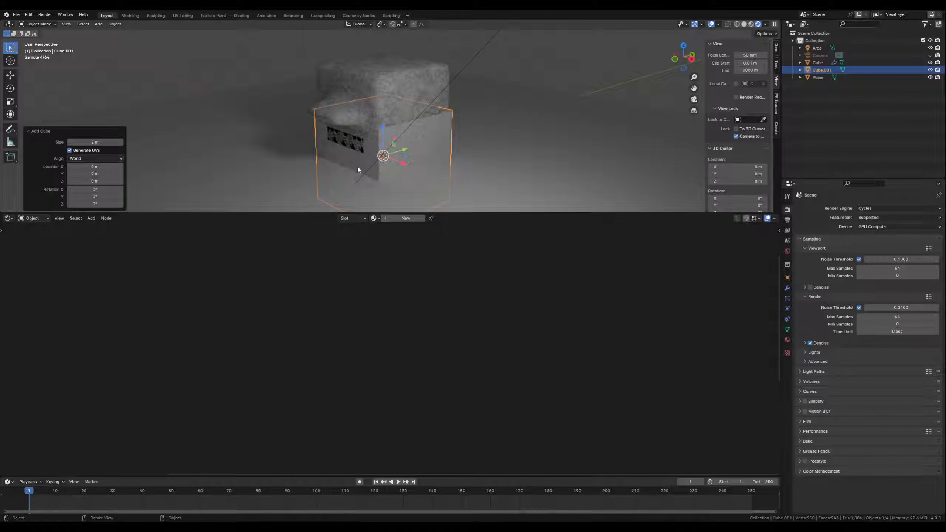
pyautogui.moveTo(404, 151); pyautogui.dragTo(255, 165)
pyautogui.press('g')
pyautogui.press('z')
pyautogui.press('1')
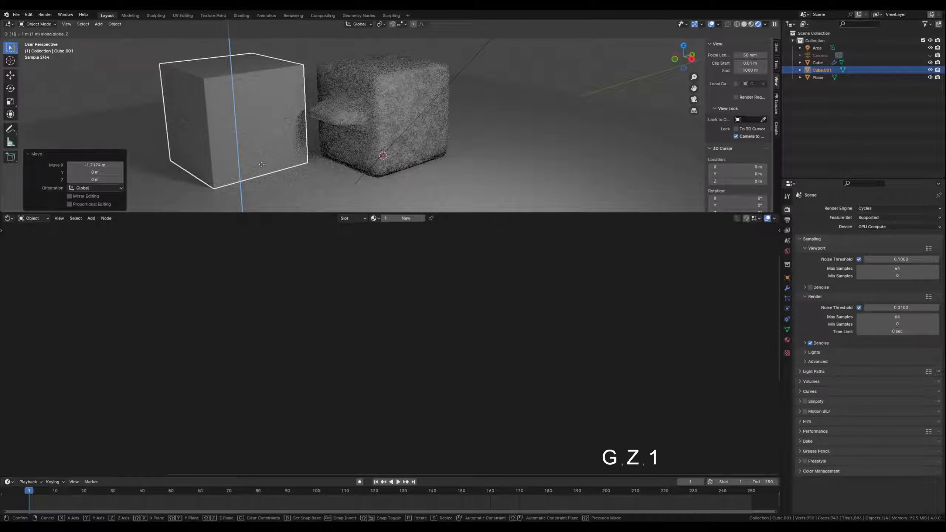
pyautogui.press('Return')
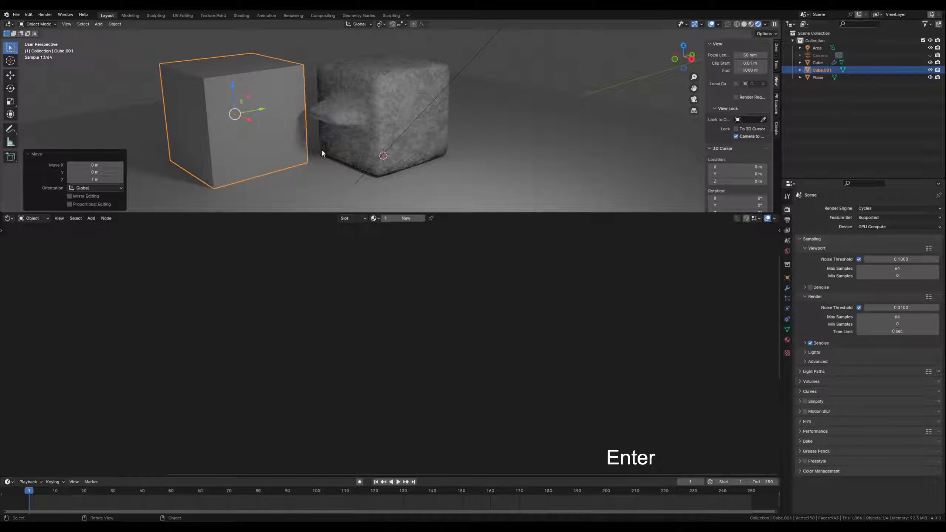
# Scale the new cube down to about 0.63, apply its scale, and shift it about 0.63 m along X
pyautogui.press('s')
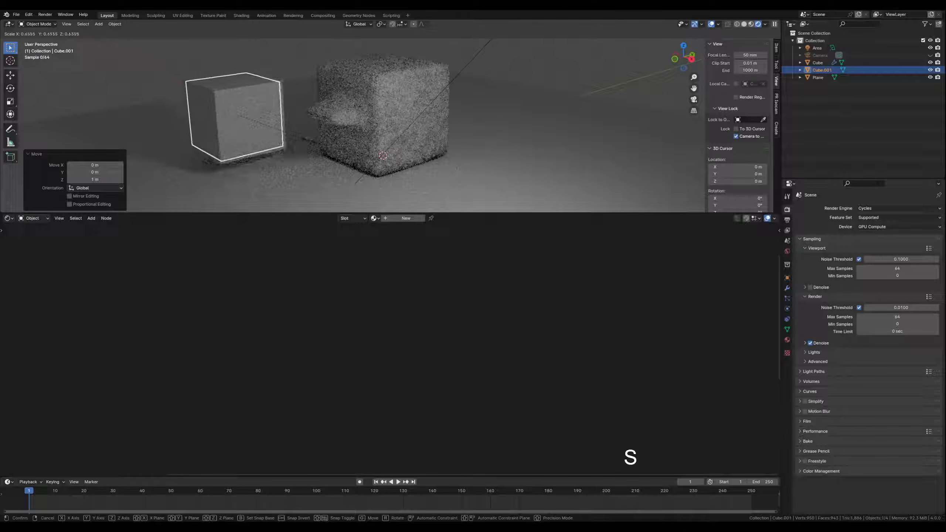
pyautogui.click(305, 139)
pyautogui.hotkey('ctrl', 'a')
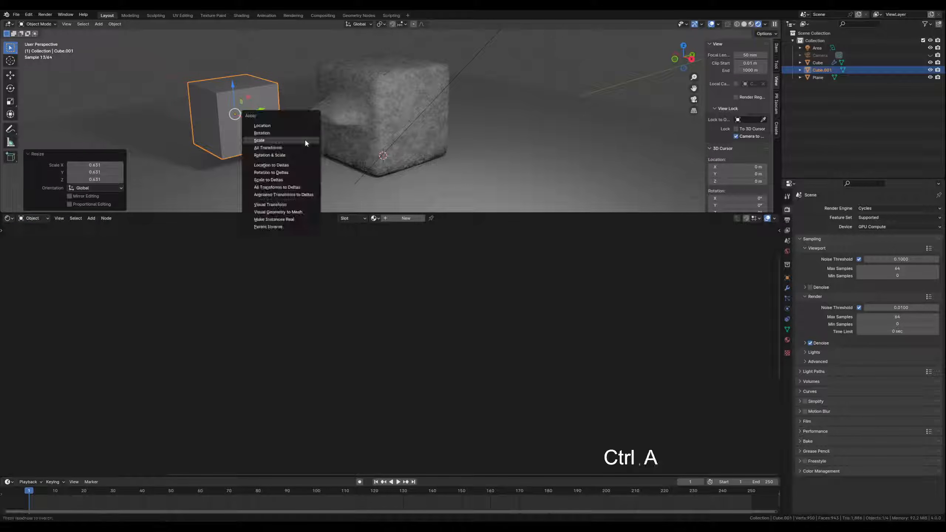
pyautogui.click(269, 141)
pyautogui.moveTo(256, 123); pyautogui.dragTo(264, 128)
# Assign the existing Material.001 concrete material to the new smaller cube
pyautogui.click(787, 341)
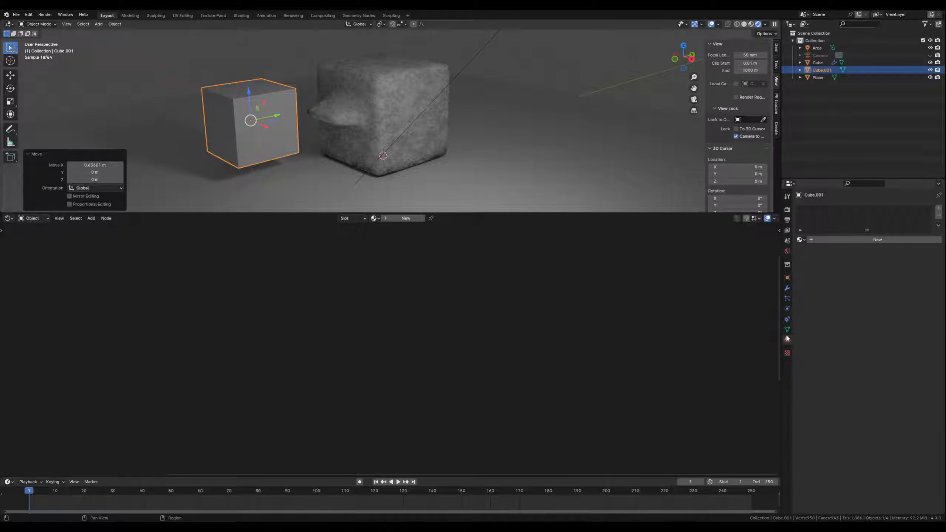
pyautogui.click(800, 239)
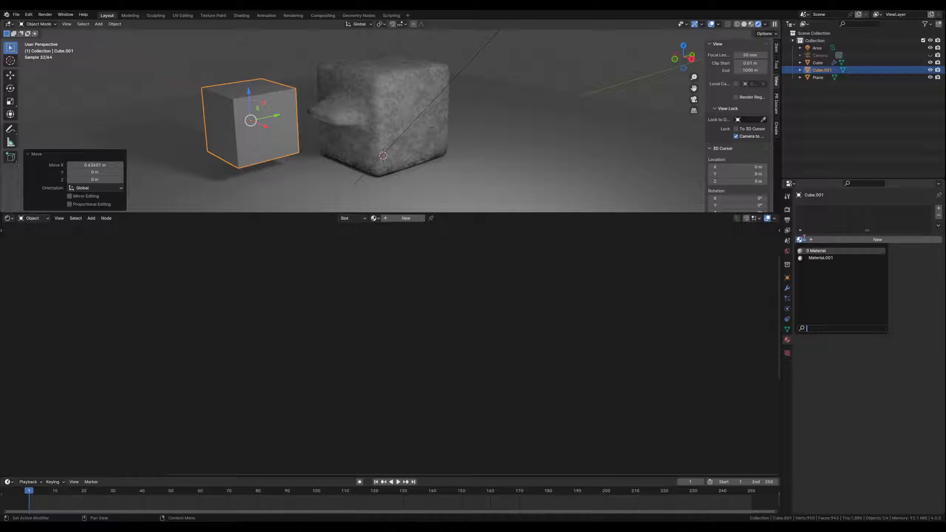
pyautogui.click(820, 258)
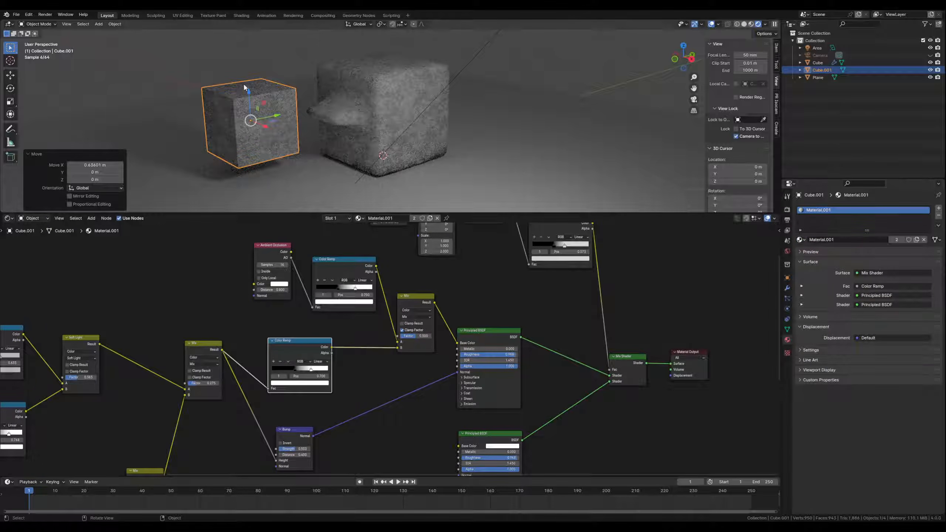
pyautogui.click(135, 84)
pyautogui.click(238, 134)
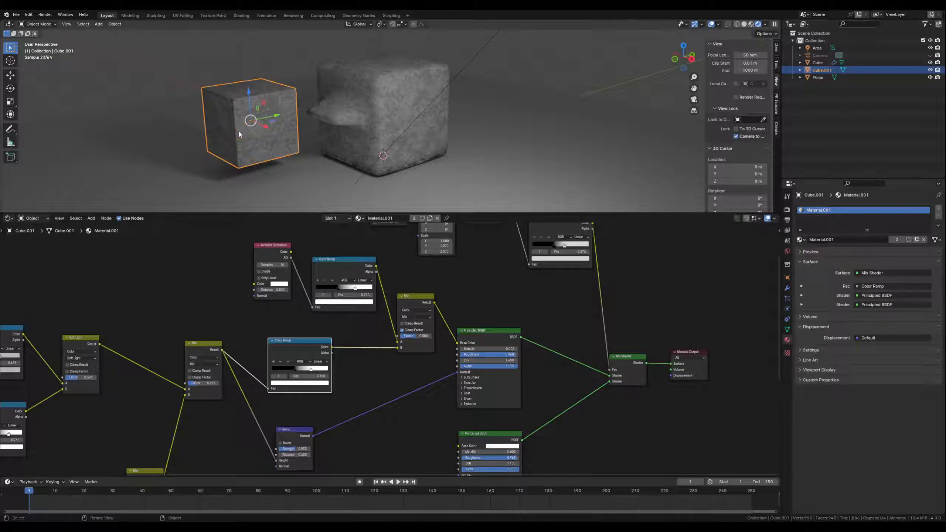
# Bevel all edges of the smaller cube in Edit Mode with a width of about 0.23 m and three segments
pyautogui.press('Tab')
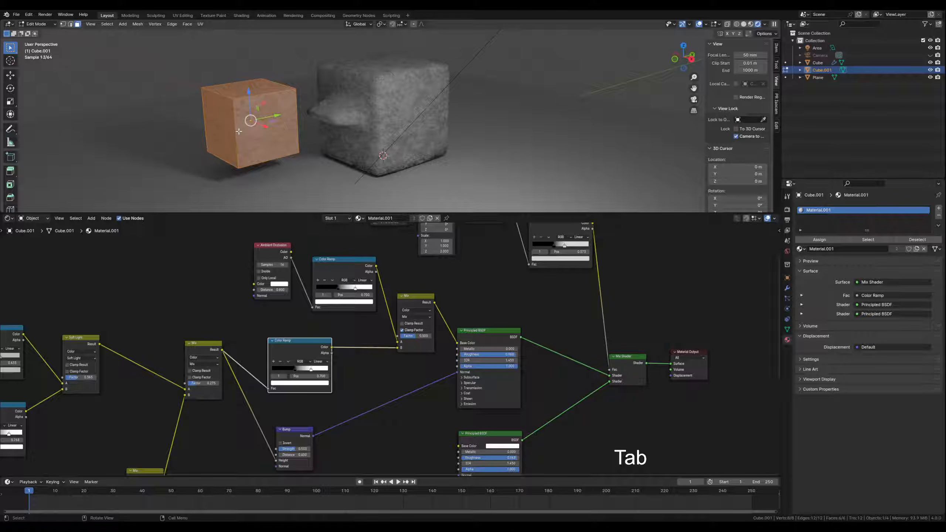
pyautogui.press('2')
pyautogui.hotkey('ctrl', 'b')
pyautogui.scroll(1, 280, 135)
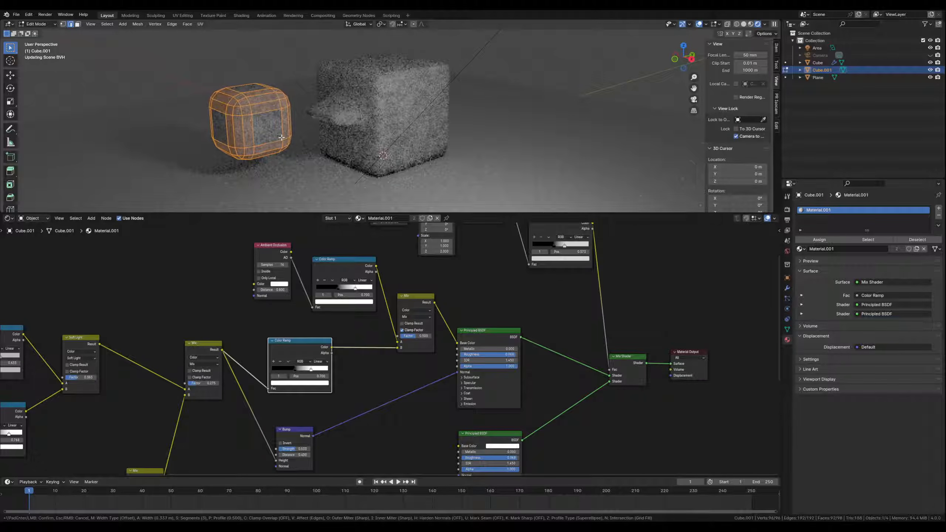
pyautogui.click(277, 136)
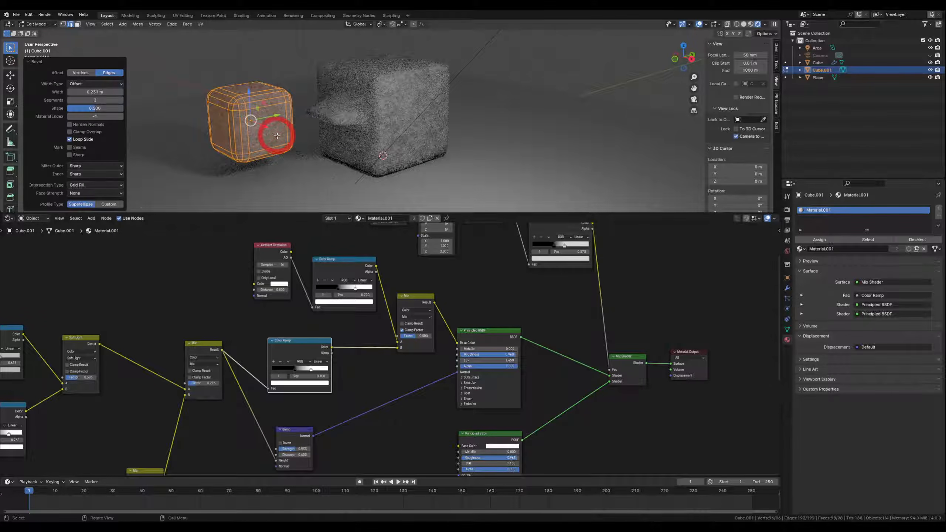
pyautogui.press('Tab')
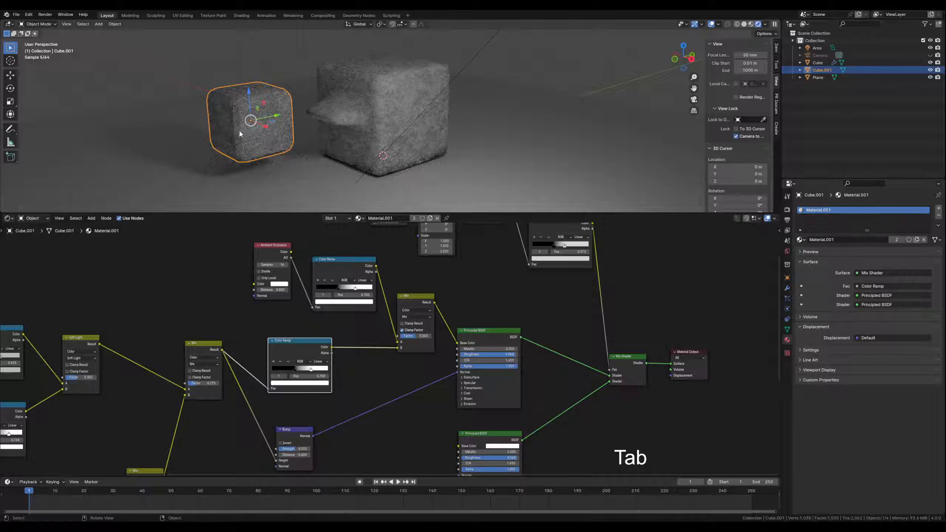
# Move the smaller cube along Y until it intersects the large block's extruded bump
pyautogui.click(162, 80)
pyautogui.click(237, 131)
pyautogui.scroll(3, 322, 144)
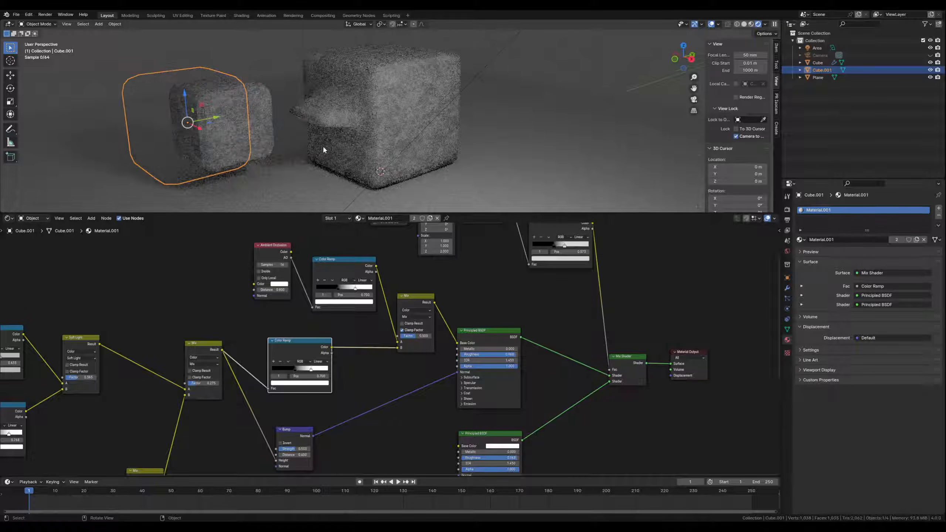
pyautogui.moveTo(218, 119); pyautogui.dragTo(286, 120)
pyautogui.click(122, 86)
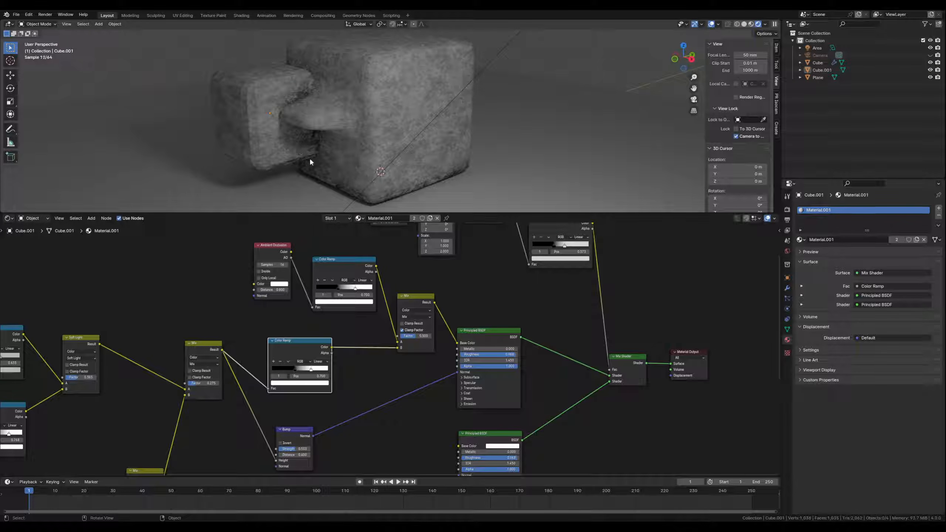
pyautogui.moveTo(297, 151); pyautogui.dragTo(298, 149, button='middle')
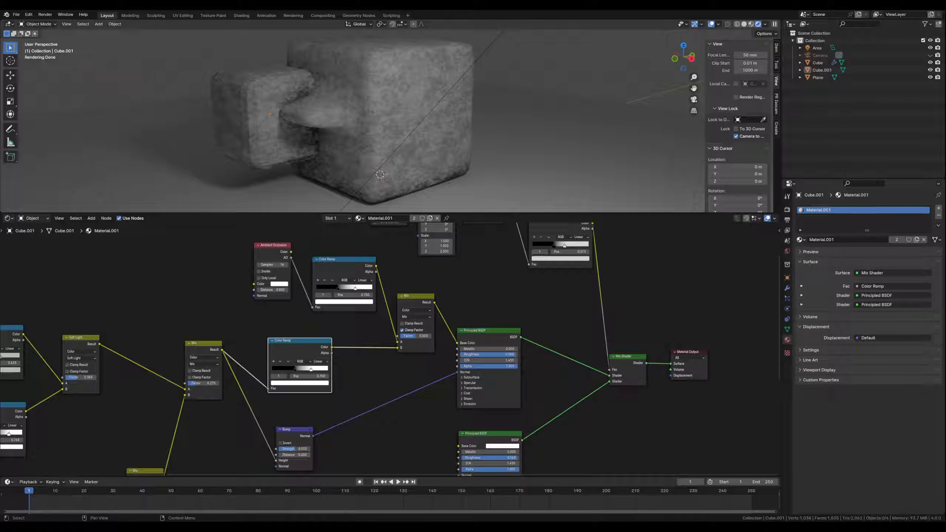
# Raise the Factor of the Mix node combining the two Voronoi Color Ramps to about 0.48
pyautogui.click(454, 138)
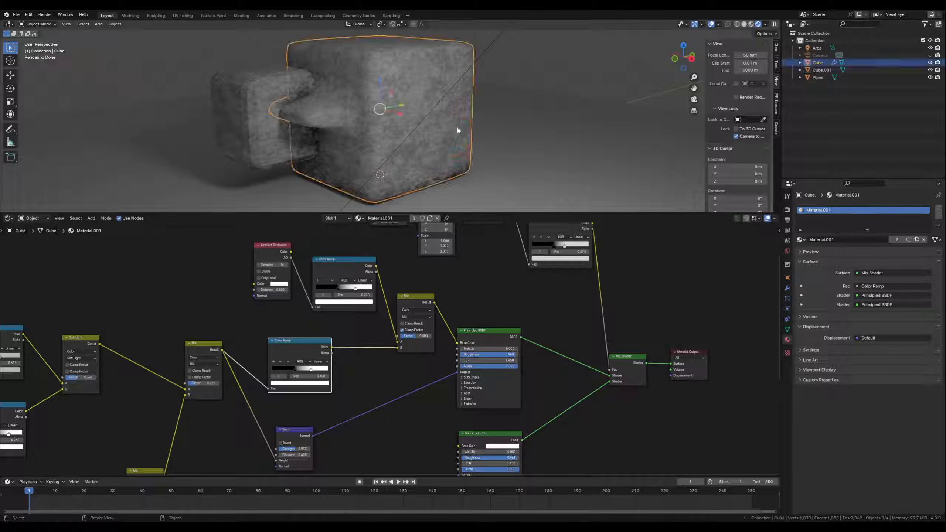
pyautogui.moveTo(236, 388); pyautogui.dragTo(346, 278, button='middle')
pyautogui.moveTo(306, 359)
pyautogui.mouseDown(button='middle')
pyautogui.moveTo(483, 290)
pyautogui.moveTo(302, 327)
pyautogui.mouseUp(button='middle')
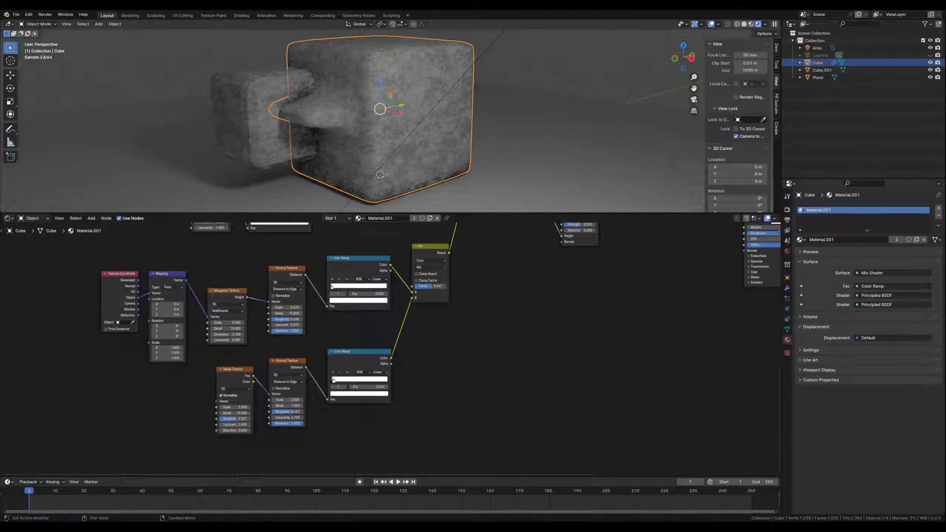
pyautogui.moveTo(432, 289); pyautogui.dragTo(448, 289)
pyautogui.click(250, 111)
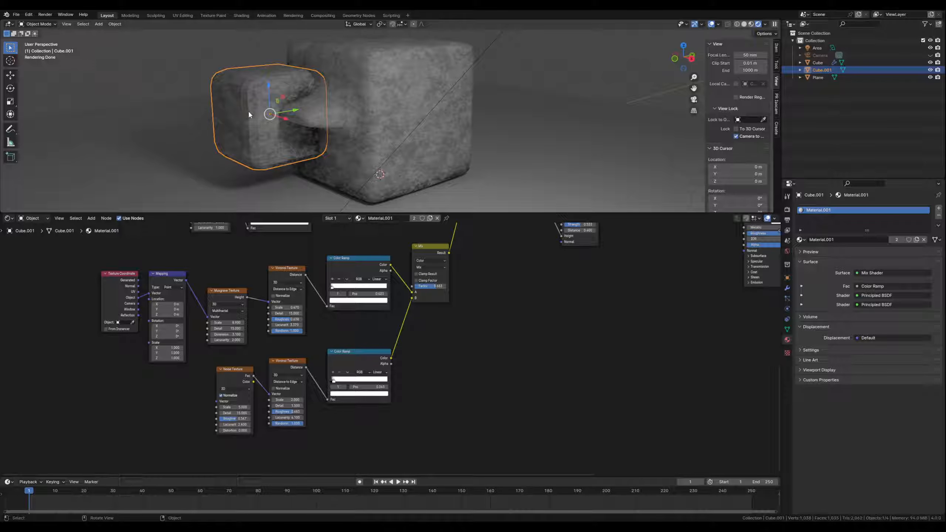
# Duplicate the smaller beveled cube and move the copy horizontally by about -1.53 m along Y, keeping its height
pyautogui.hotkey('shift', 'd')
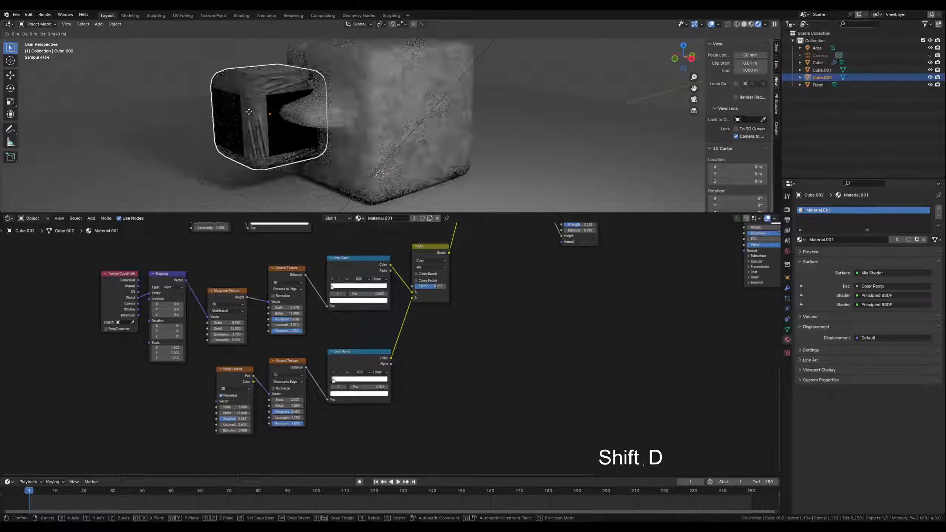
pyautogui.hotkey('shift', 'z')
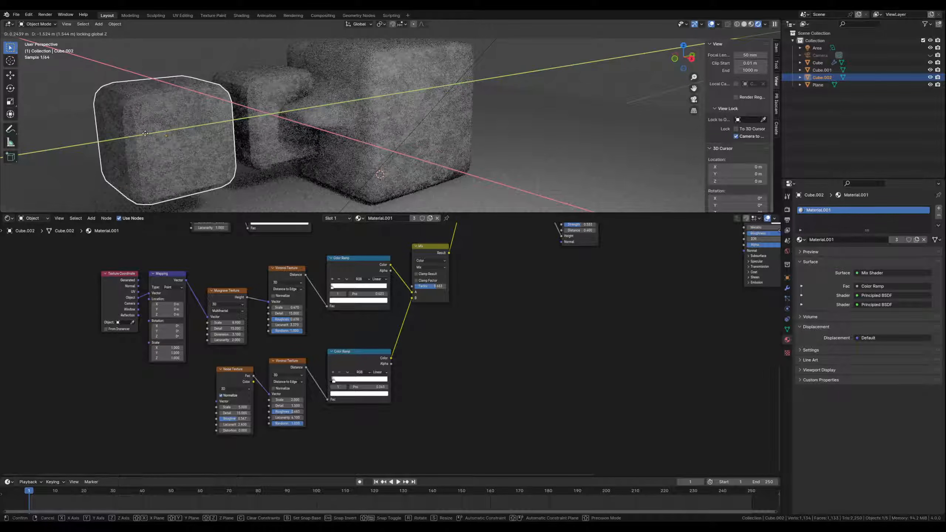
pyautogui.click(145, 133)
pyautogui.keyDown('shift'); pyautogui.moveTo(219, 161); pyautogui.dragTo(280, 162, button='middle'); pyautogui.keyUp('shift')
# Subdivide the copy's entire mesh with three cuts in Edit Mode, using Solid viewport shading
pyautogui.press('Tab')
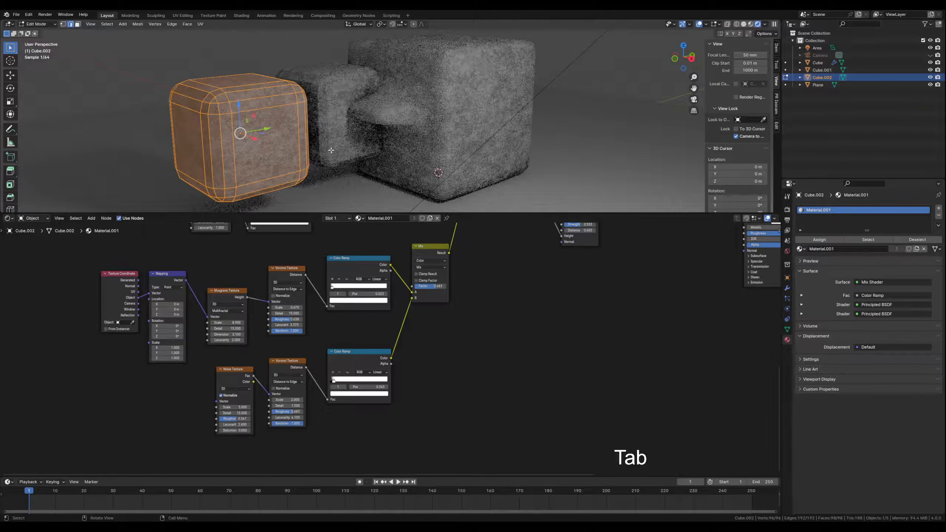
pyautogui.click(743, 25)
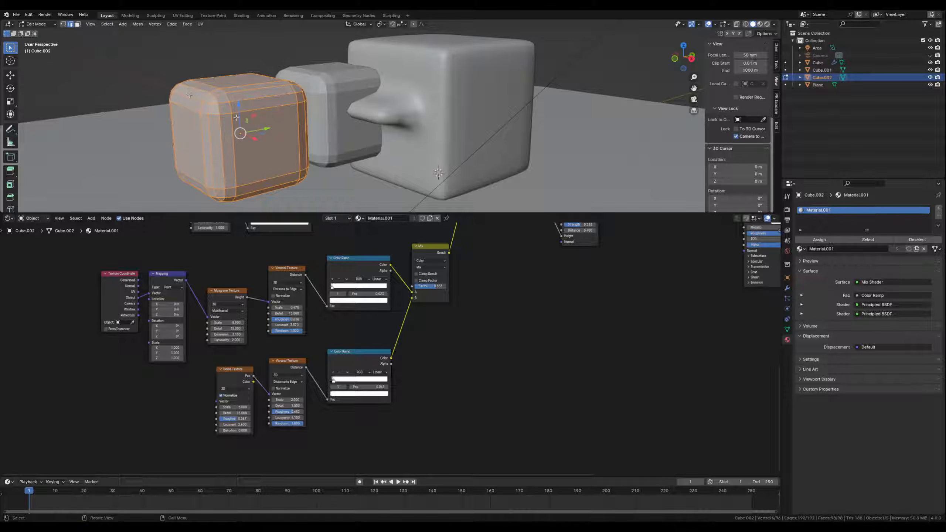
pyautogui.rightClick(246, 144)
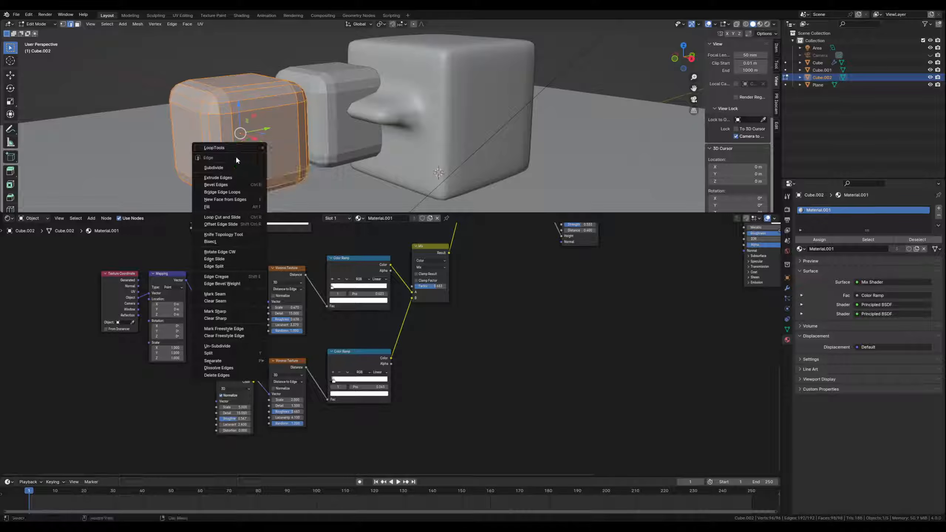
pyautogui.click(226, 165)
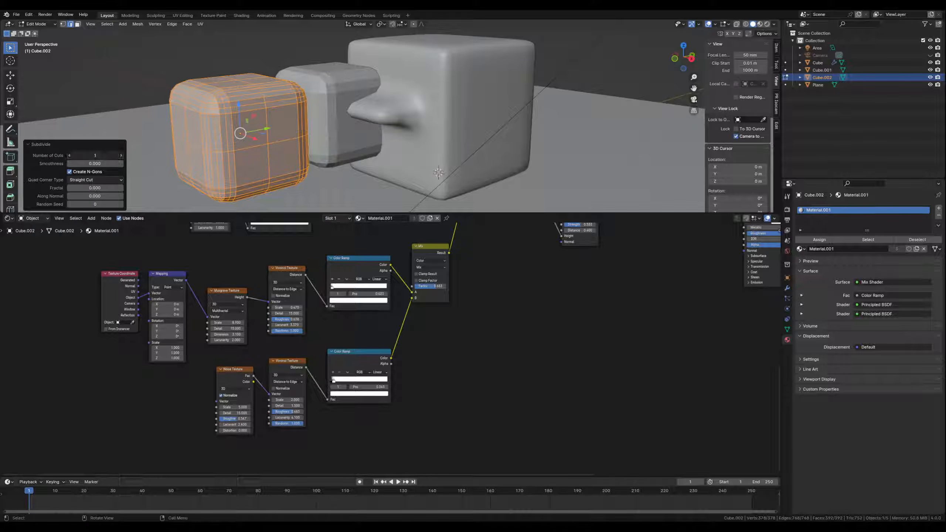
pyautogui.click(121, 155)
pyautogui.click(121, 155)
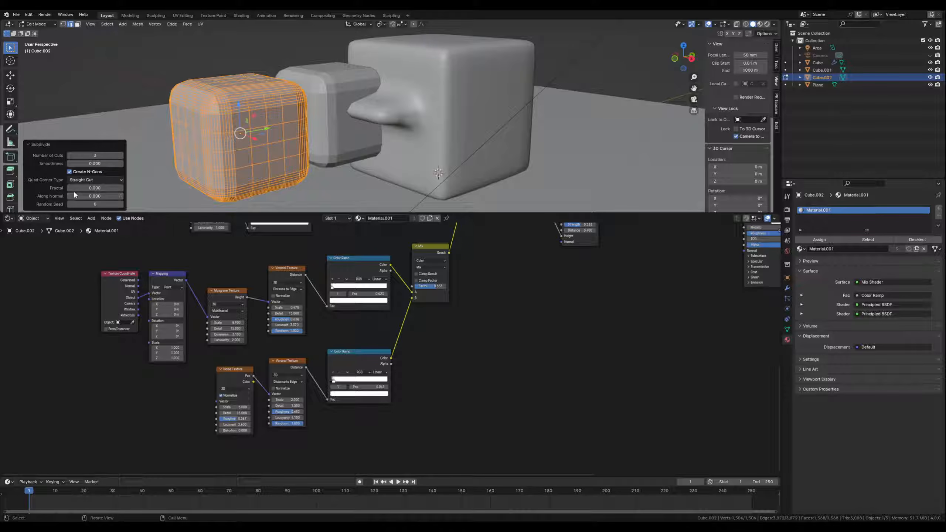
# Roughen the subdivided cube by raising the Subdivide Fractal above 0.77 with Along Normal at 1.000, and return to Object Mode
pyautogui.moveTo(84, 187)
pyautogui.mouseDown()
pyautogui.moveTo(113, 188)
pyautogui.moveTo(90, 197)
pyautogui.moveTo(199, 195)
pyautogui.mouseUp()
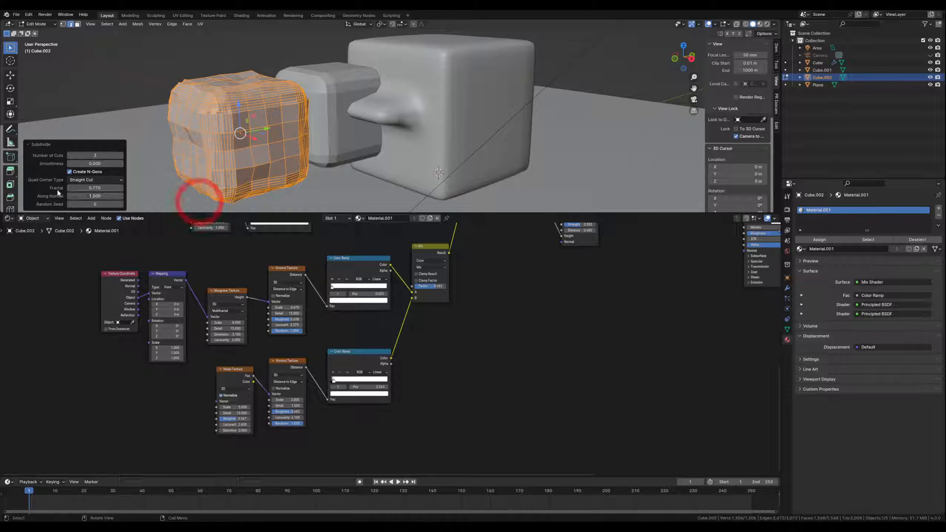
pyautogui.moveTo(81, 187); pyautogui.dragTo(116, 180)
pyautogui.press('Tab')
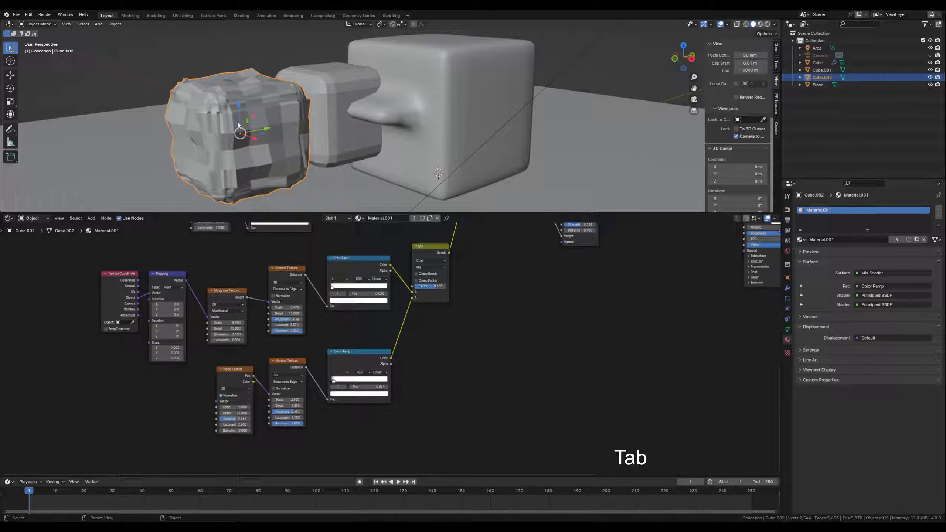
# Switch back to Rendered shading and smooth the roughened cube with a level 1 Subdivision Surface
pyautogui.click(767, 25)
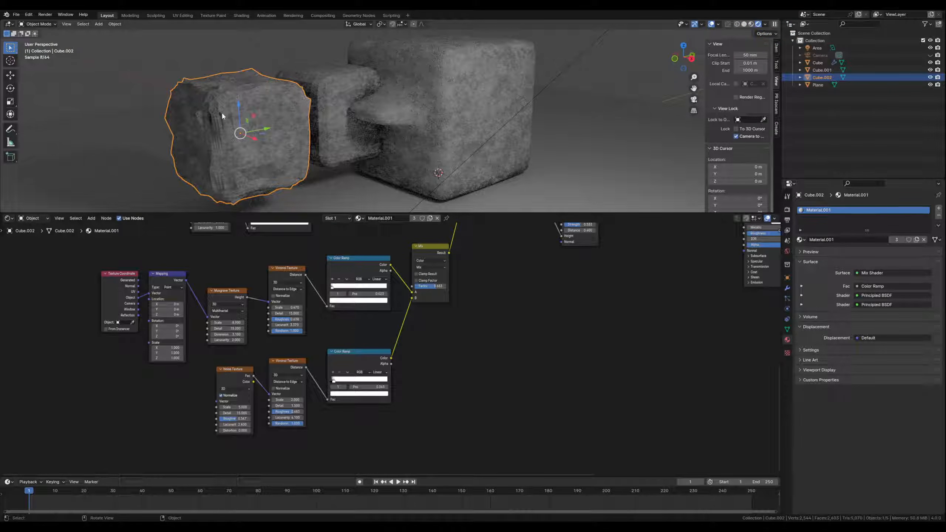
pyautogui.press('ctrl')
pyautogui.hotkey('ctrl', '1')
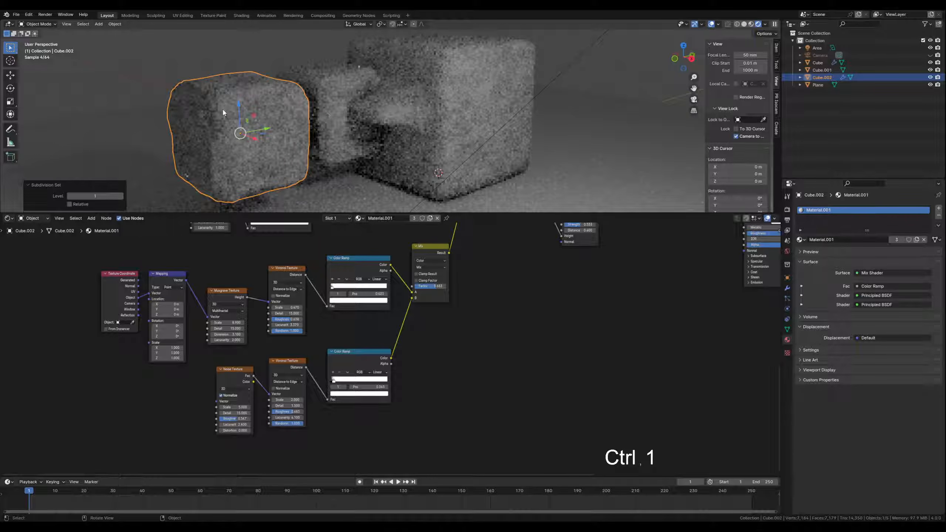
pyautogui.click(128, 80)
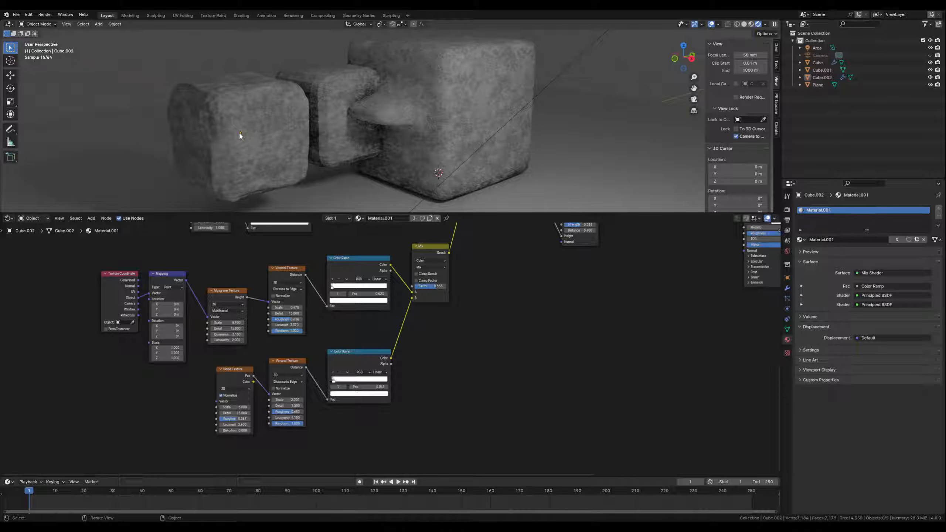
pyautogui.click(240, 135)
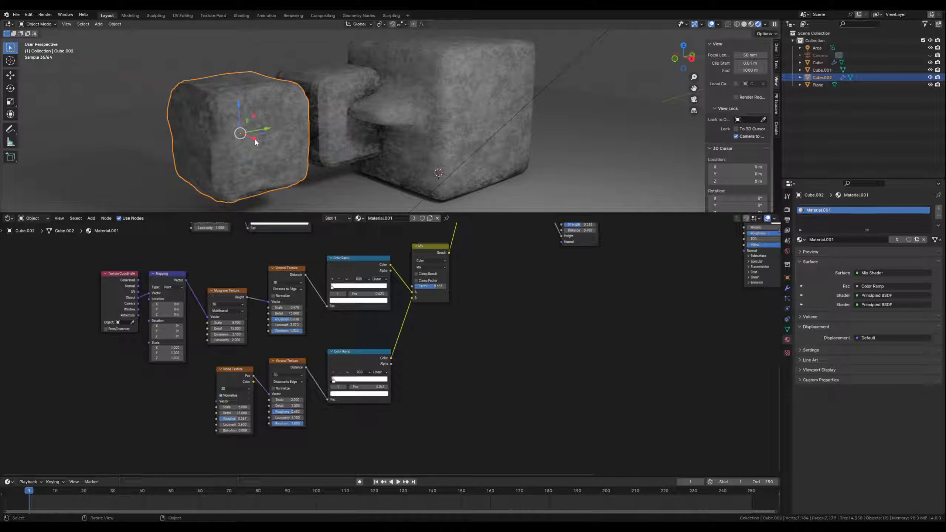
# Move the roughened cube about 1.42 m along X, shrink it to a factor of 0.447 and apply the scale
pyautogui.moveTo(267, 131); pyautogui.dragTo(327, 159)
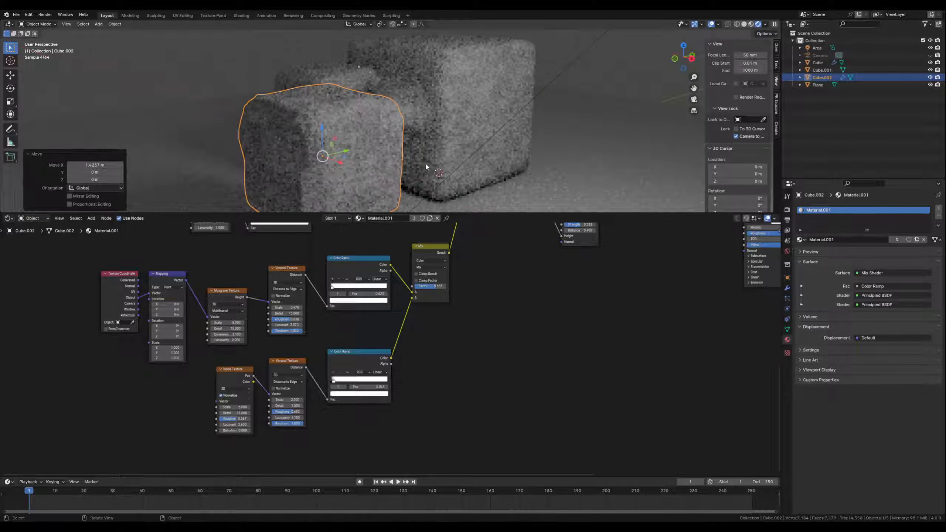
pyautogui.press('s')
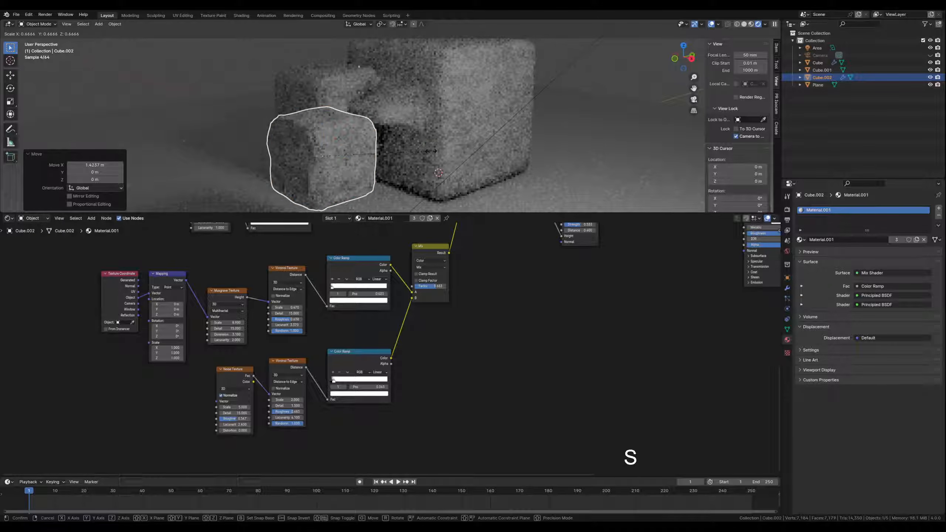
pyautogui.click(346, 153)
pyautogui.hotkey('ctrl', 'a')
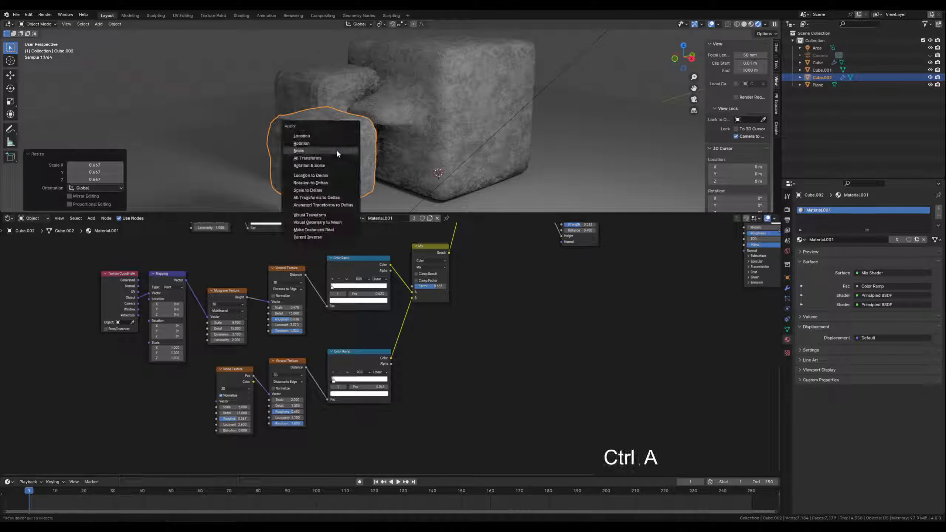
pyautogui.click(305, 148)
# Reposition the roughened cube in front of the large block, stretch it along X by a factor of about 4.48 and apply the scale
pyautogui.moveTo(346, 152); pyautogui.dragTo(483, 140)
pyautogui.press('s')
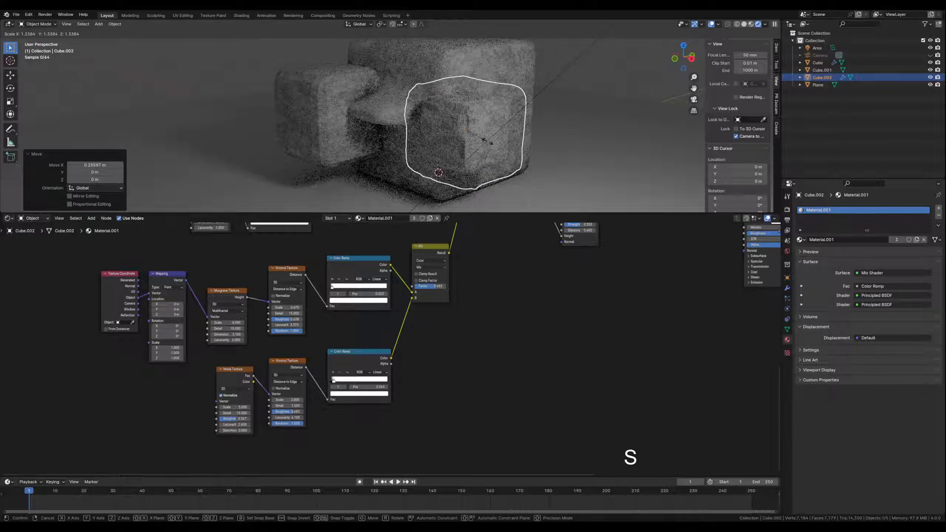
pyautogui.press('x')
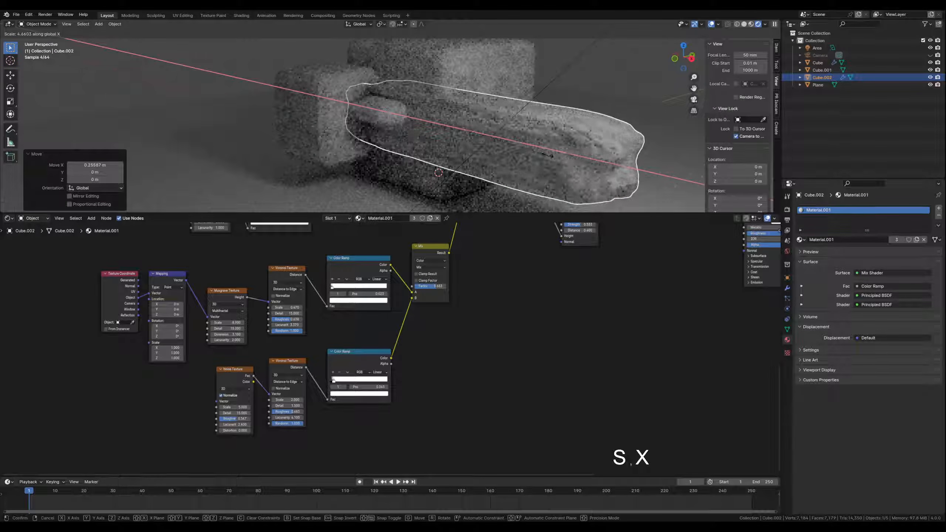
pyautogui.click(543, 153)
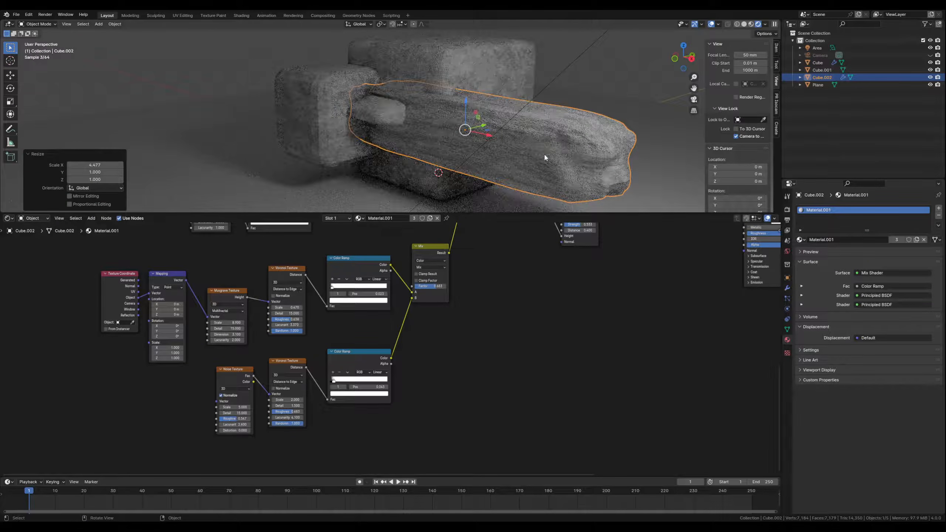
pyautogui.hotkey('ctrl', 'a')
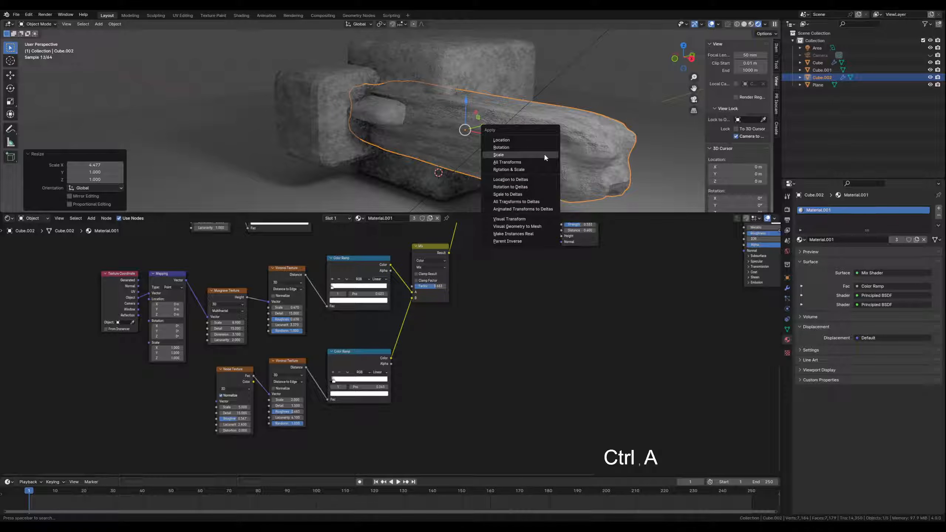
pyautogui.click(533, 155)
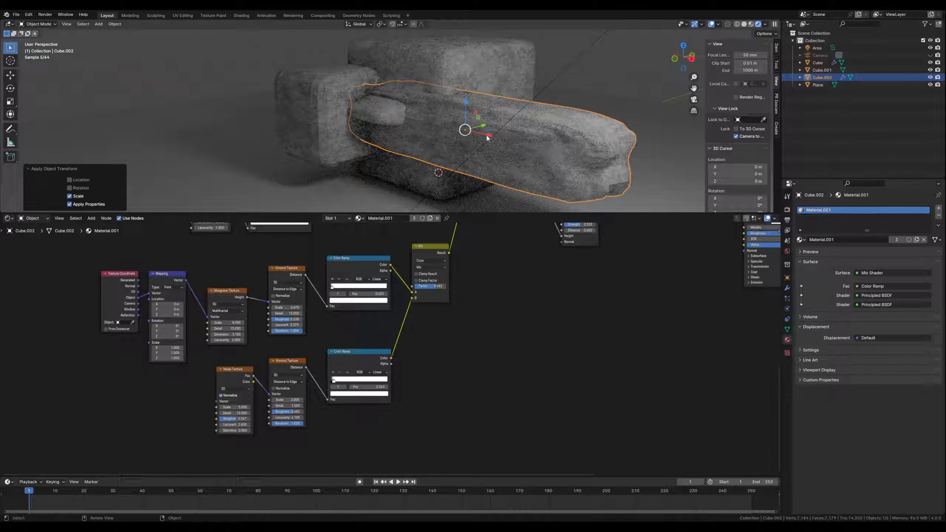
# Move the stretched block about 1.12 m along X and 1.23 m along Y so it sticks out of the large cube's side
pyautogui.press('g')
pyautogui.press('x')
pyautogui.click(566, 152)
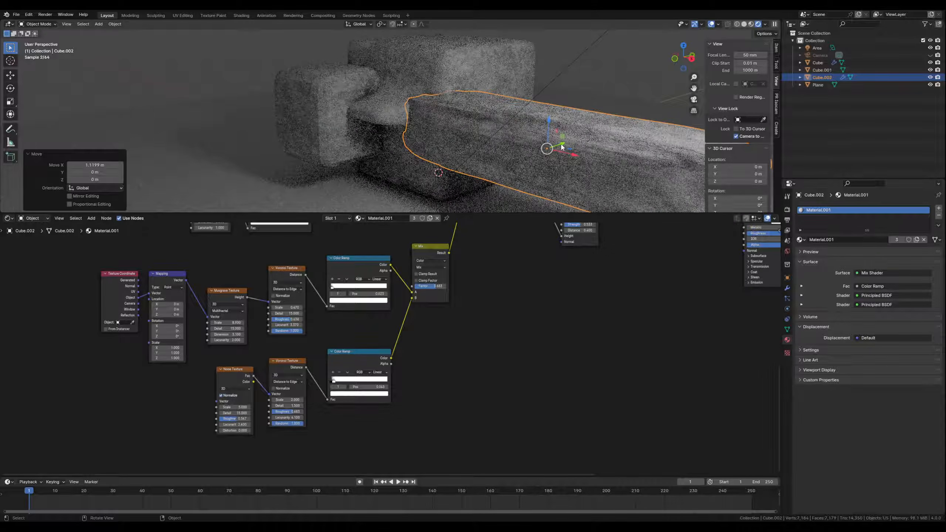
pyautogui.press('g')
pyautogui.press('y')
pyautogui.moveTo(593, 129); pyautogui.dragTo(618, 126)
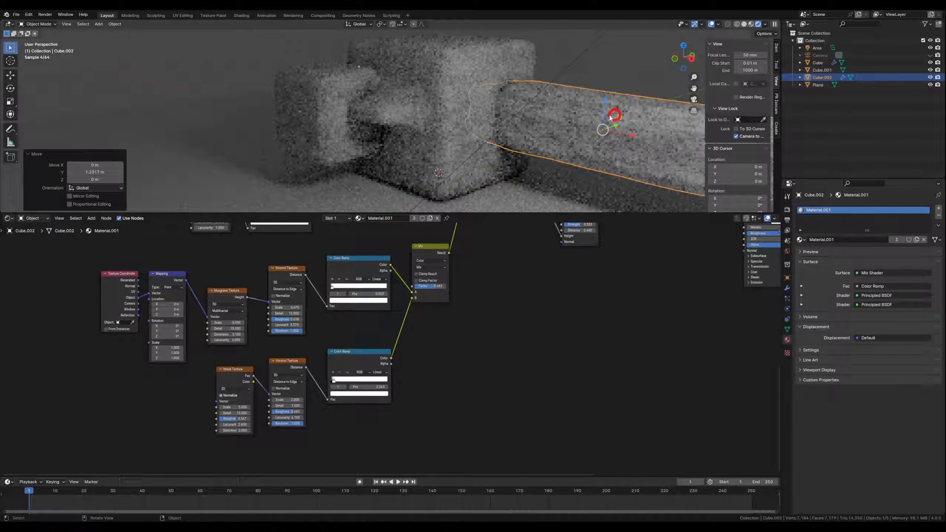
pyautogui.click(221, 77)
# Inspect the concrete surface on the stretched block and review the complete Material.001 node network
pyautogui.keyDown('shift'); pyautogui.moveTo(540, 156); pyautogui.dragTo(458, 143, button='middle'); pyautogui.keyUp('shift')
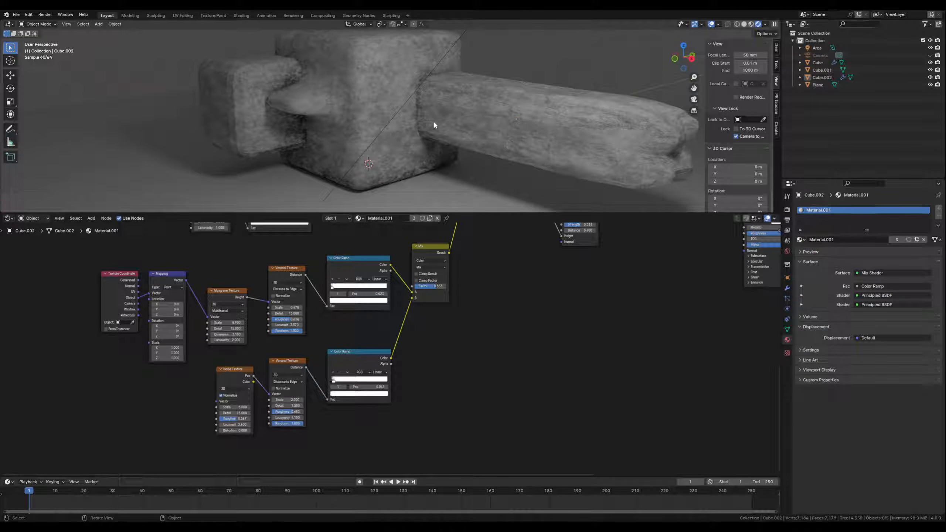
pyautogui.keyDown('shift'); pyautogui.moveTo(440, 118); pyautogui.dragTo(418, 122, button='middle'); pyautogui.keyUp('shift')
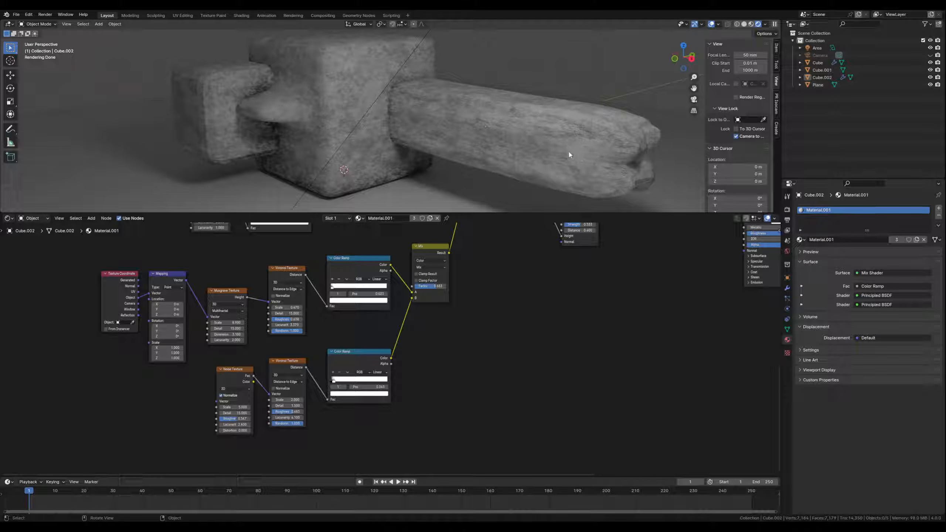
pyautogui.keyDown('shift'); pyautogui.moveTo(551, 149); pyautogui.dragTo(483, 130, button='middle'); pyautogui.keyUp('shift')
pyautogui.scroll(1, 535, 148)
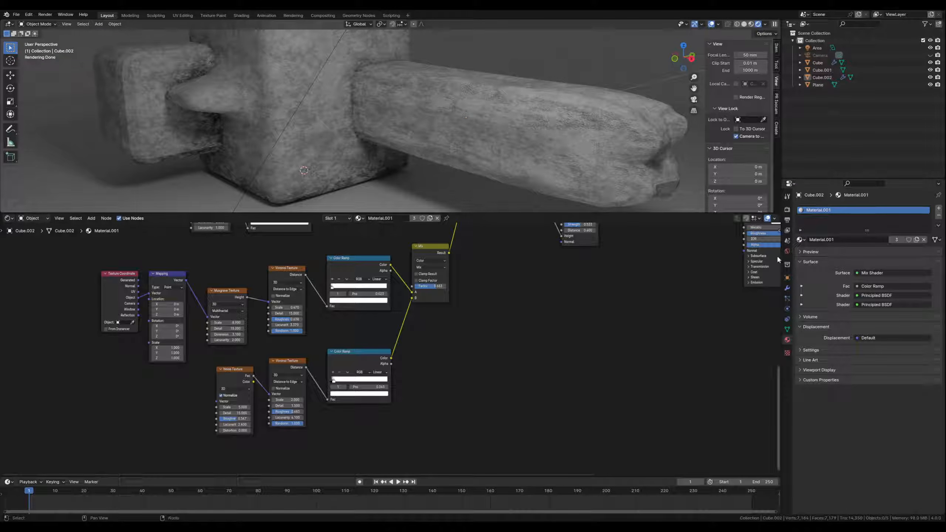
pyautogui.scroll(-2, 461, 327)
pyautogui.moveTo(525, 286); pyautogui.dragTo(366, 335, button='middle')
pyautogui.scroll(-2, 461, 330)
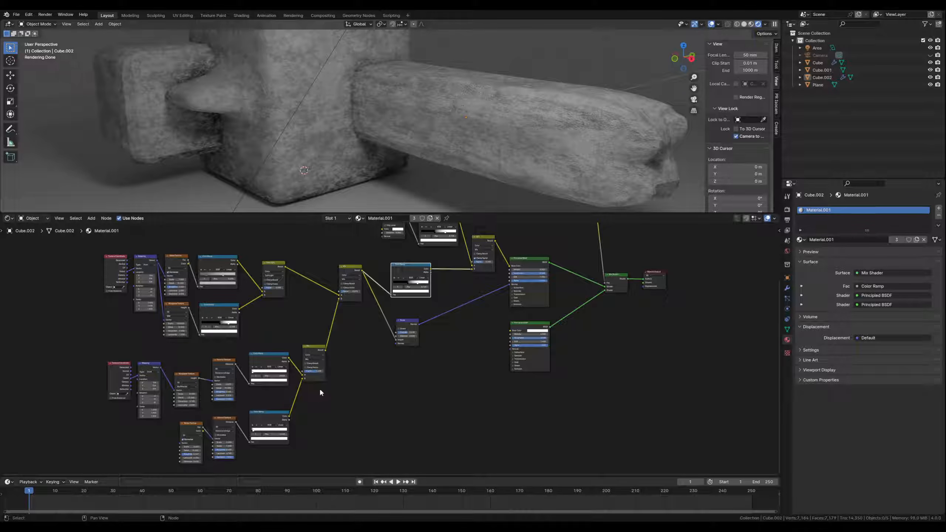
pyautogui.moveTo(378, 352); pyautogui.dragTo(337, 422, button='middle')
pyautogui.scroll(5, 408, 316)
pyautogui.moveTo(409, 319); pyautogui.dragTo(283, 392, button='middle')
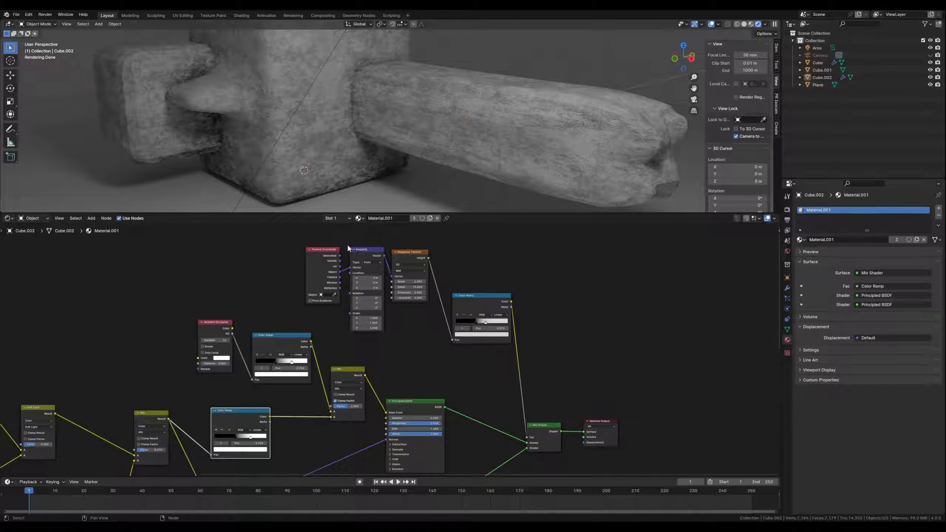
pyautogui.moveTo(420, 372); pyautogui.dragTo(410, 297, button='middle')
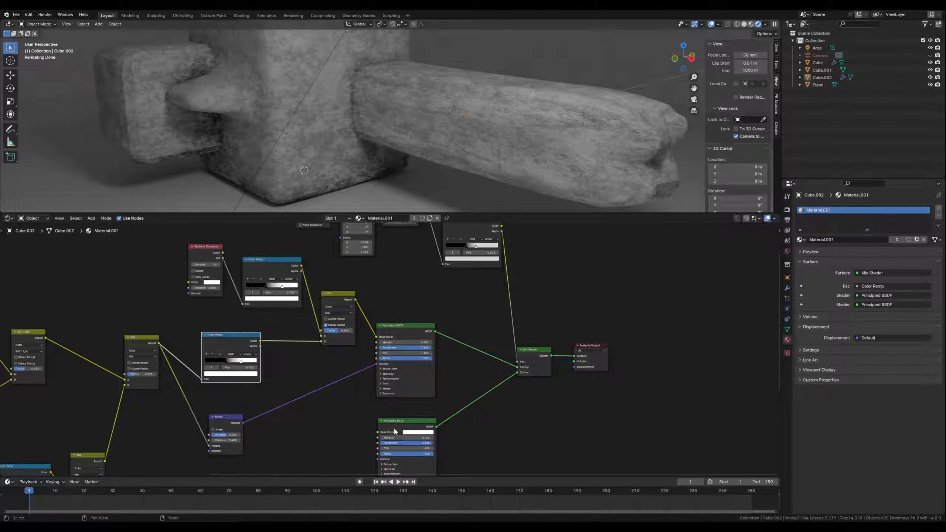
pyautogui.moveTo(263, 326); pyautogui.dragTo(416, 336, button='middle')
pyautogui.scroll(-3, 414, 337)
pyautogui.scroll(-2, 403, 347)
pyautogui.moveTo(327, 412); pyautogui.dragTo(355, 382, button='middle')
pyautogui.scroll(-1, 356, 377)
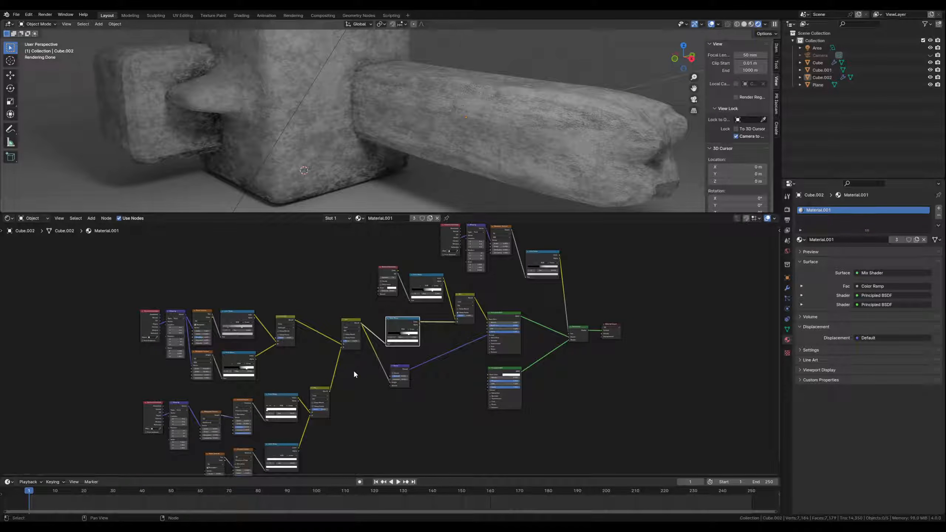